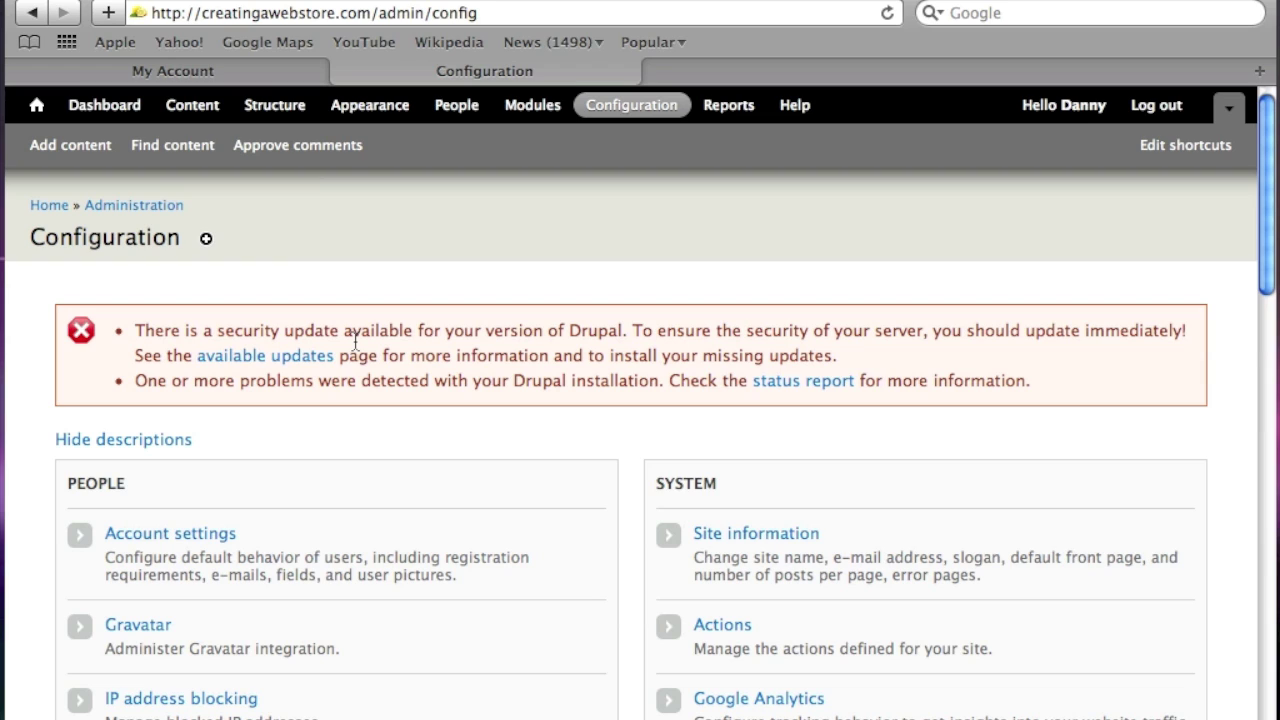
Open the Available updates report showing core 7.15 needs 7.17, and open Drupal core's project page separately
click(282, 367)
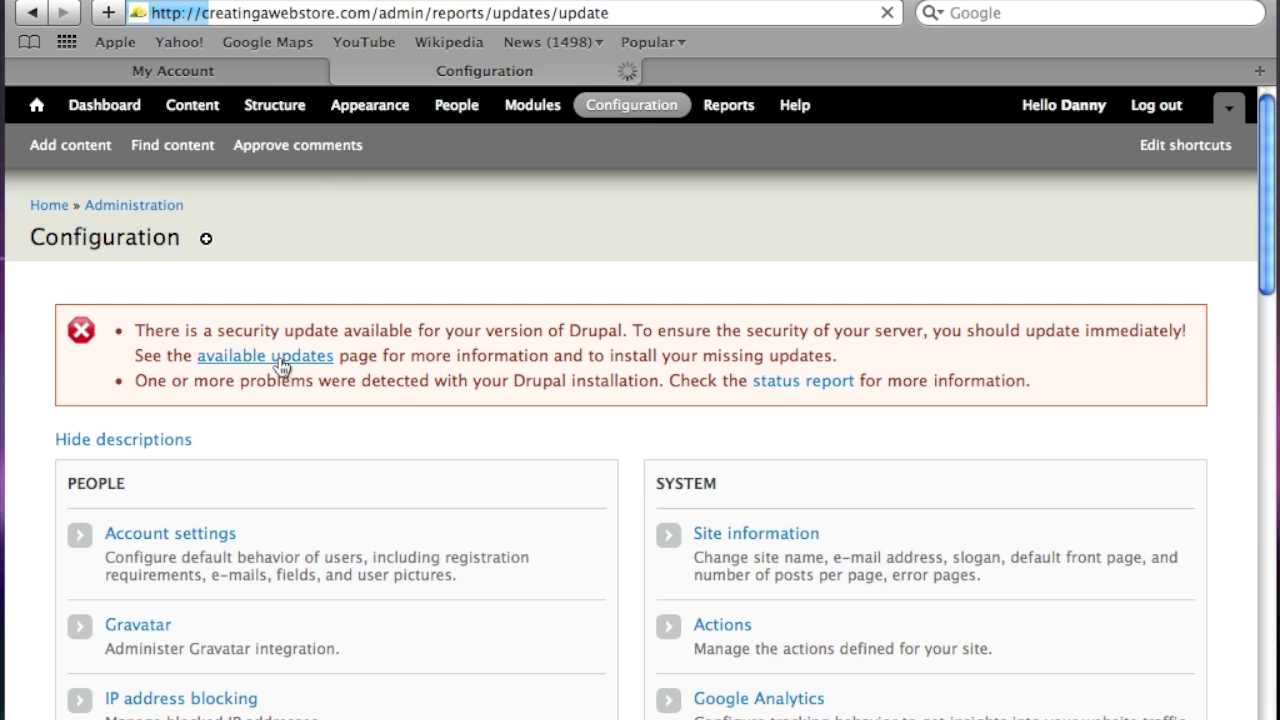
scroll(310, 368, down, 1)
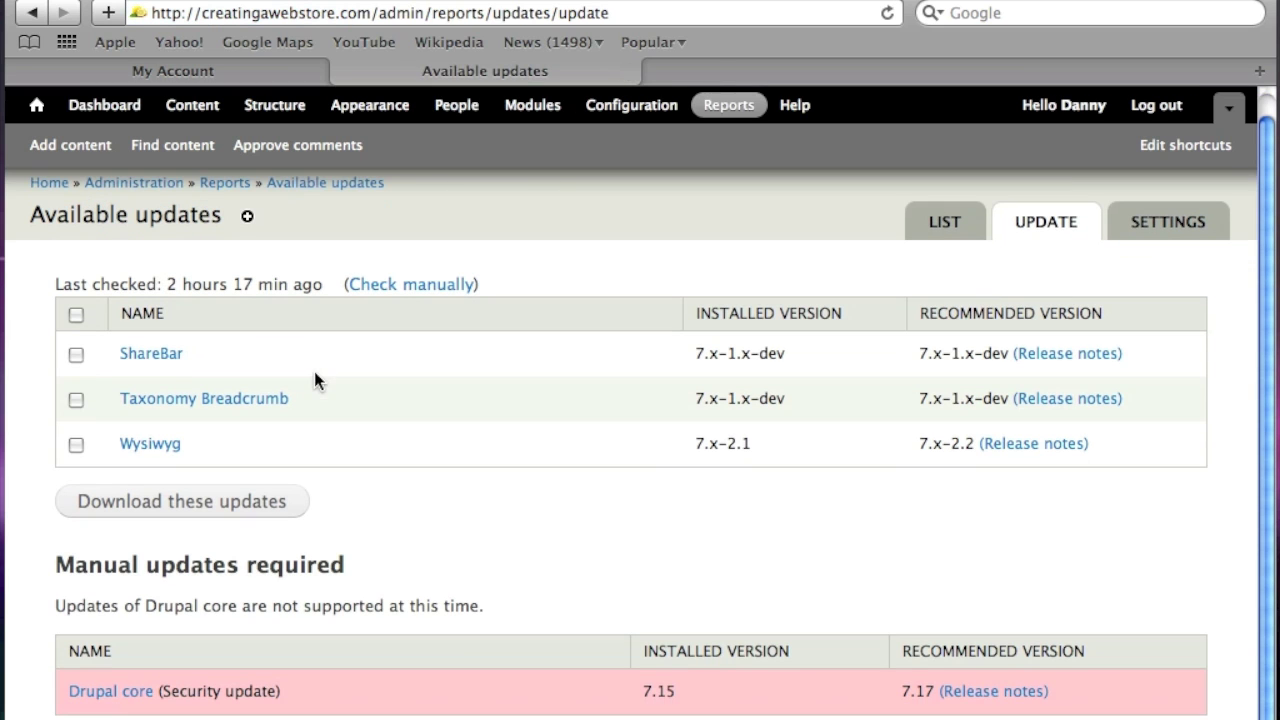
right_click(110, 697)
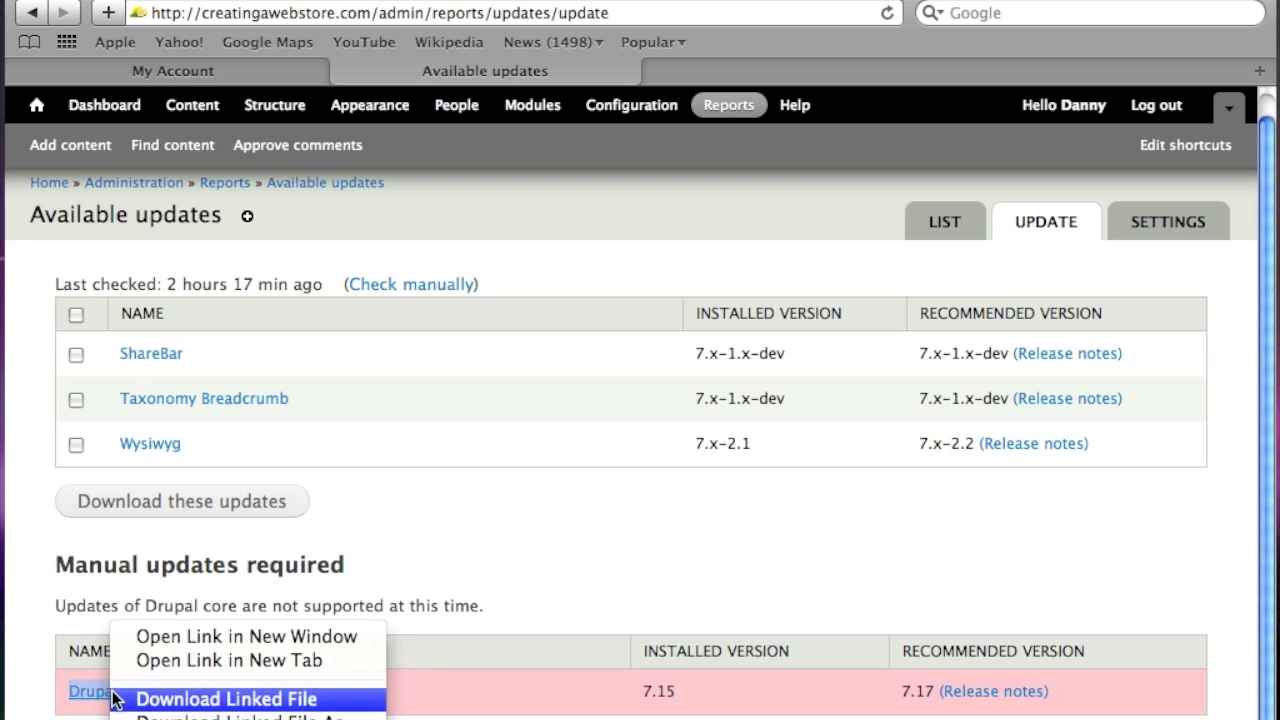
click(195, 637)
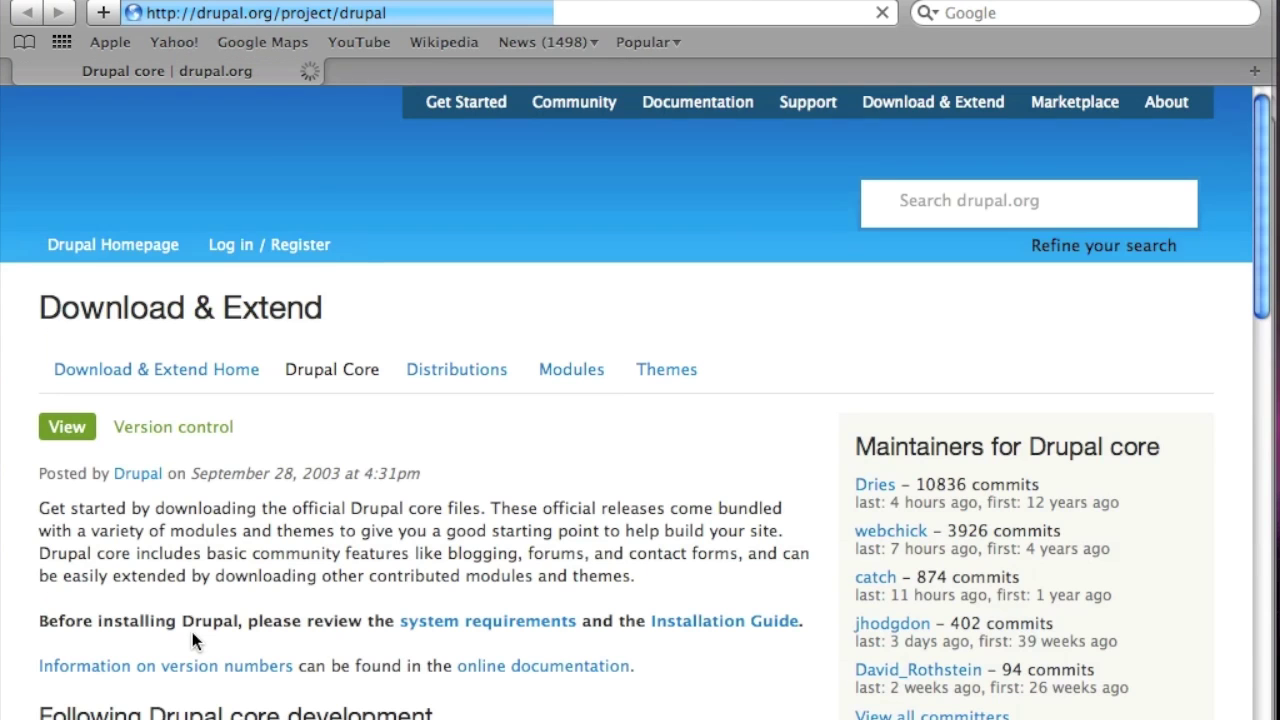
Download the drupal-7.17.tar.gz package from drupal.org and return to the site's updates page
scroll(195, 635, down, 5)
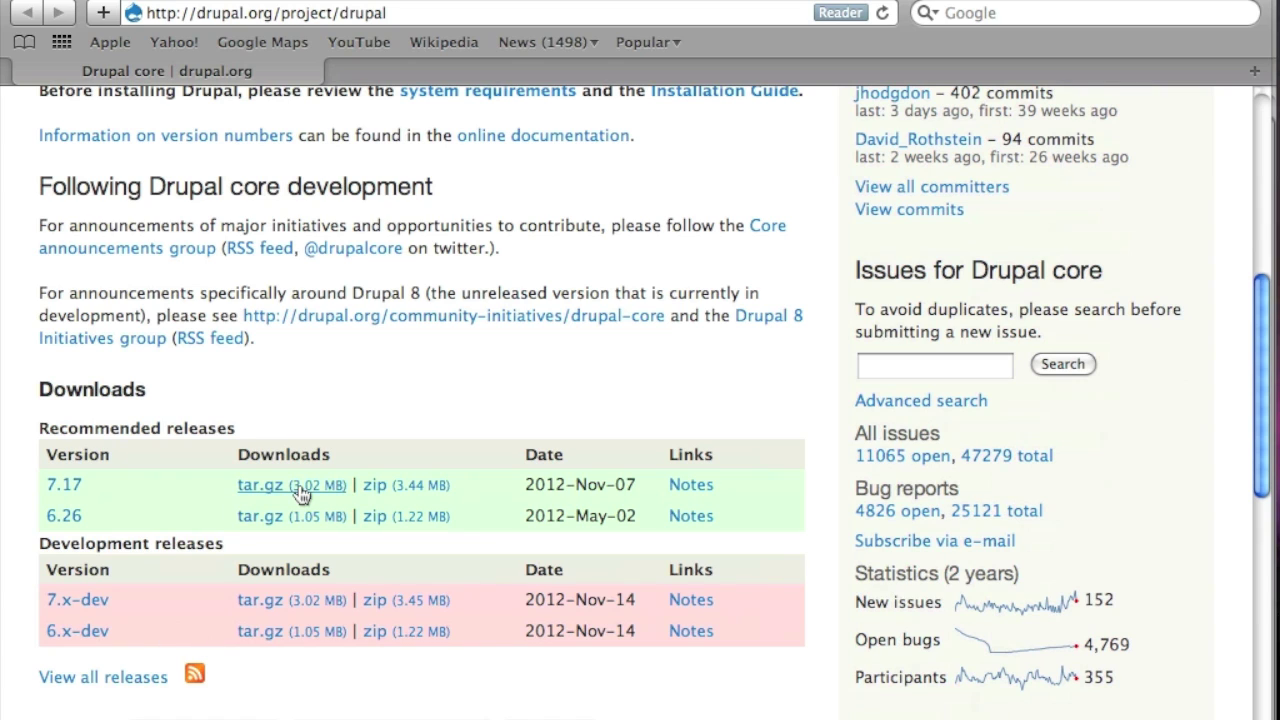
right_click(289, 488)
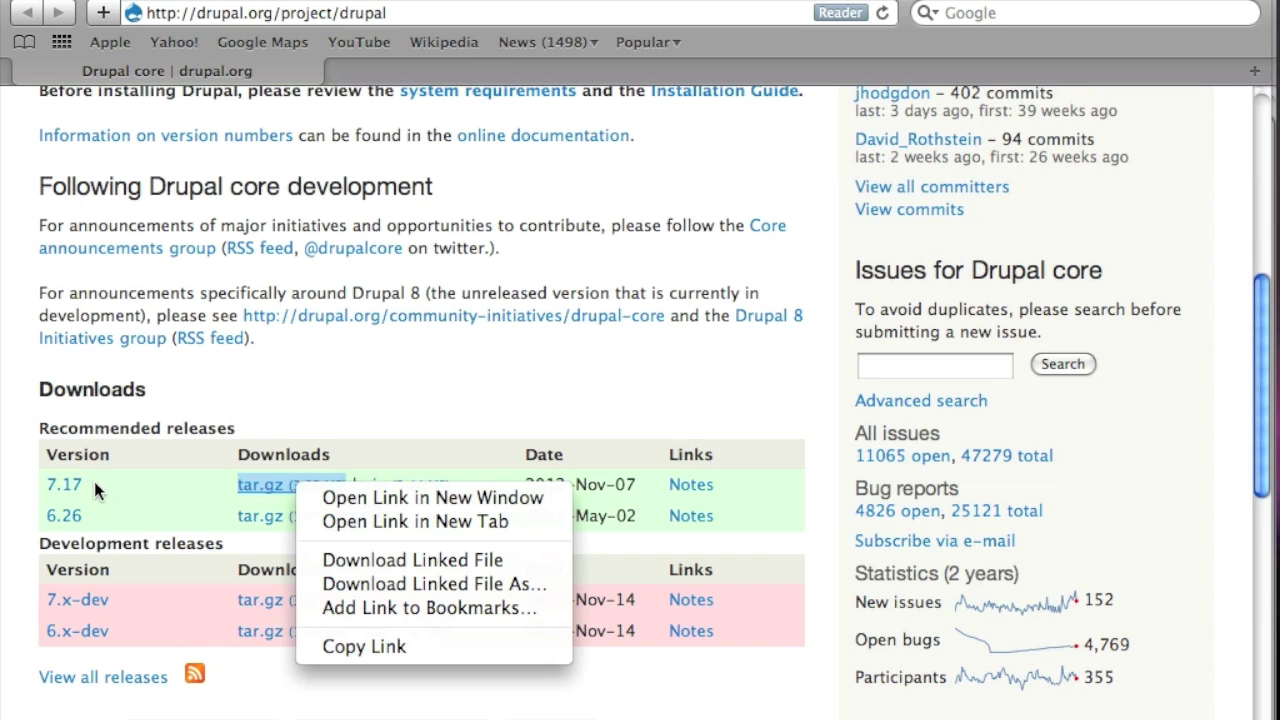
click(398, 560)
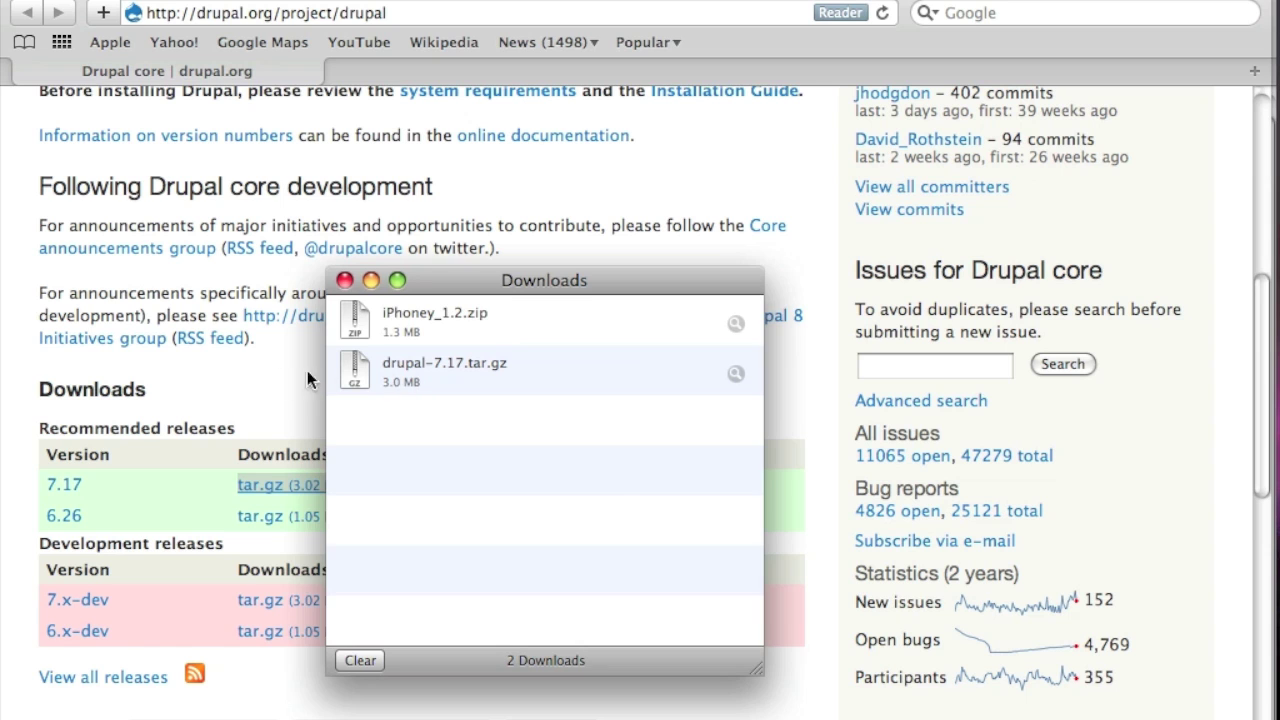
click(274, 370)
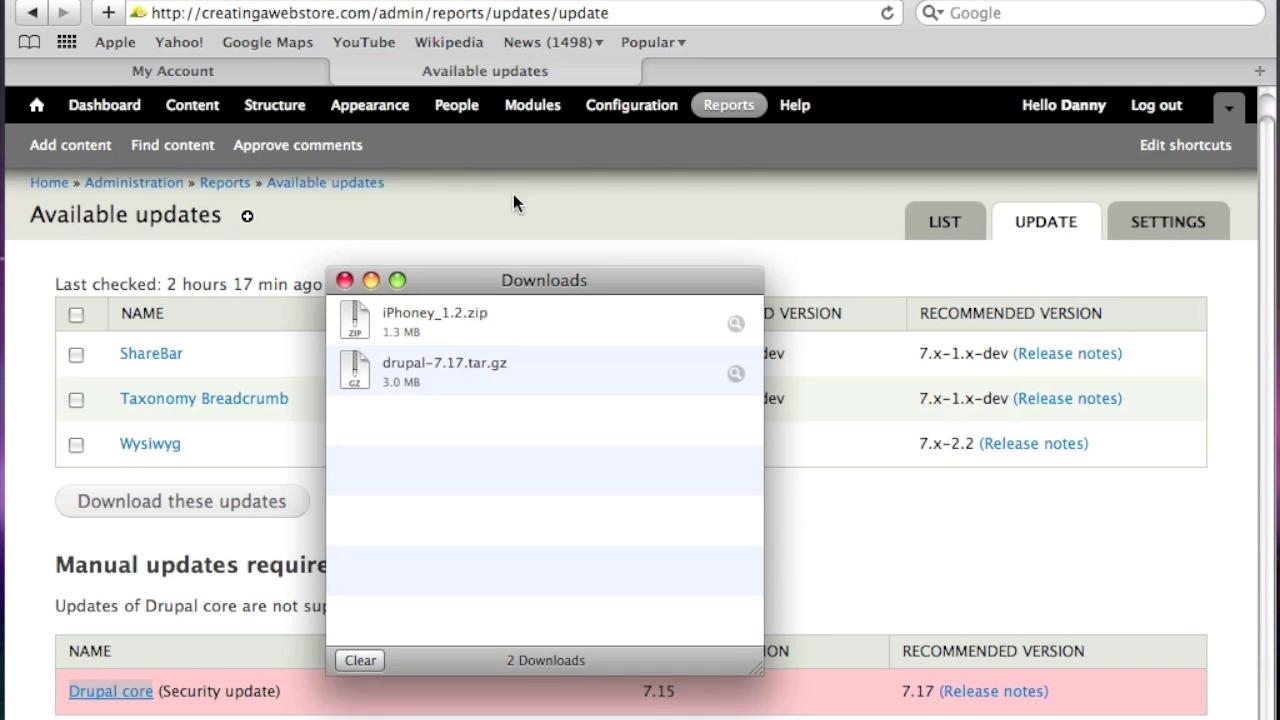
click(345, 280)
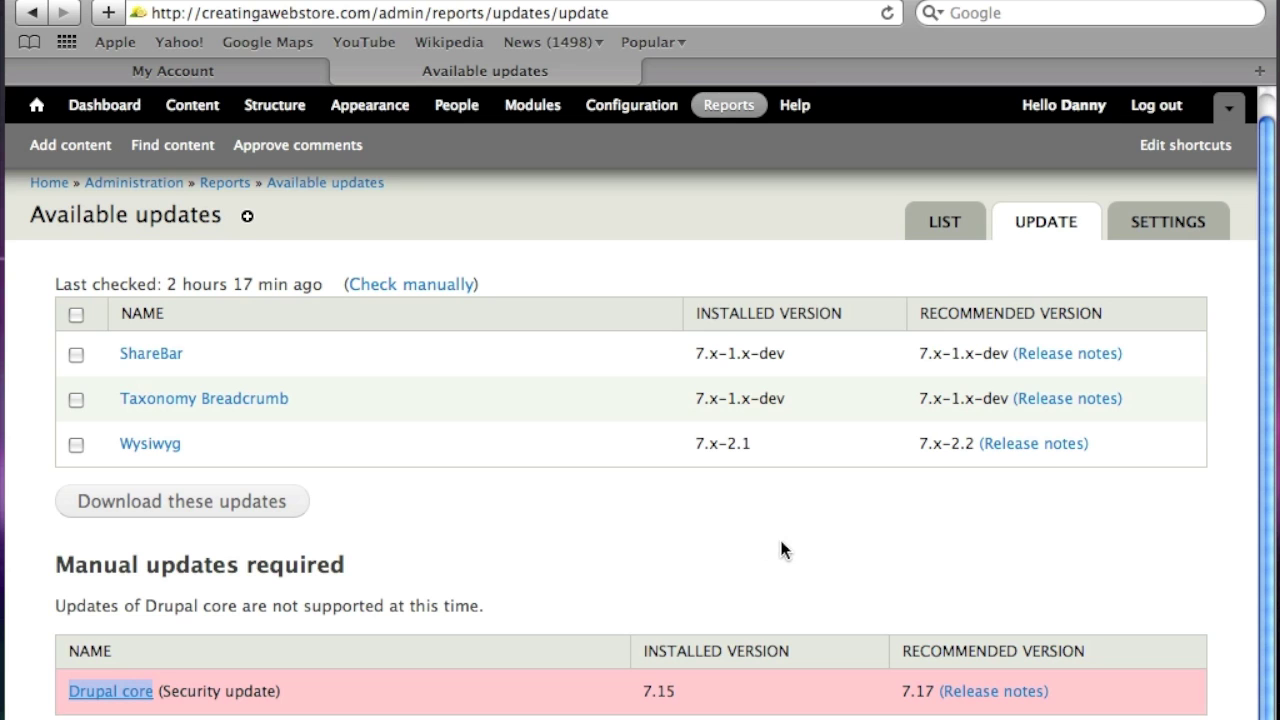
click(205, 8)
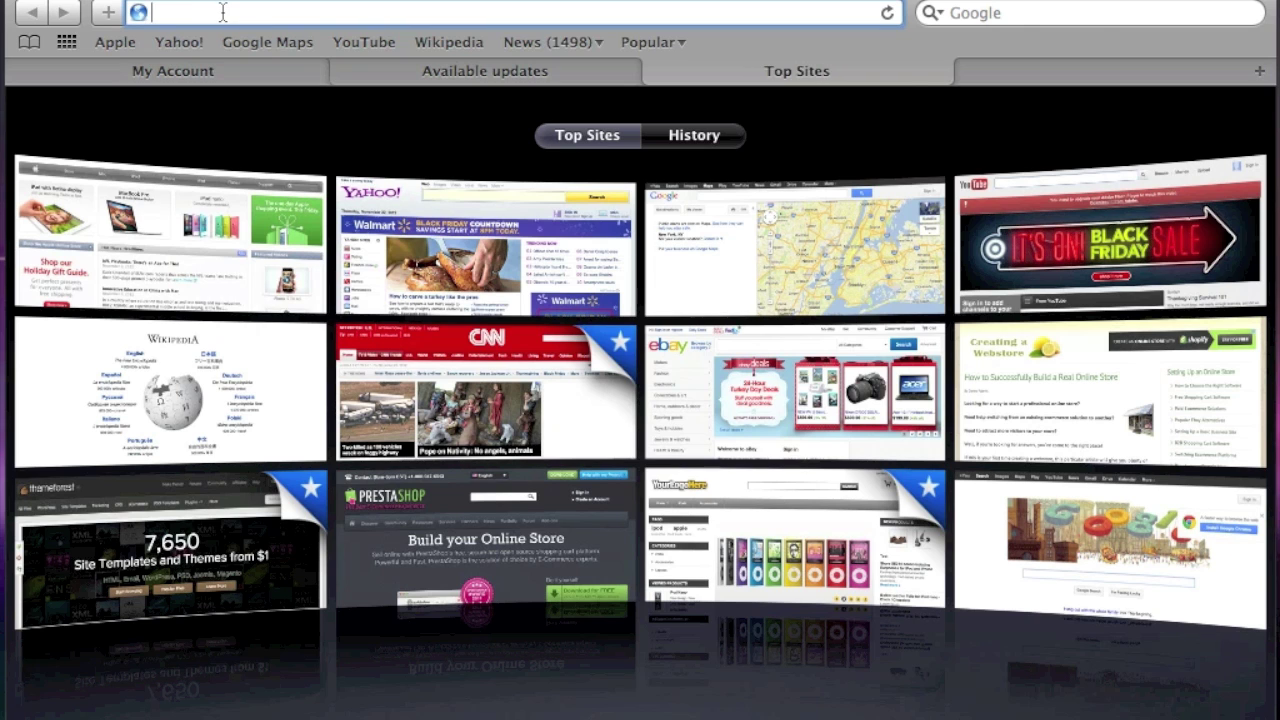
text(filez)
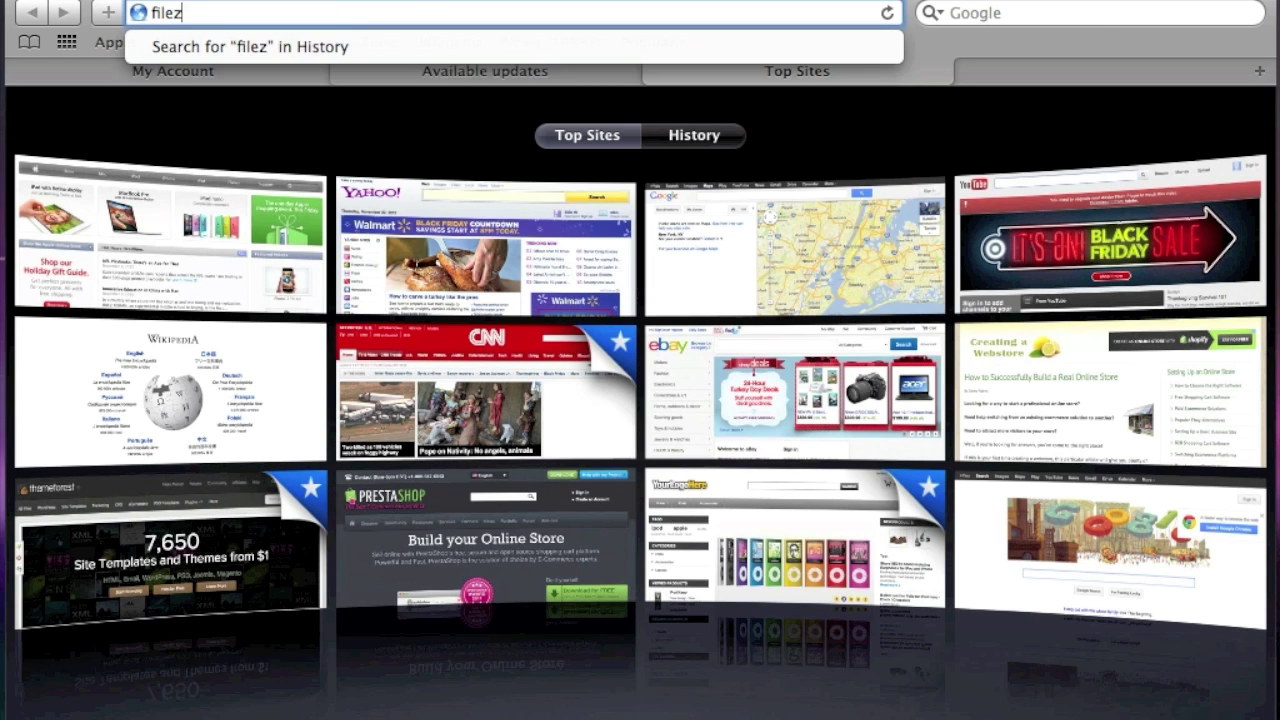
text(illa-p)
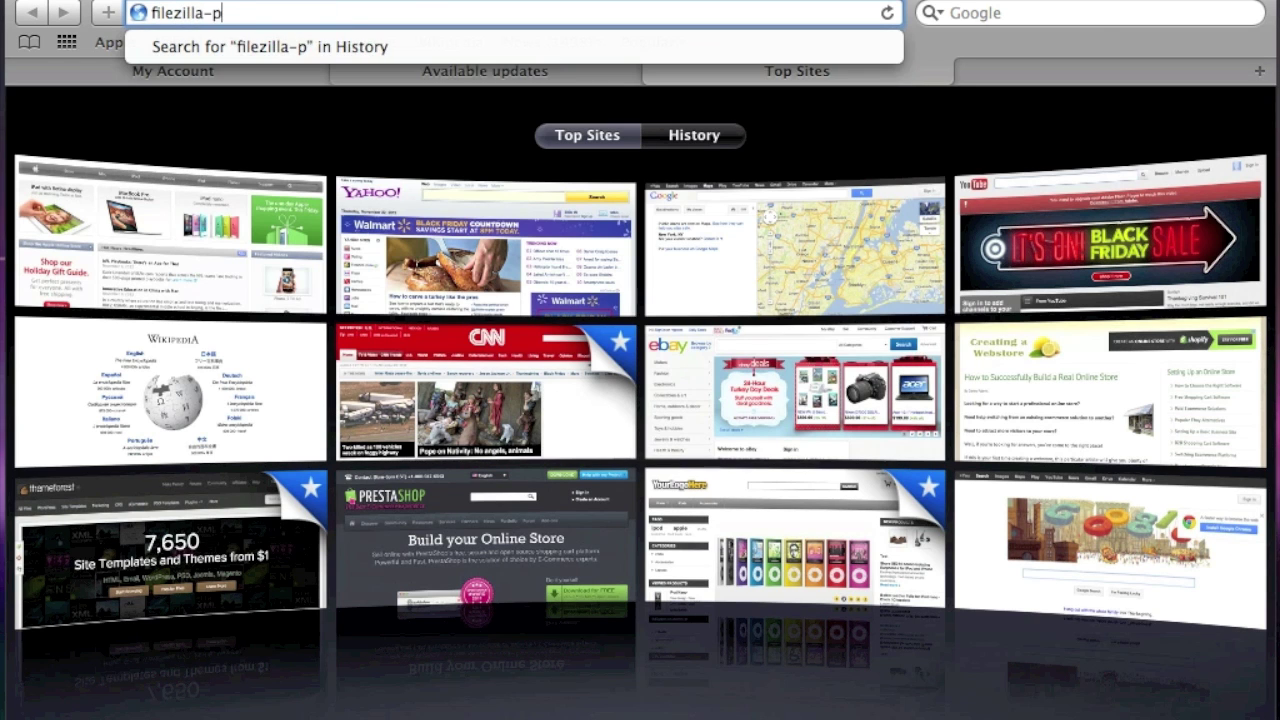
text(roject)
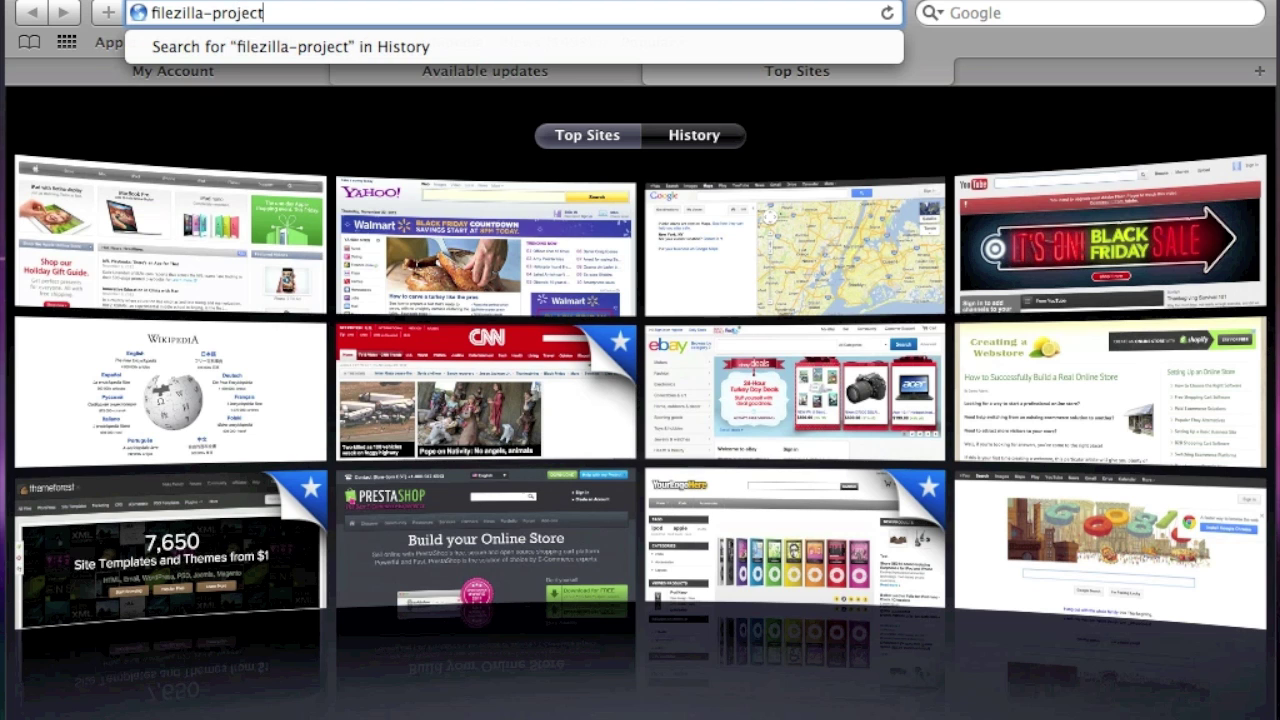
text(.org)
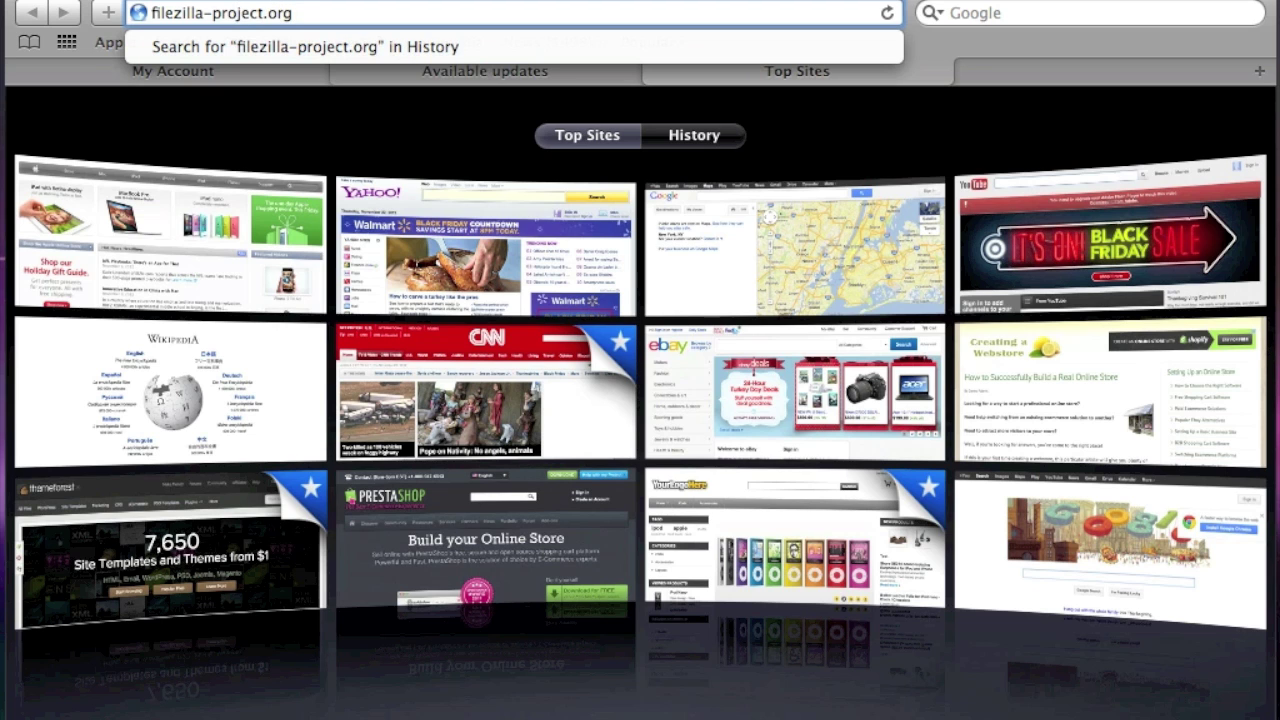
key(Return)
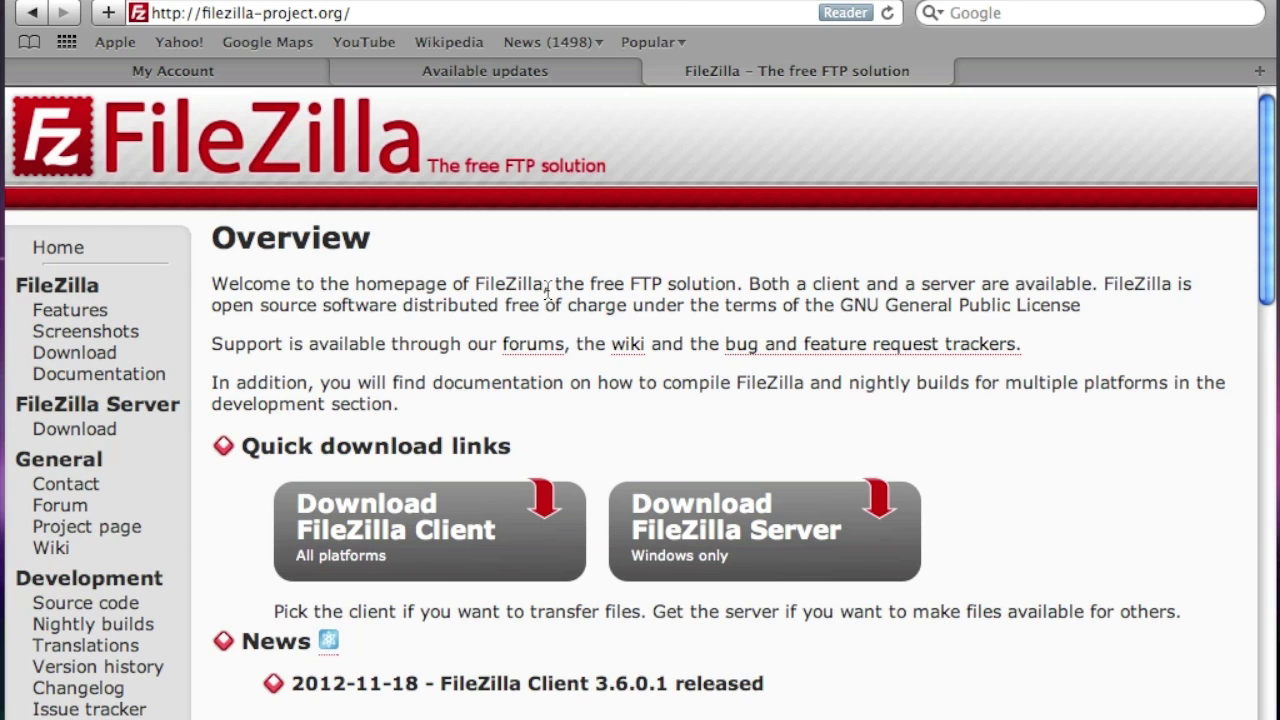
click(402, 556)
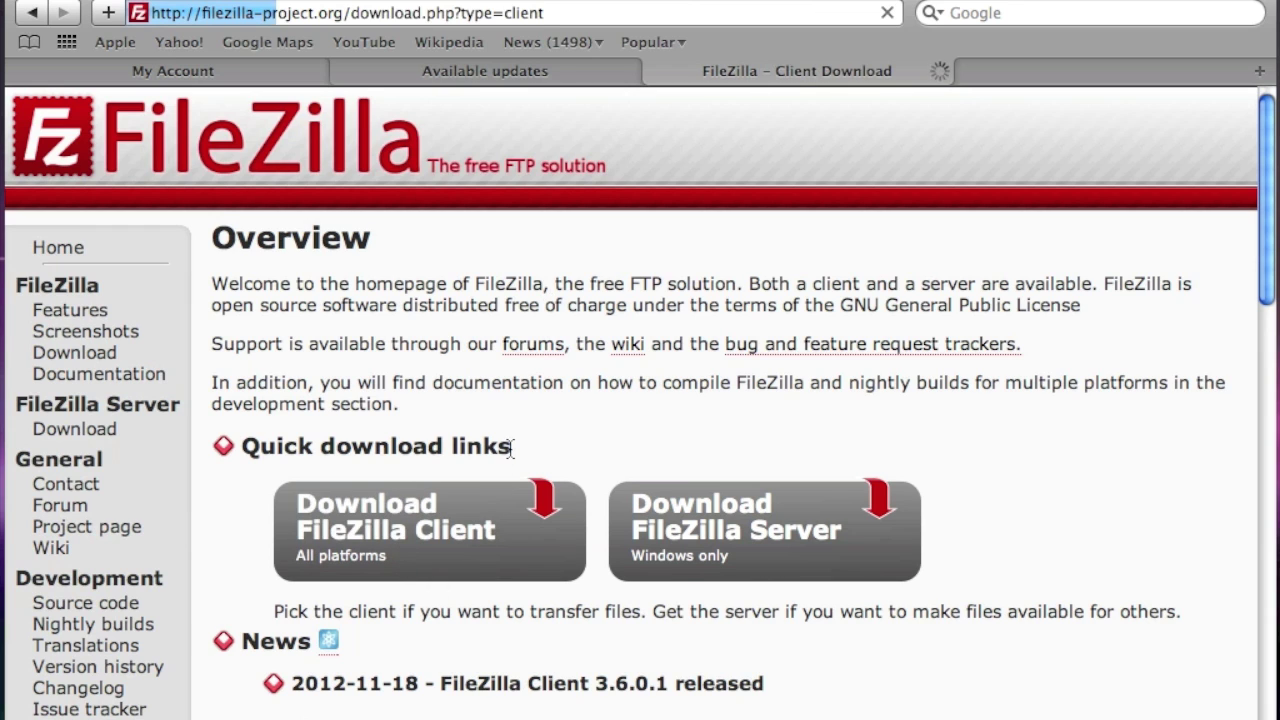
scroll(514, 445, down, 1)
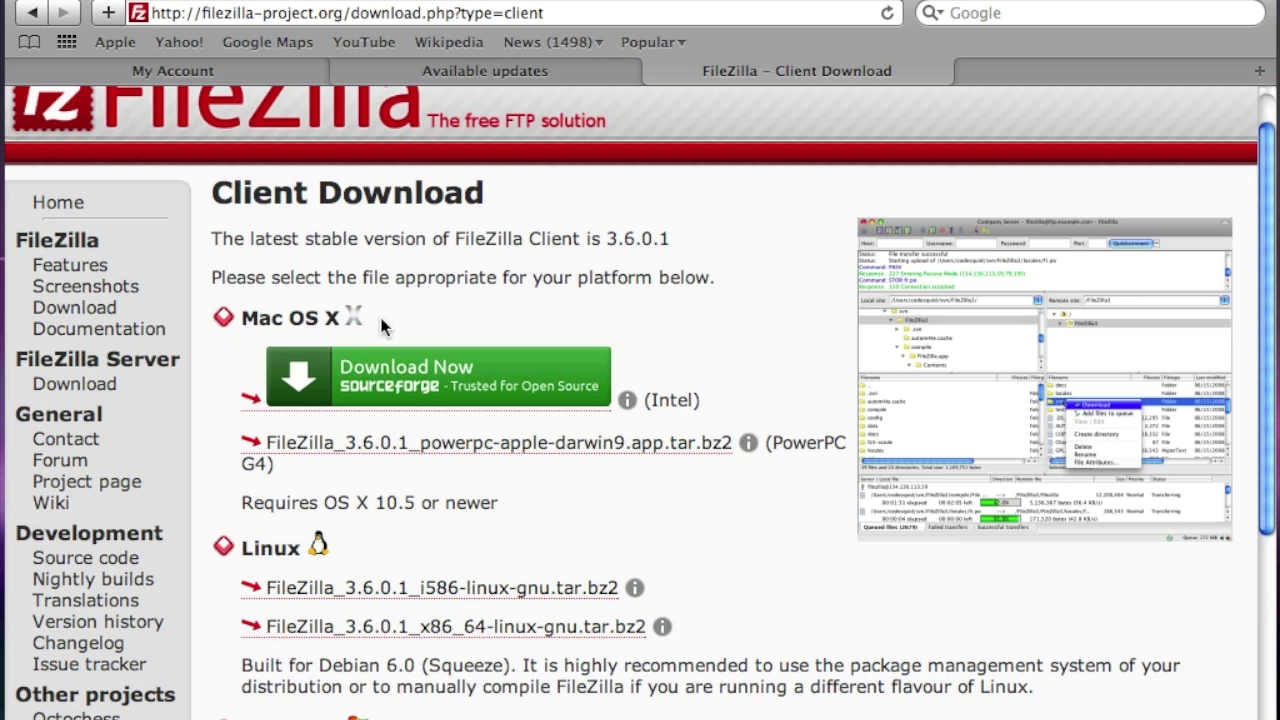
scroll(367, 395, down, 5)
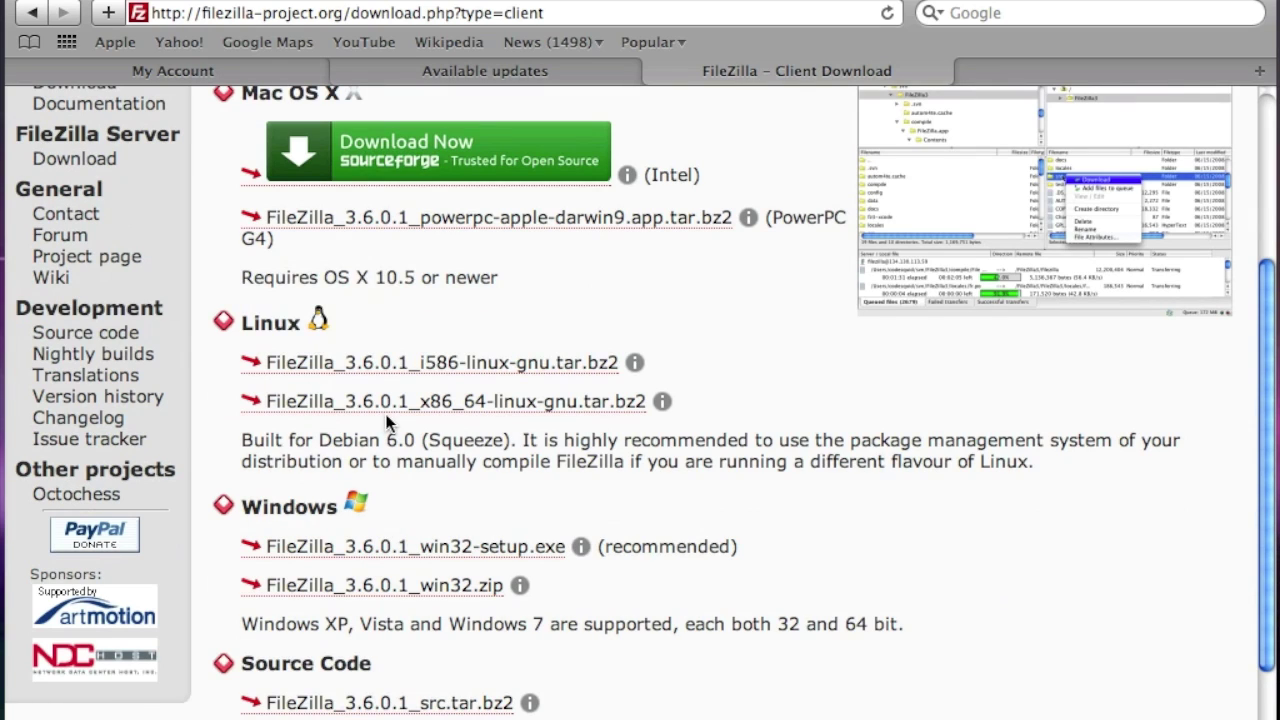
scroll(410, 480, up, 6)
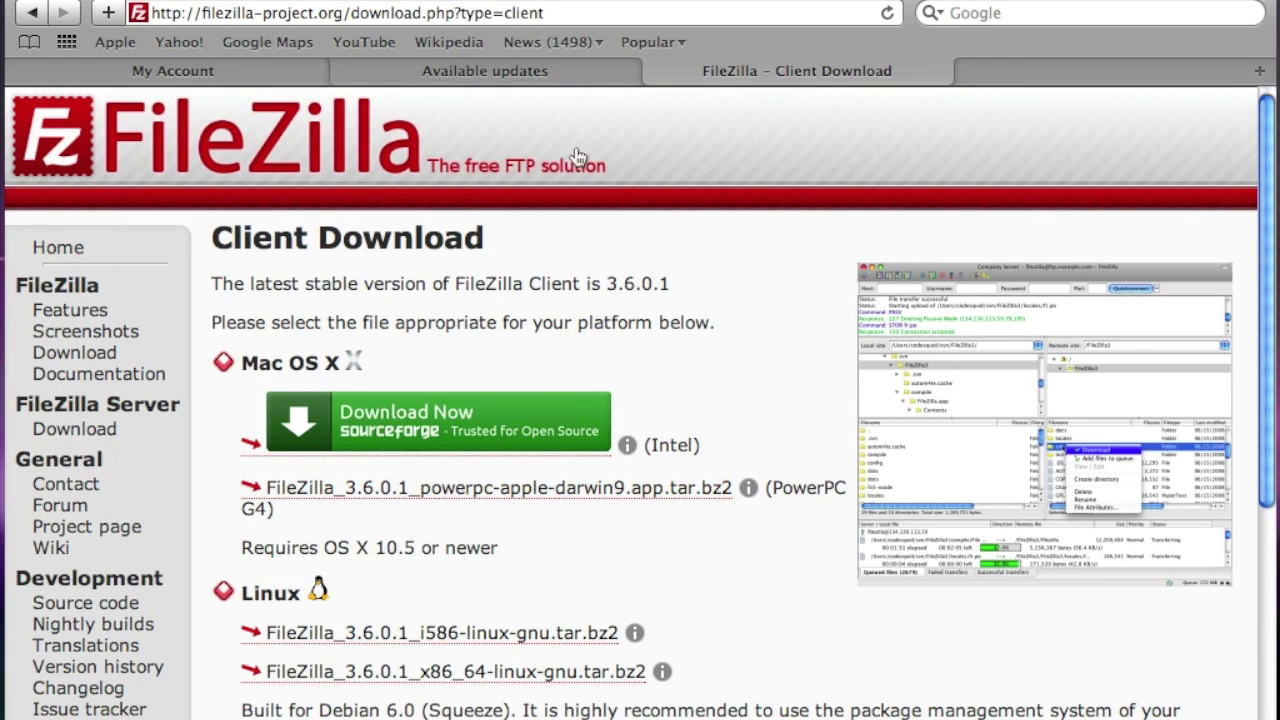
click(656, 71)
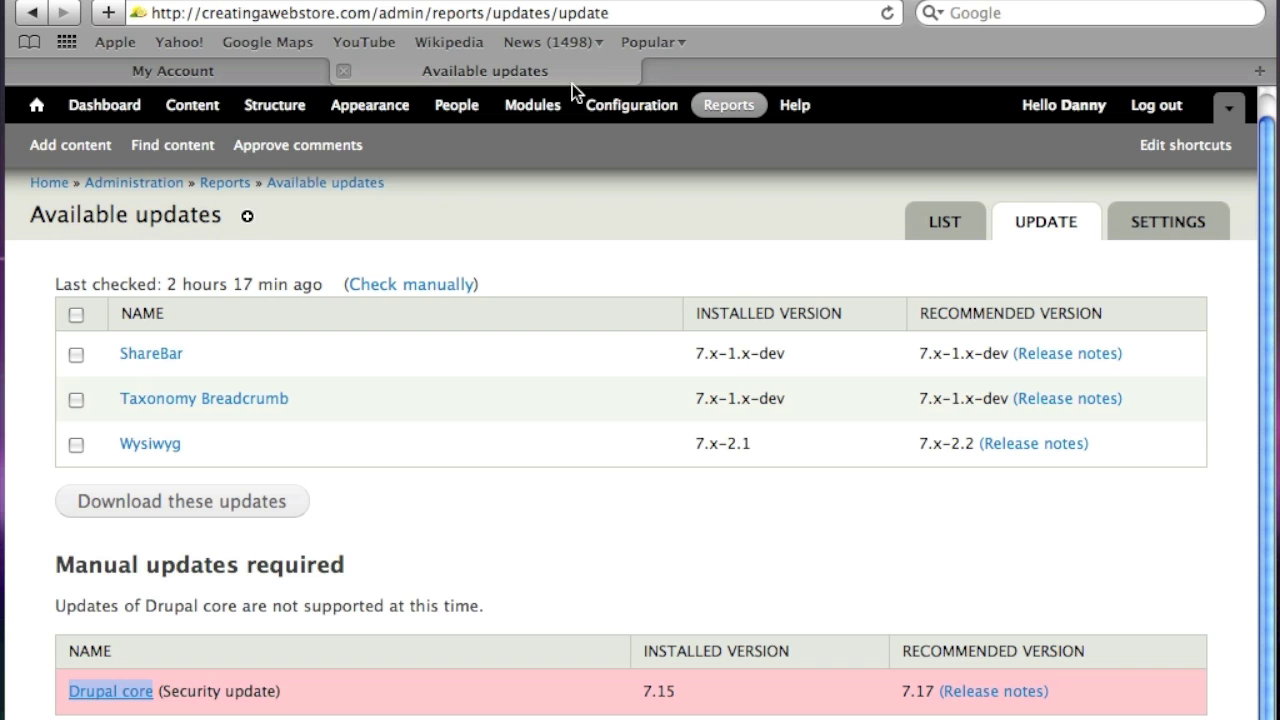
On the GoDaddy Products page, expand Web Hosting and launch the creatingawebstore.com hosting account
click(198, 70)
scroll(414, 149, down, 5)
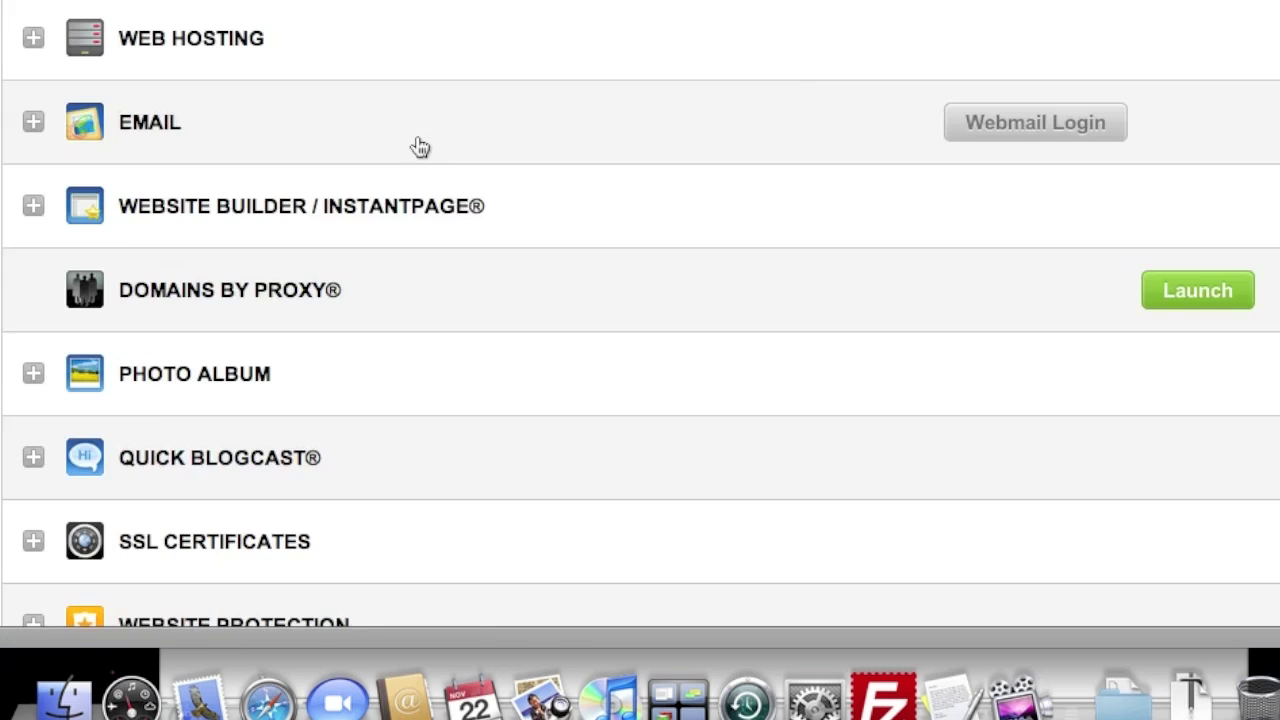
scroll(417, 138, up, 3)
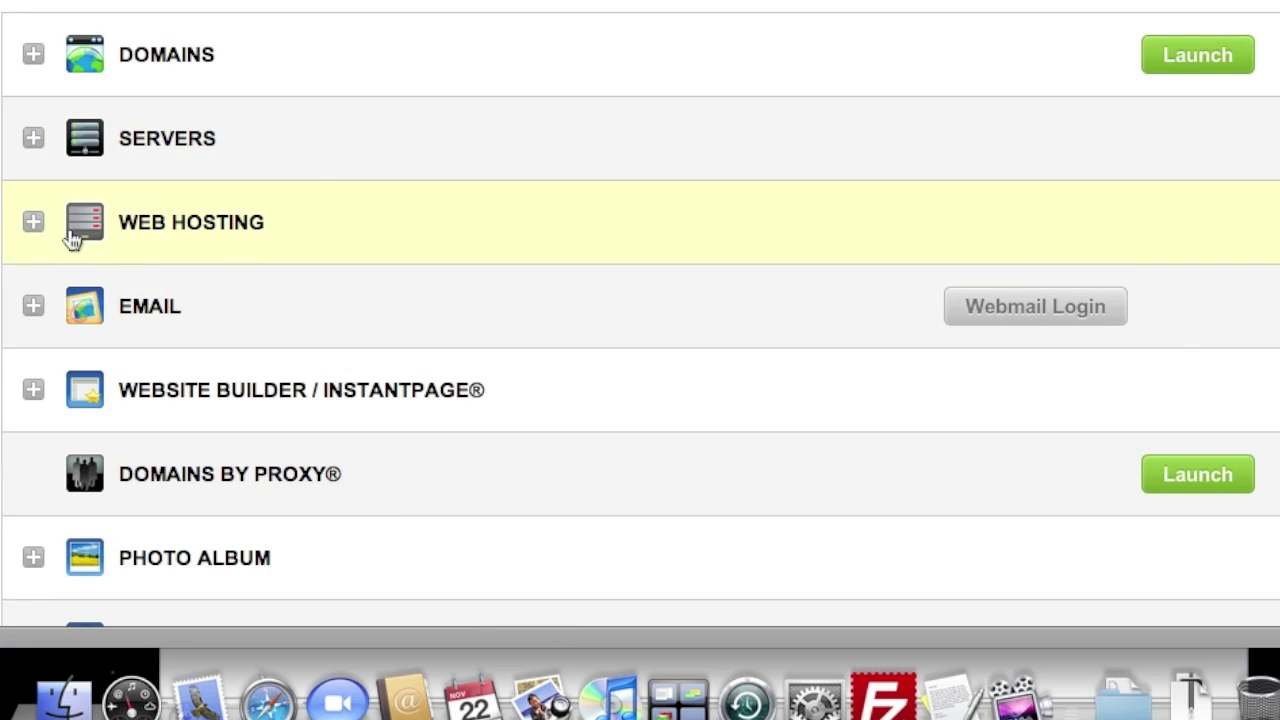
scroll(71, 234, up, 3)
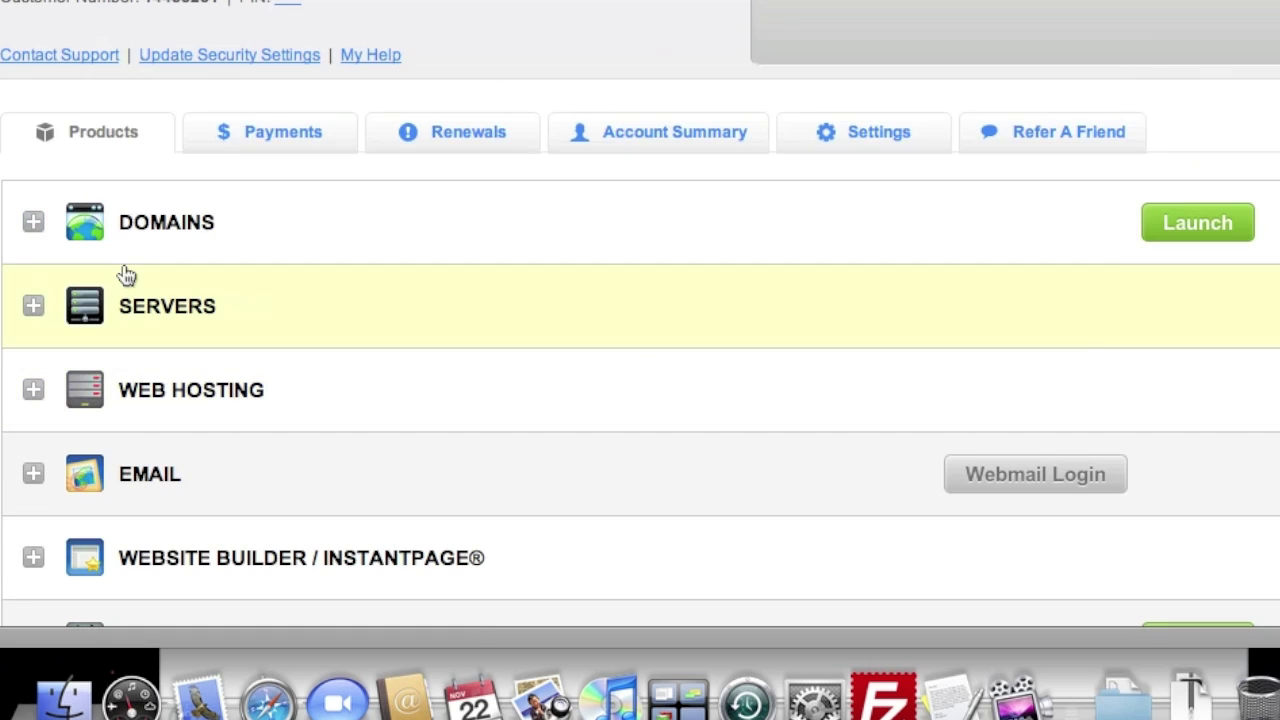
click(33, 390)
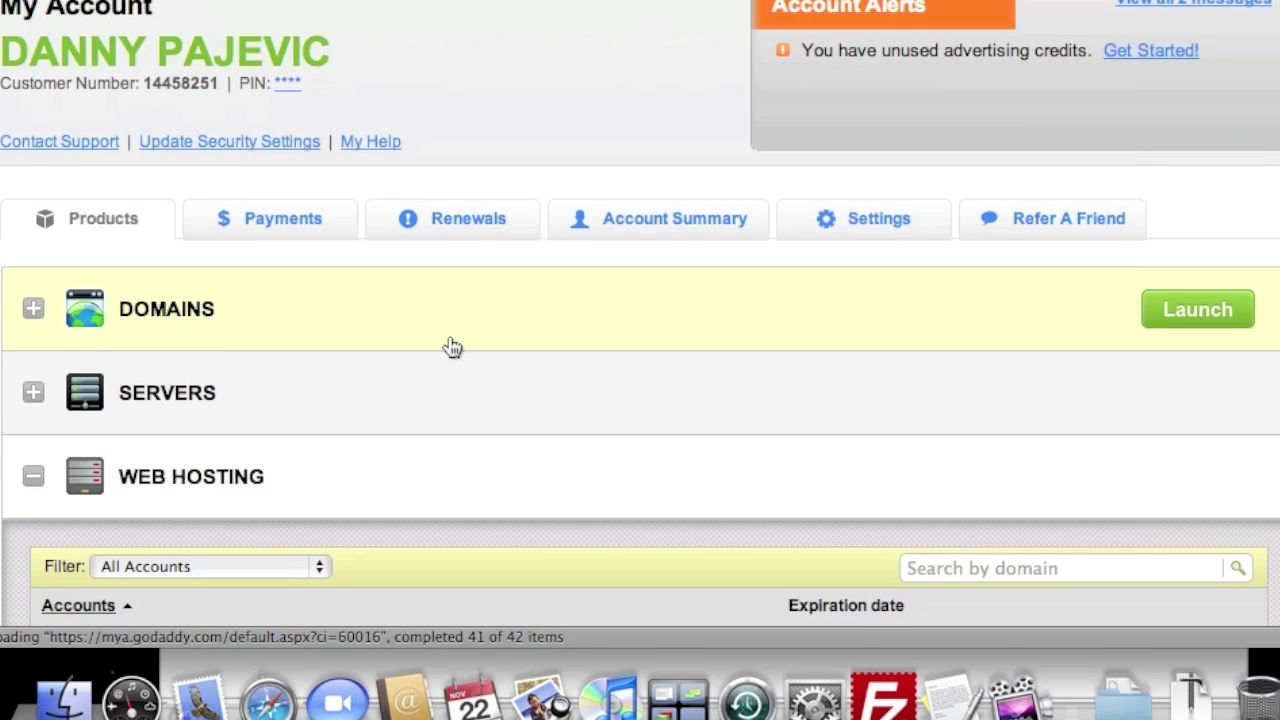
scroll(452, 346, down, 3)
scroll(452, 346, down, 1)
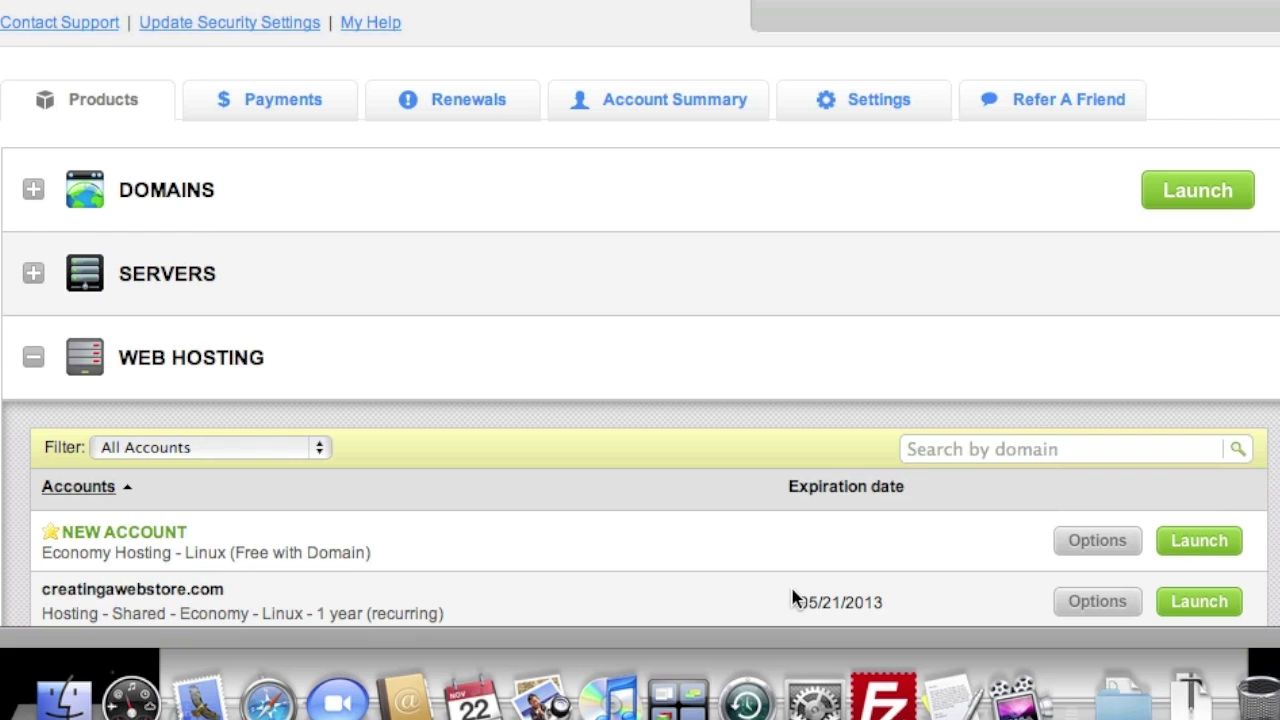
click(1193, 603)
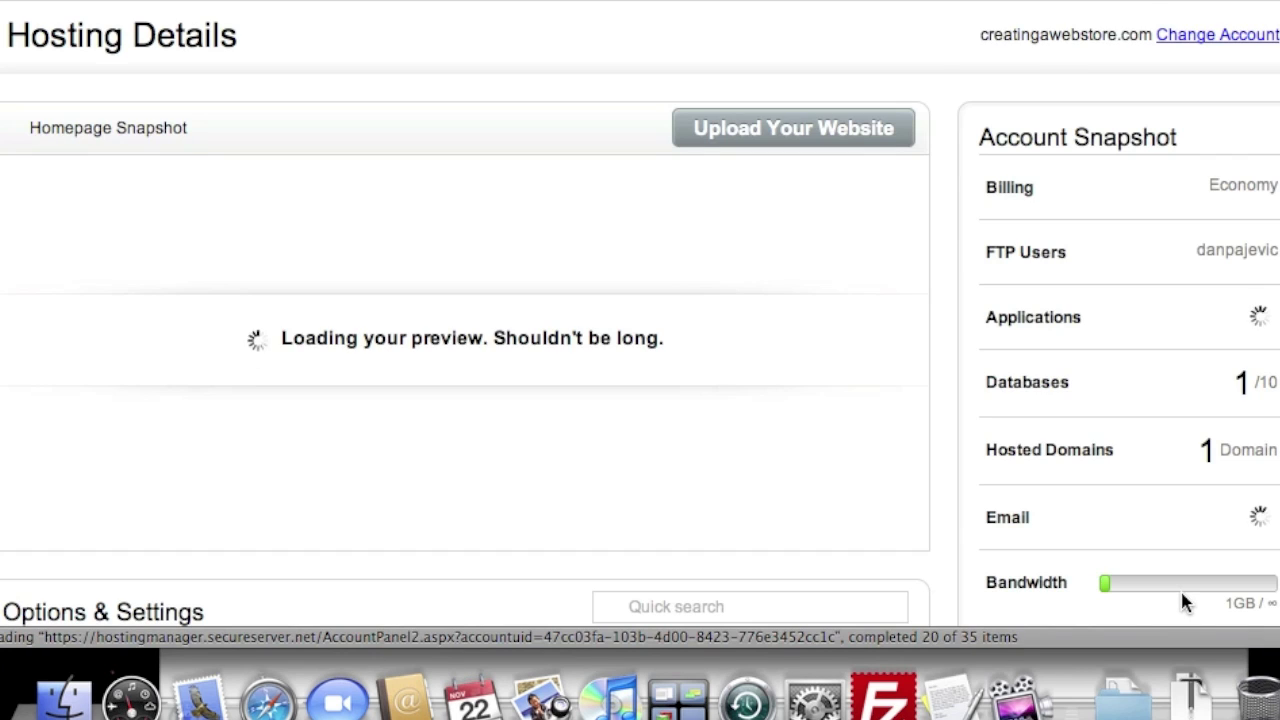
Reveal the full server details on the Hosting Details page and launch FileZilla
scroll(1100, 550, down, 10)
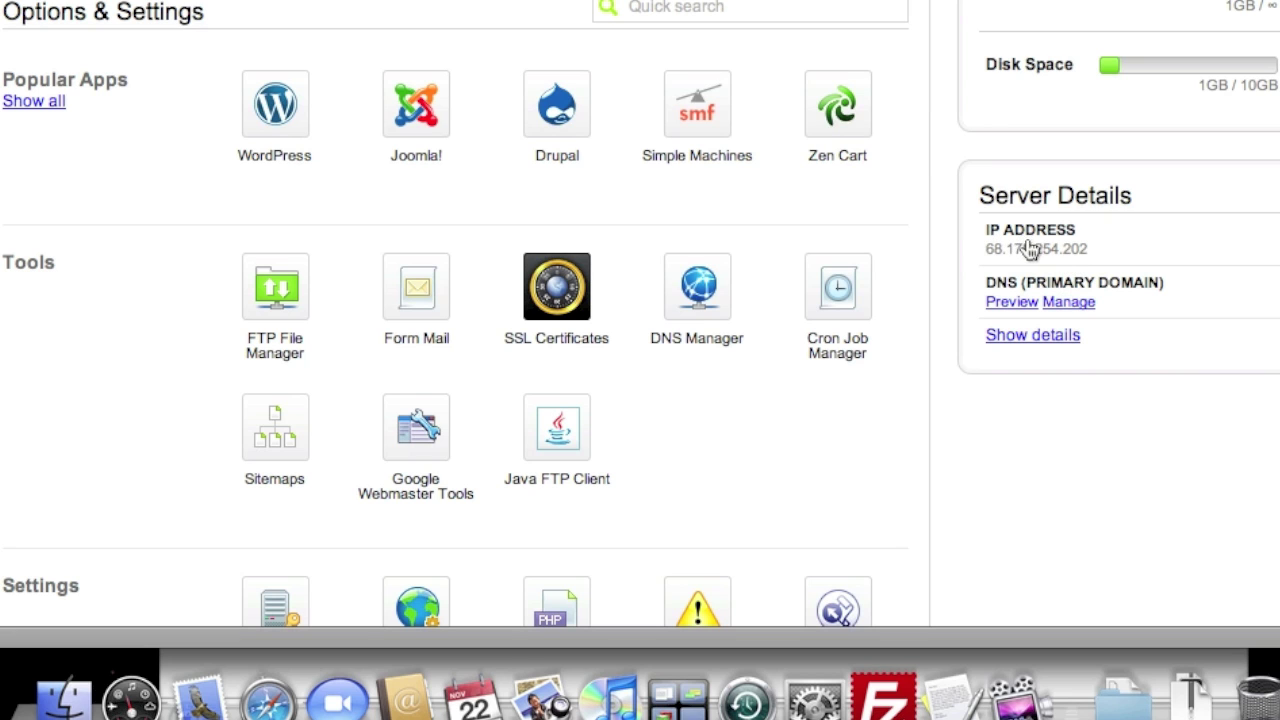
click(1008, 332)
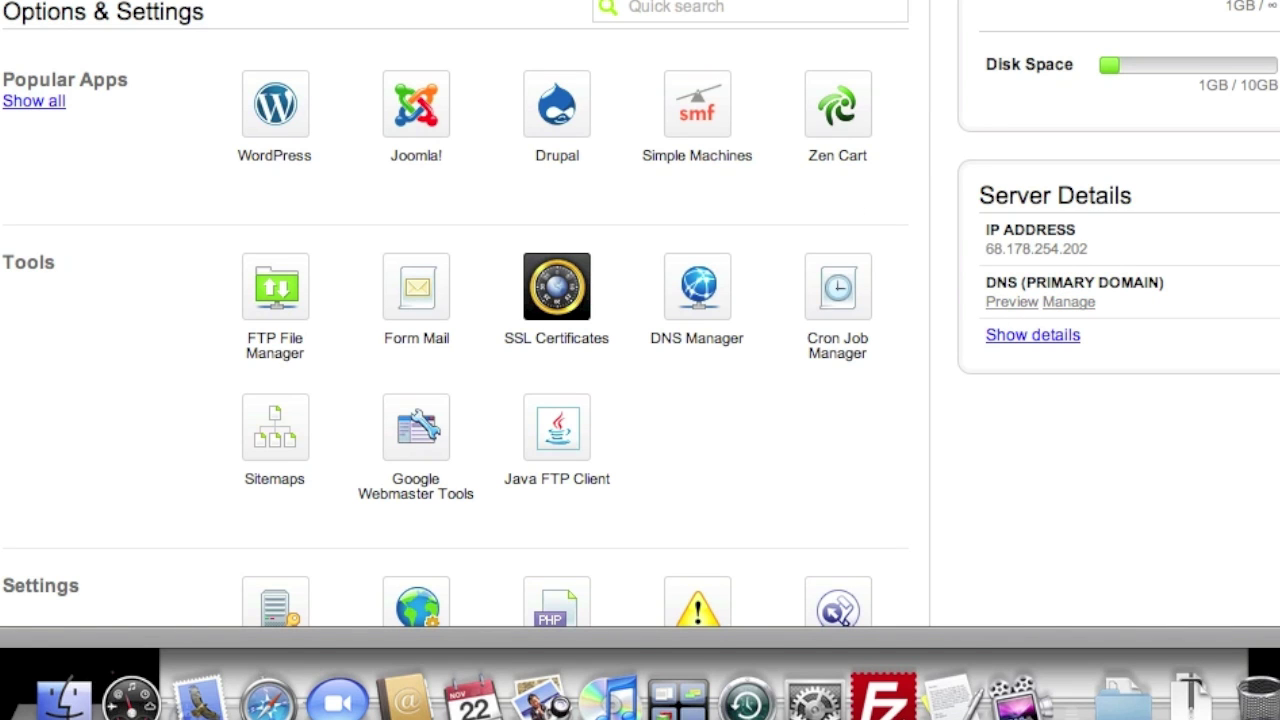
click(860, 695)
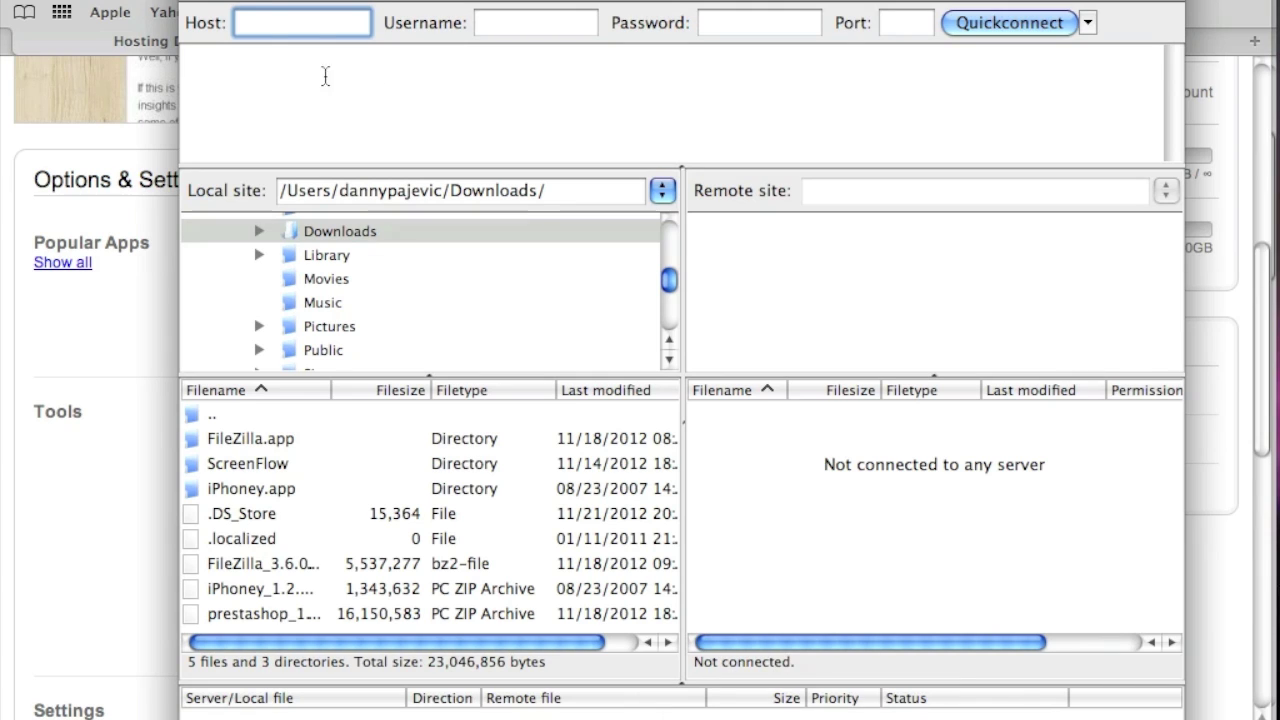
click(103, 489)
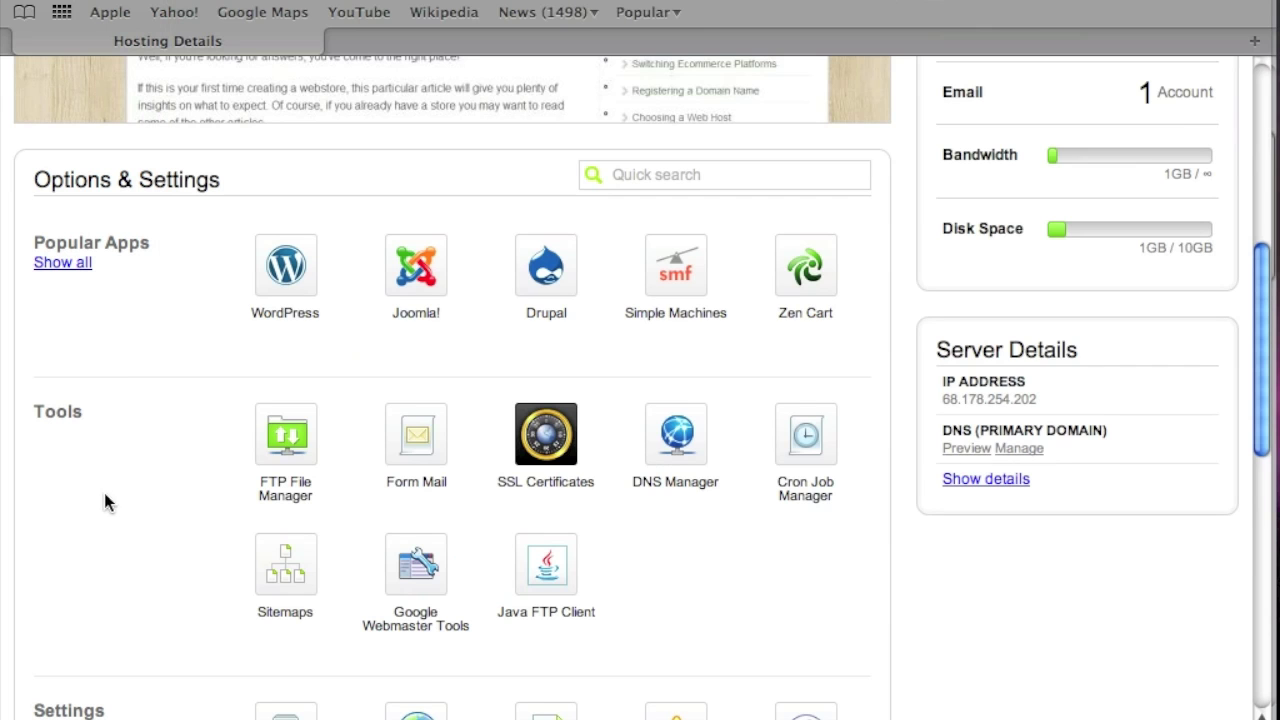
Copy the server IP address 68.178.254.202 and bring FileZilla to the front
drag(1040, 399, 940, 401)
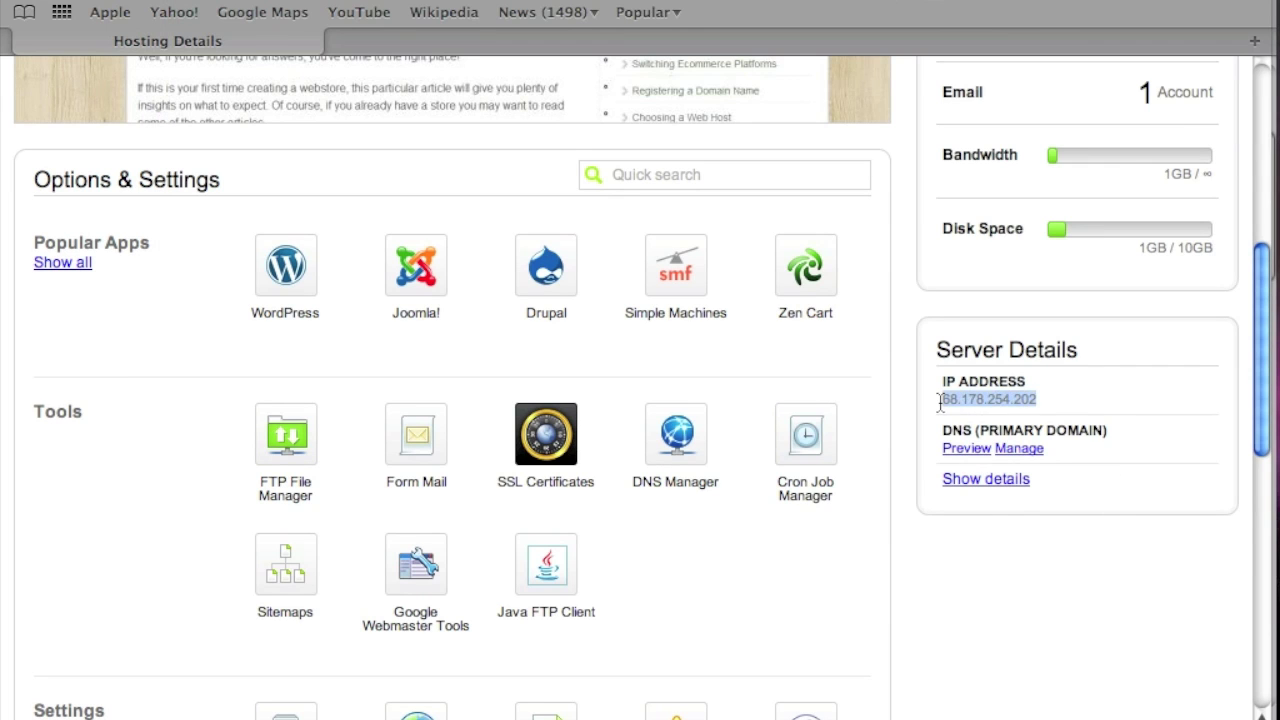
right_click(965, 399)
click(1018, 520)
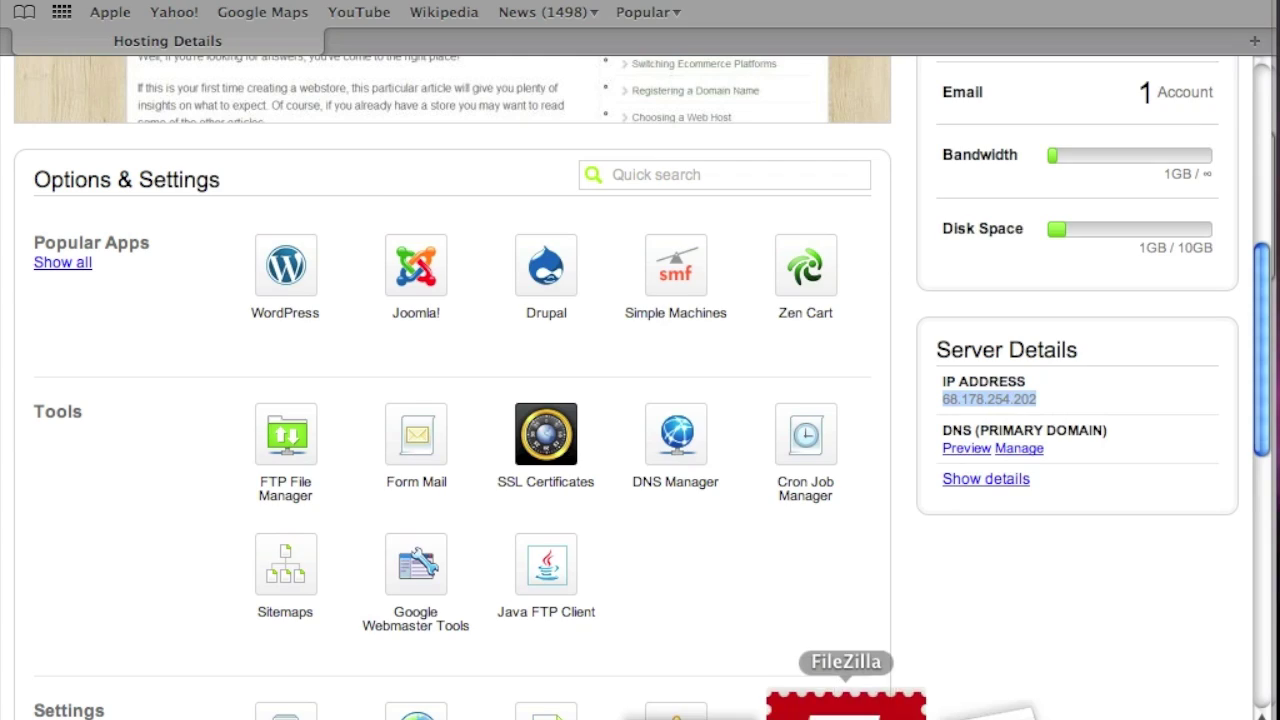
click(846, 705)
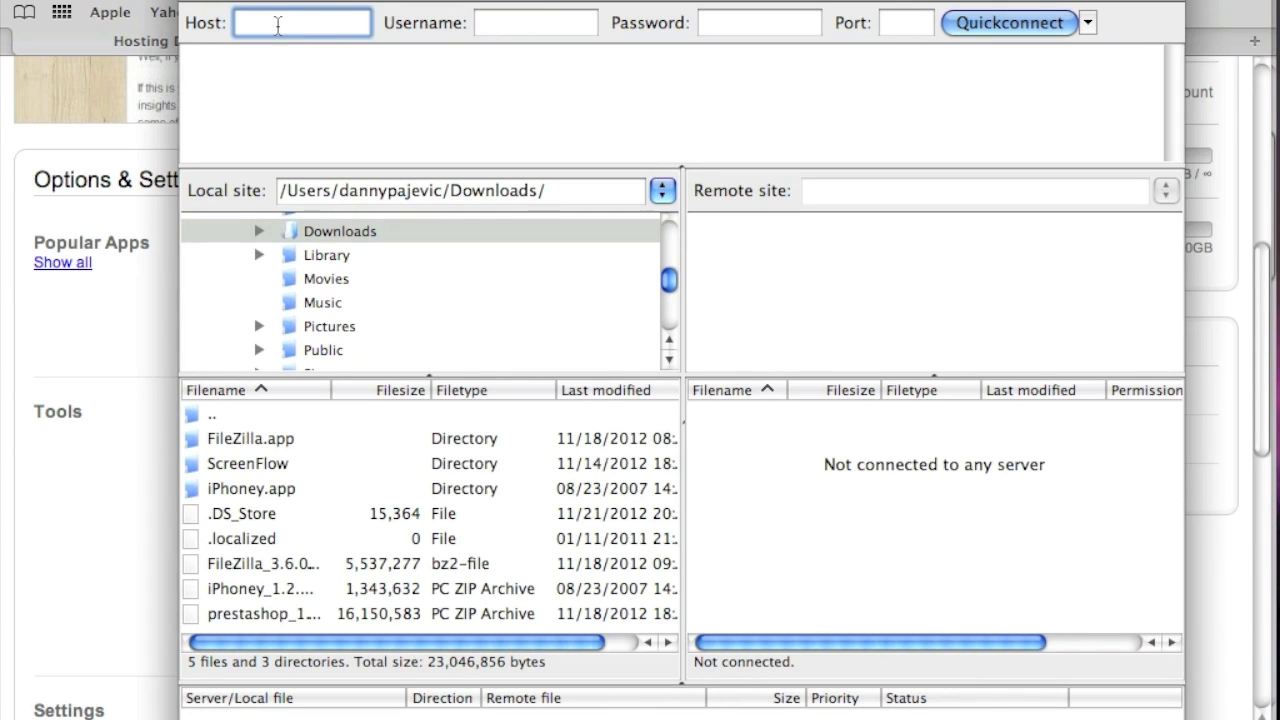
Paste the server IP 68.178.254.202 into FileZilla's Host field
key(super+v)
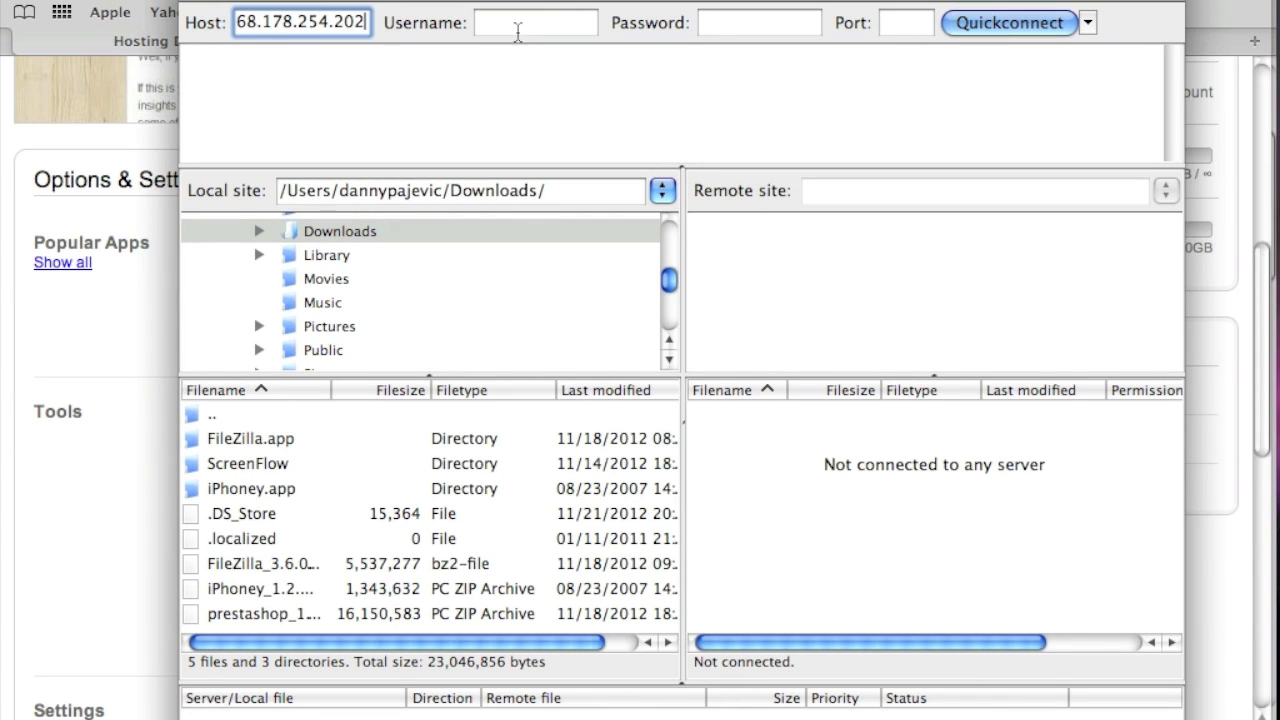
click(515, 28)
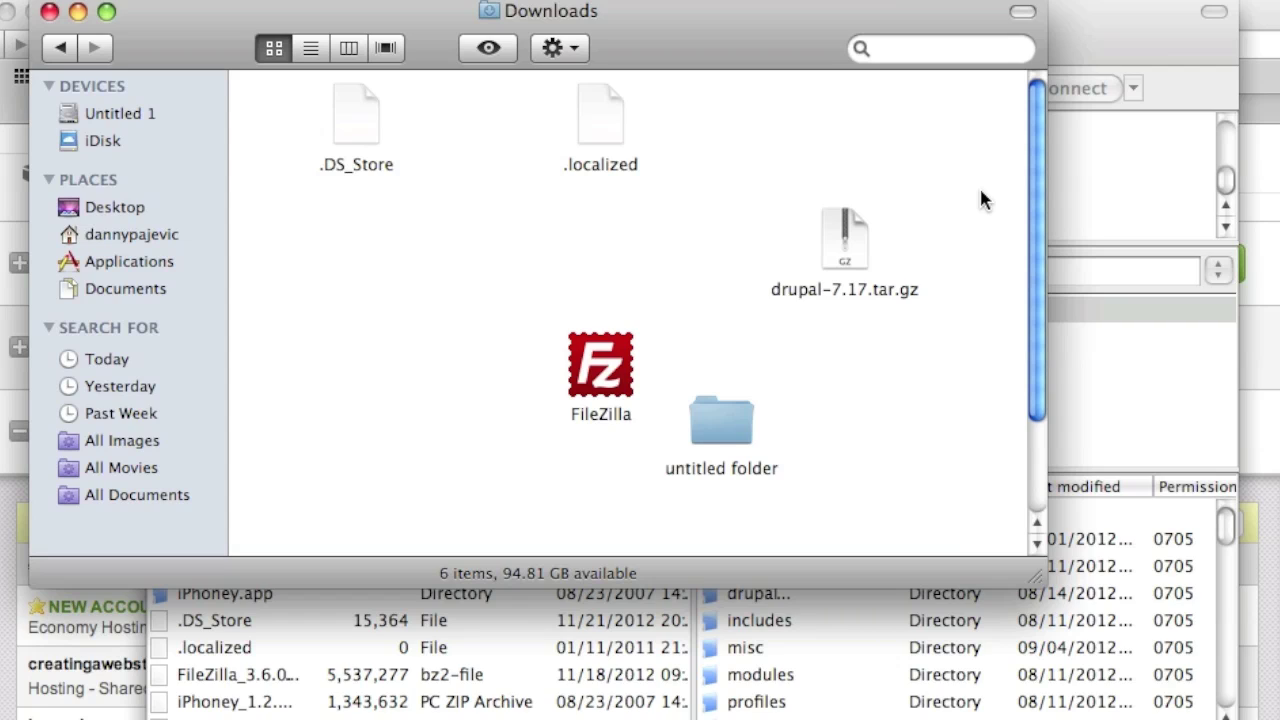
Unpack drupal-7.17.tar.gz in Downloads, trash the archive, and open the drupal-7.17 folder
double_click(843, 246)
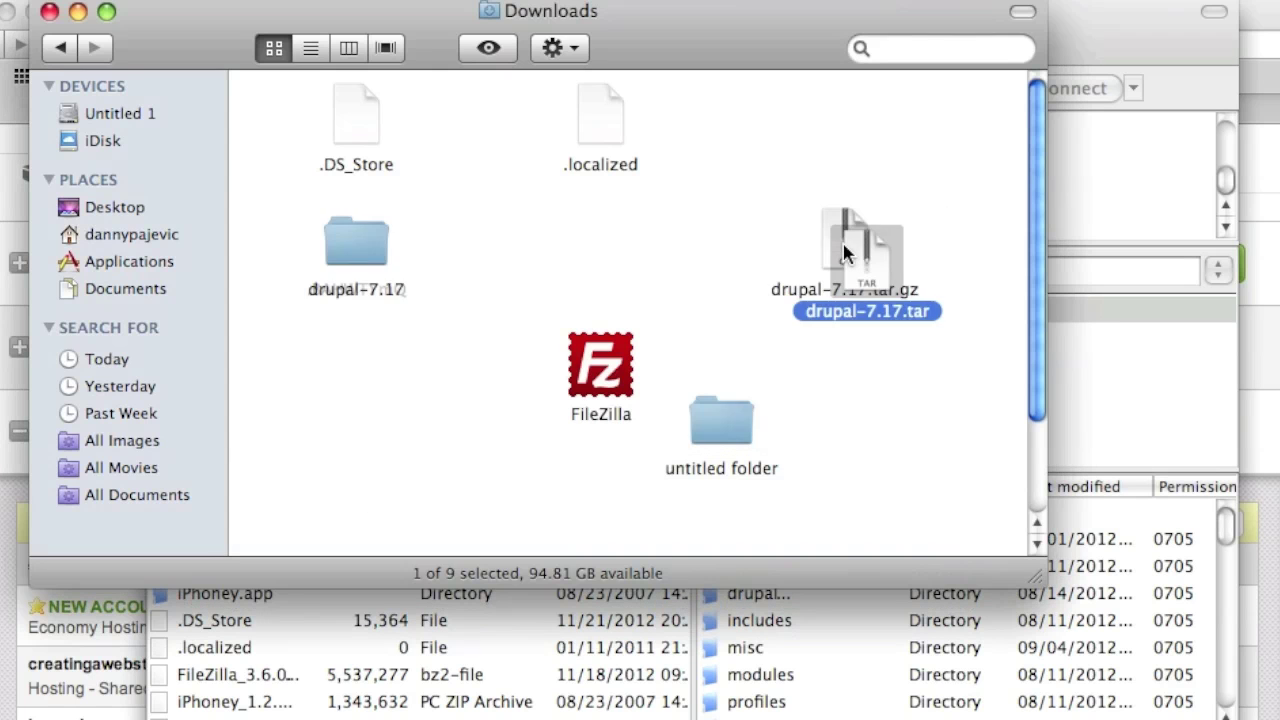
click(840, 248)
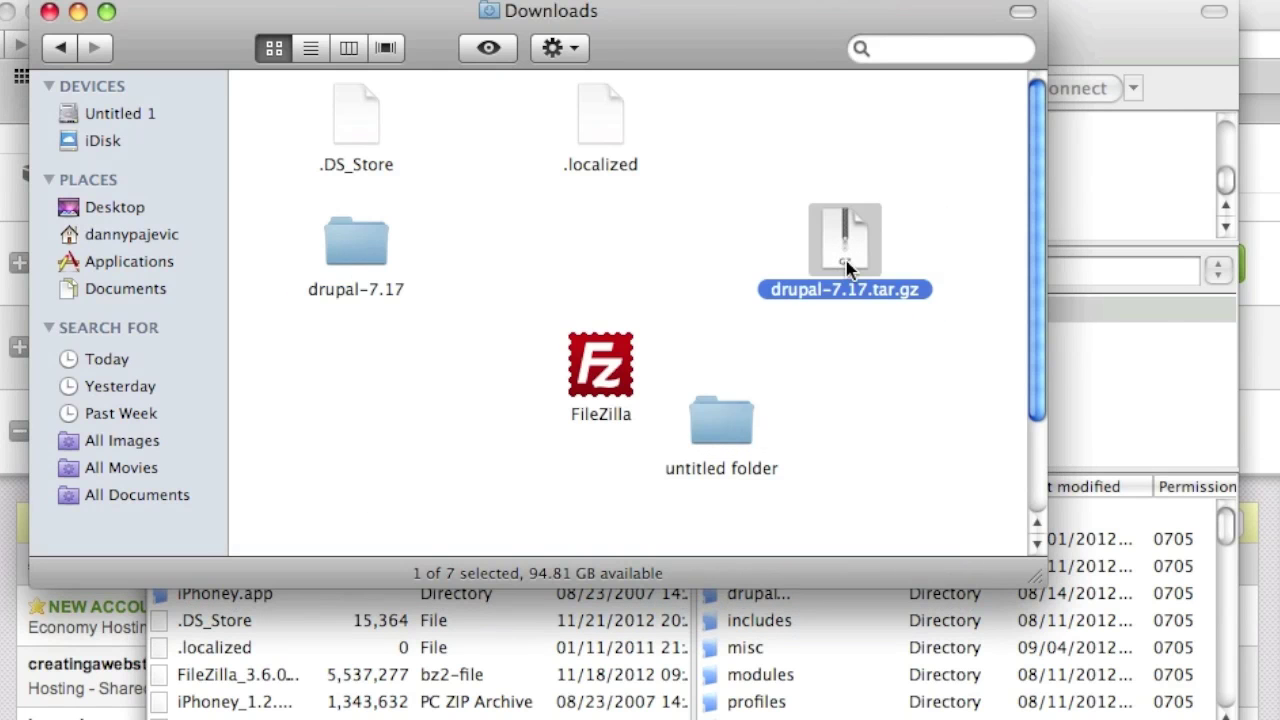
right_click(840, 252)
click(886, 330)
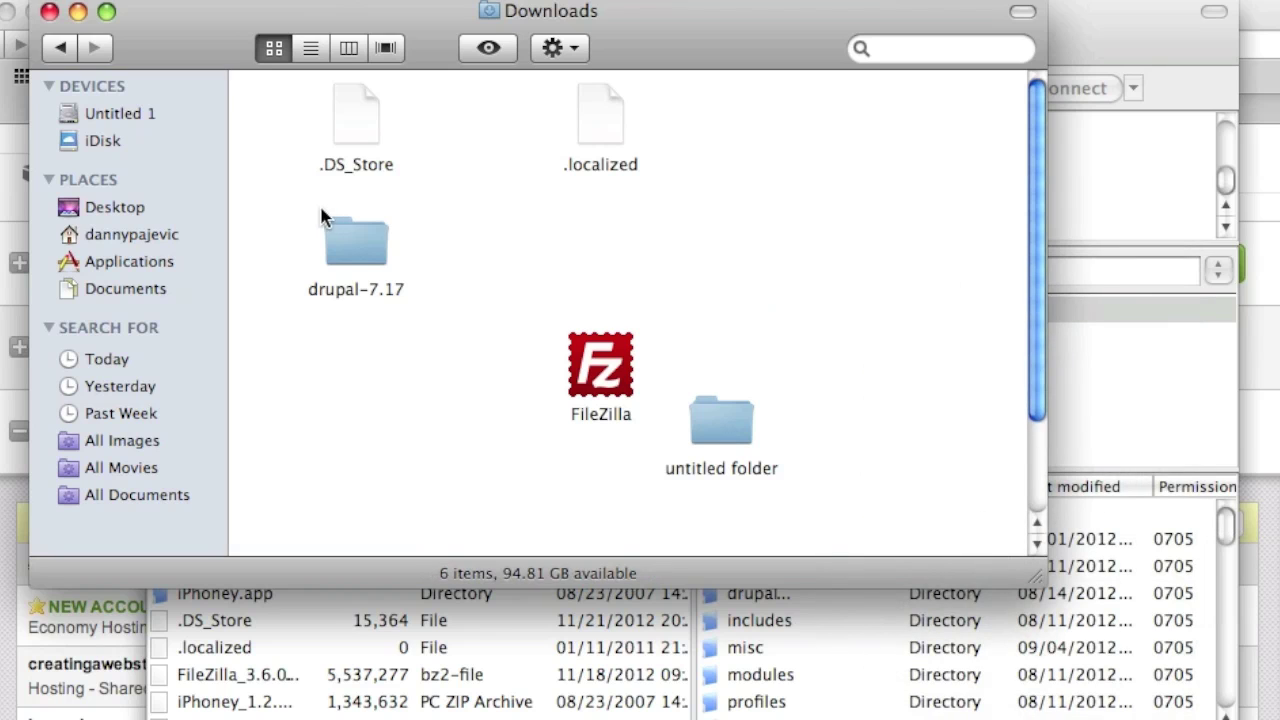
double_click(355, 255)
scroll(580, 337, down, 10)
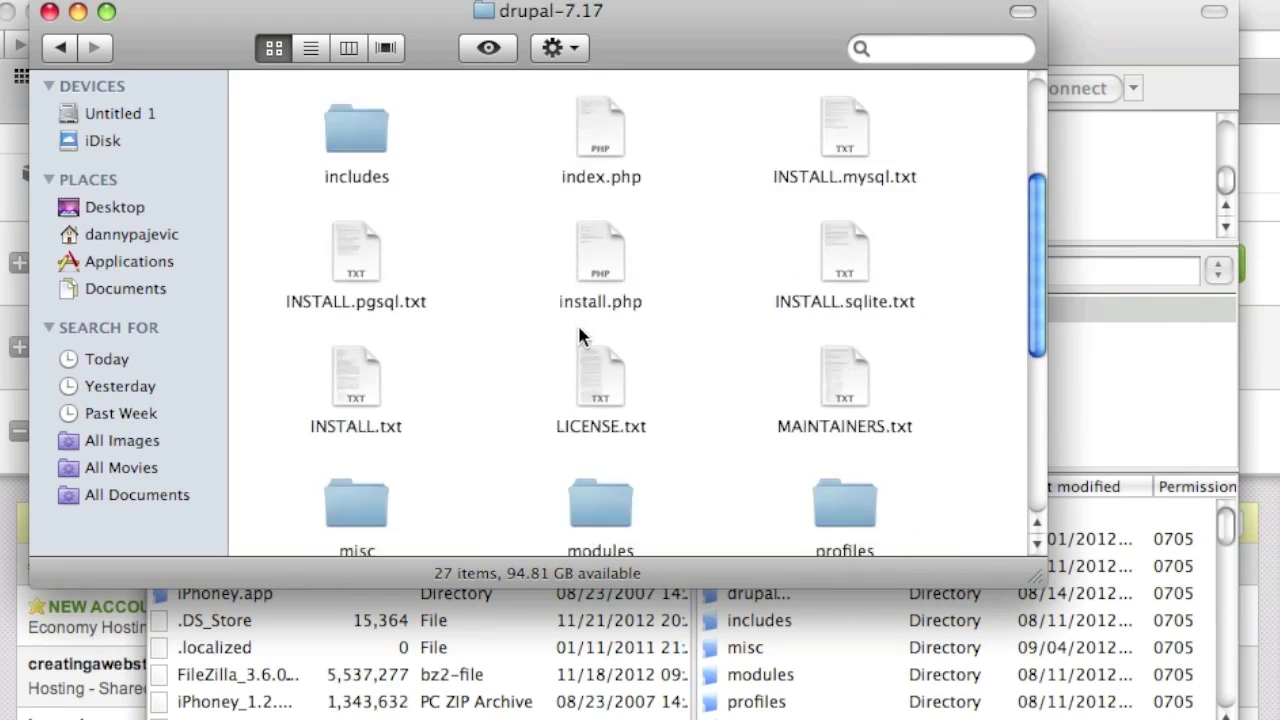
scroll(582, 335, down, 3)
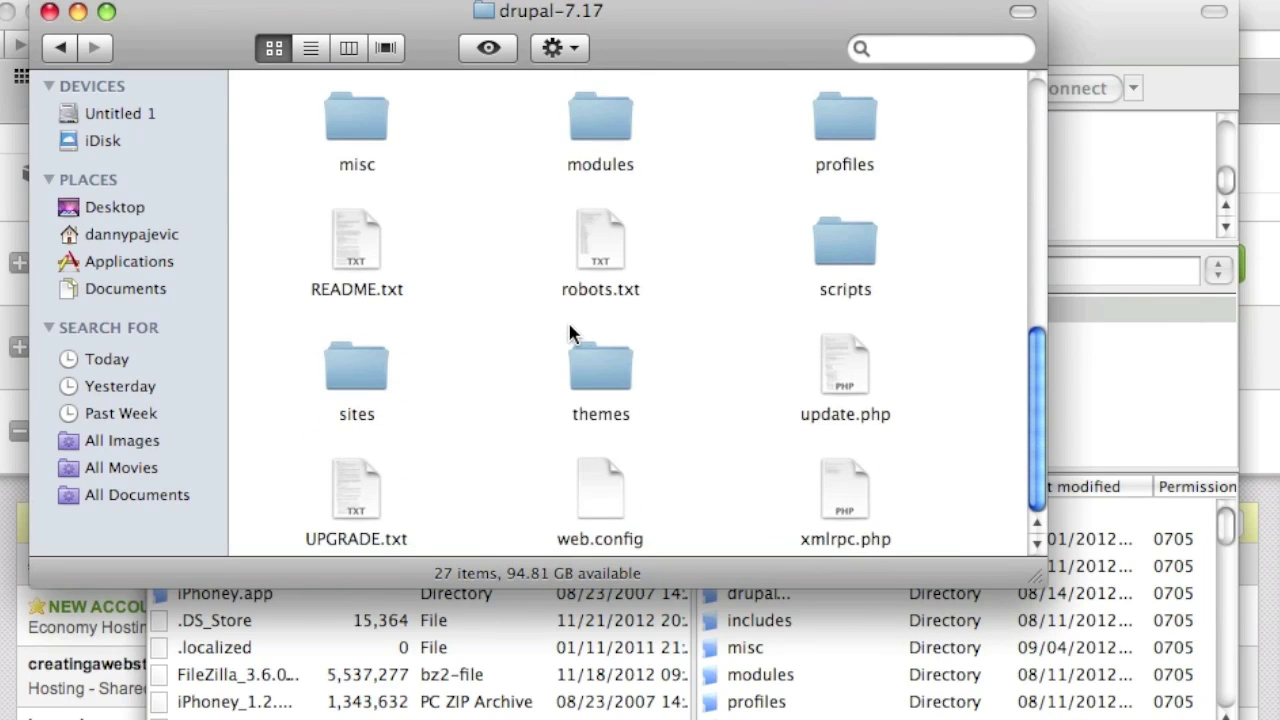
Open UPGRADE.txt in TextEdit, read the minor version update steps, and select 'sites' in step 3
double_click(366, 500)
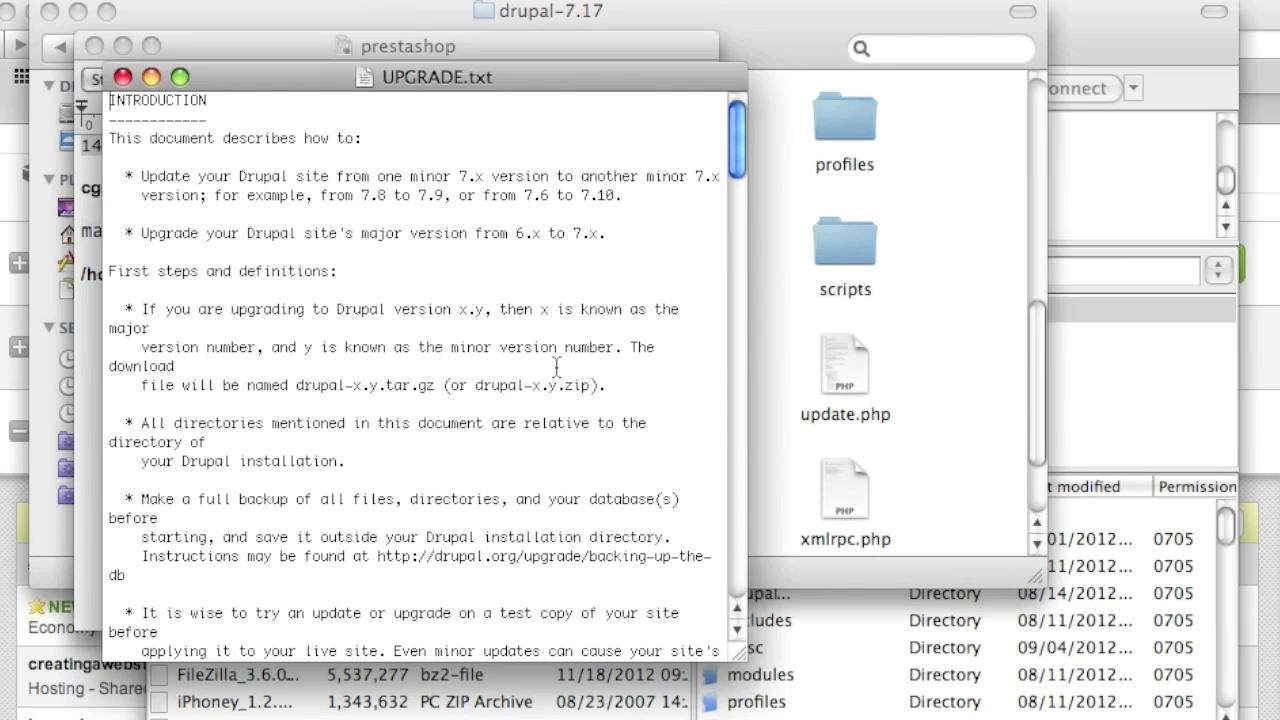
scroll(557, 368, down, 3)
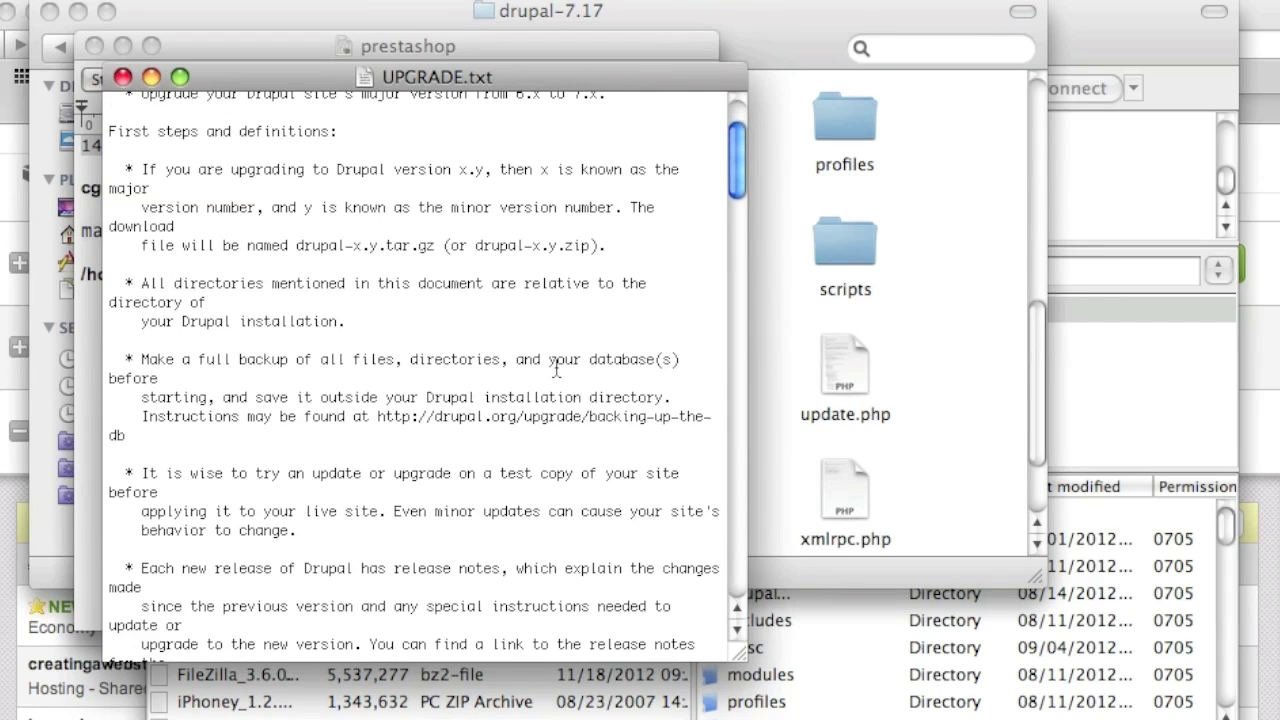
scroll(557, 370, down, 9)
scroll(557, 370, up, 10)
scroll(557, 368, down, 18)
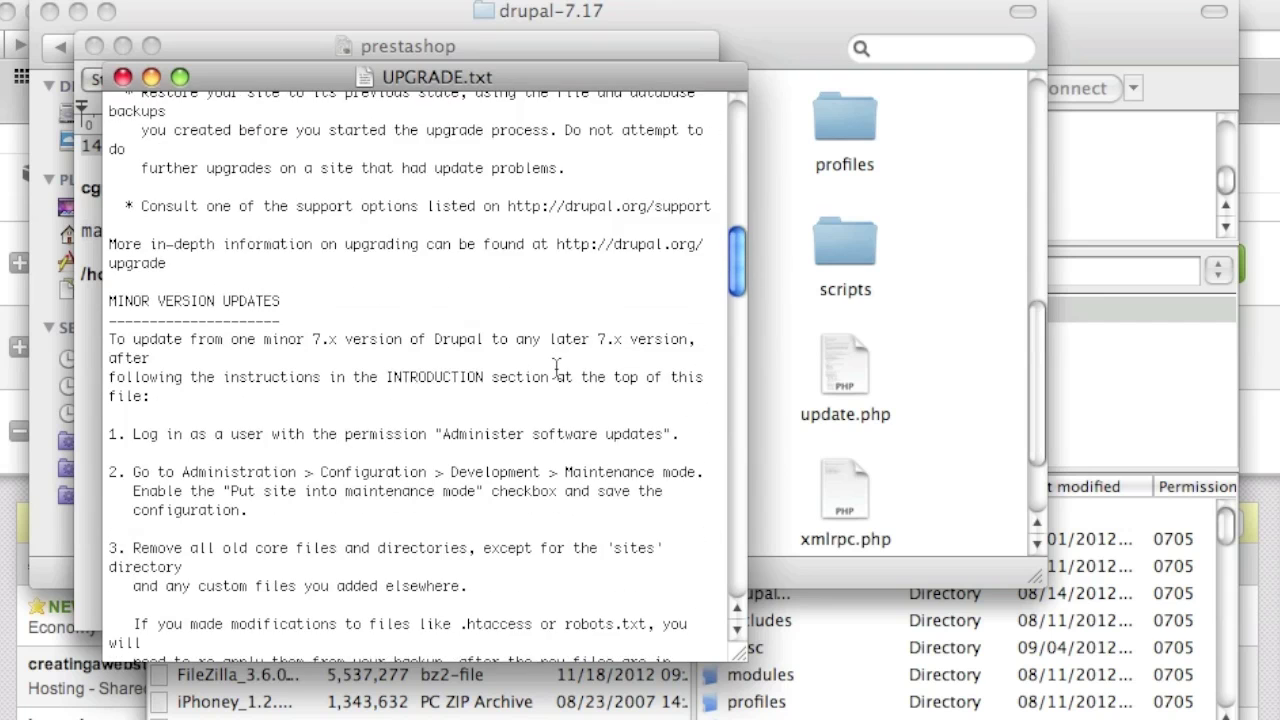
scroll(557, 368, down, 3)
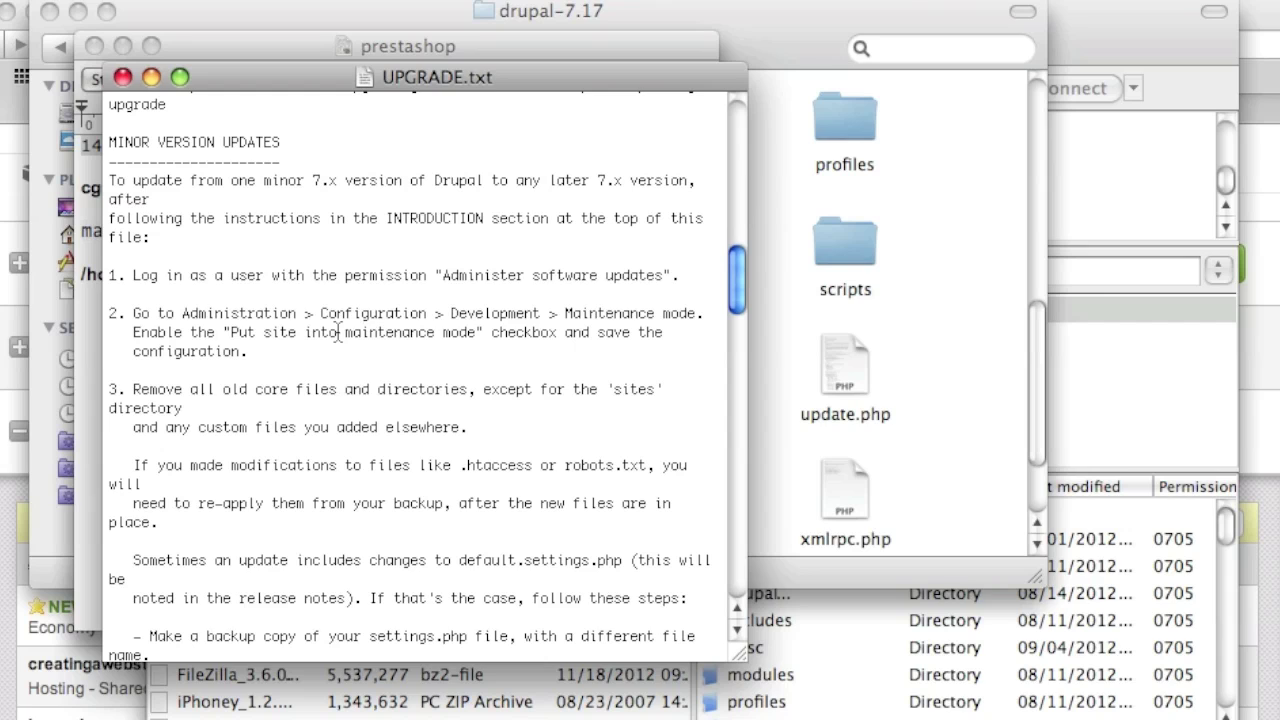
double_click(628, 391)
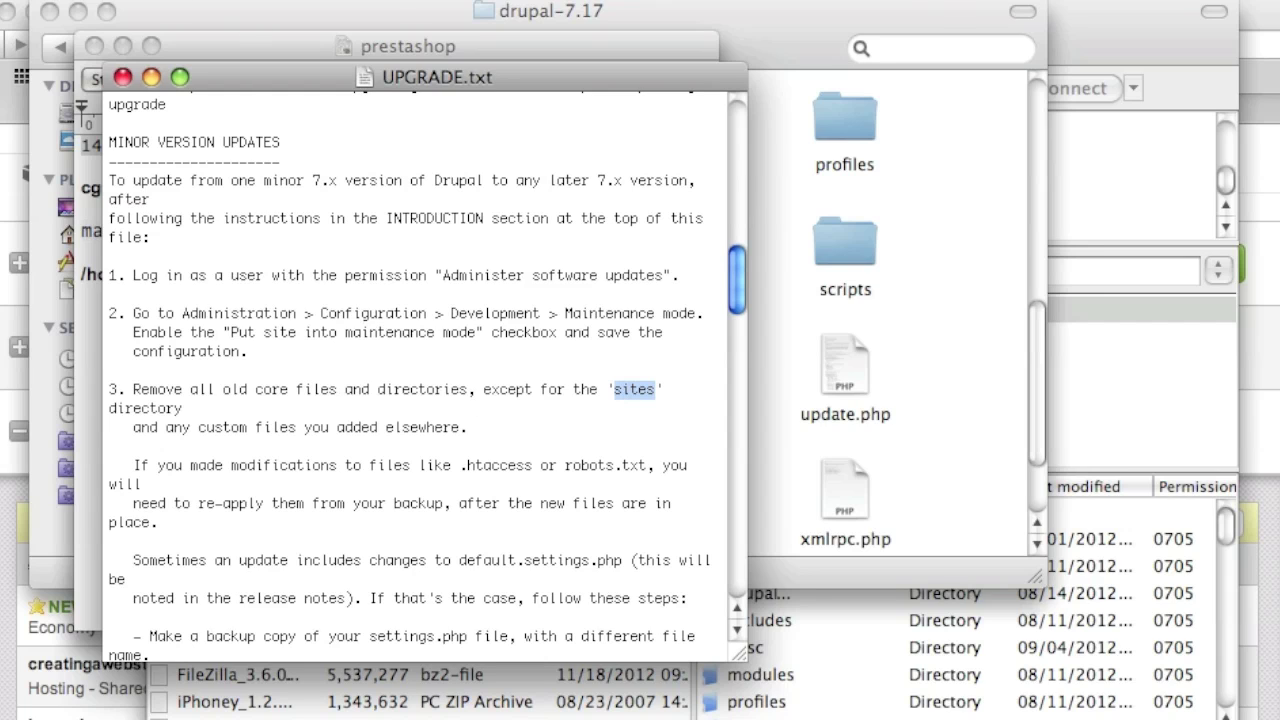
Create a new untitled TextEdit document and paste 'sites' into it
click(130, 1)
click(131, 11)
drag(494, 112, 1118, 190)
key(super+v)
In FileZilla, expand the remote root folder and select the sites folder
click(1170, 70)
scroll(1029, 550, down, 5)
scroll(1029, 550, up, 5)
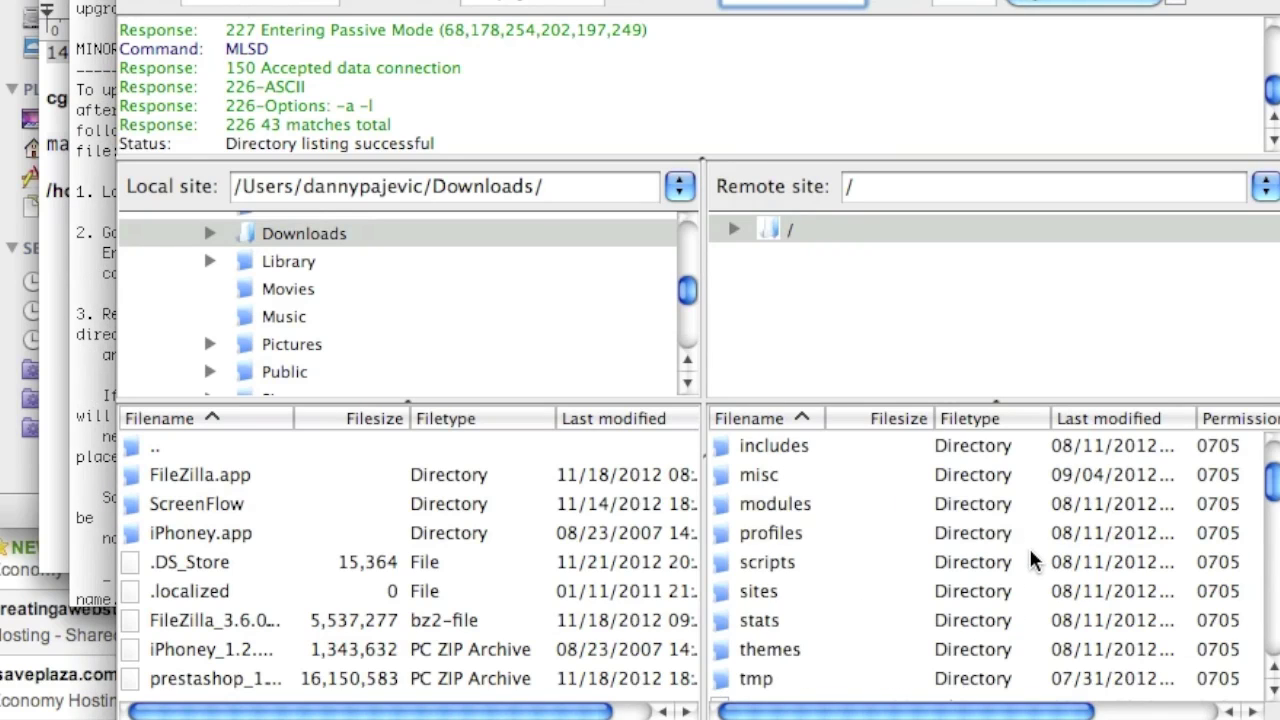
click(826, 231)
scroll(977, 660, down, 3)
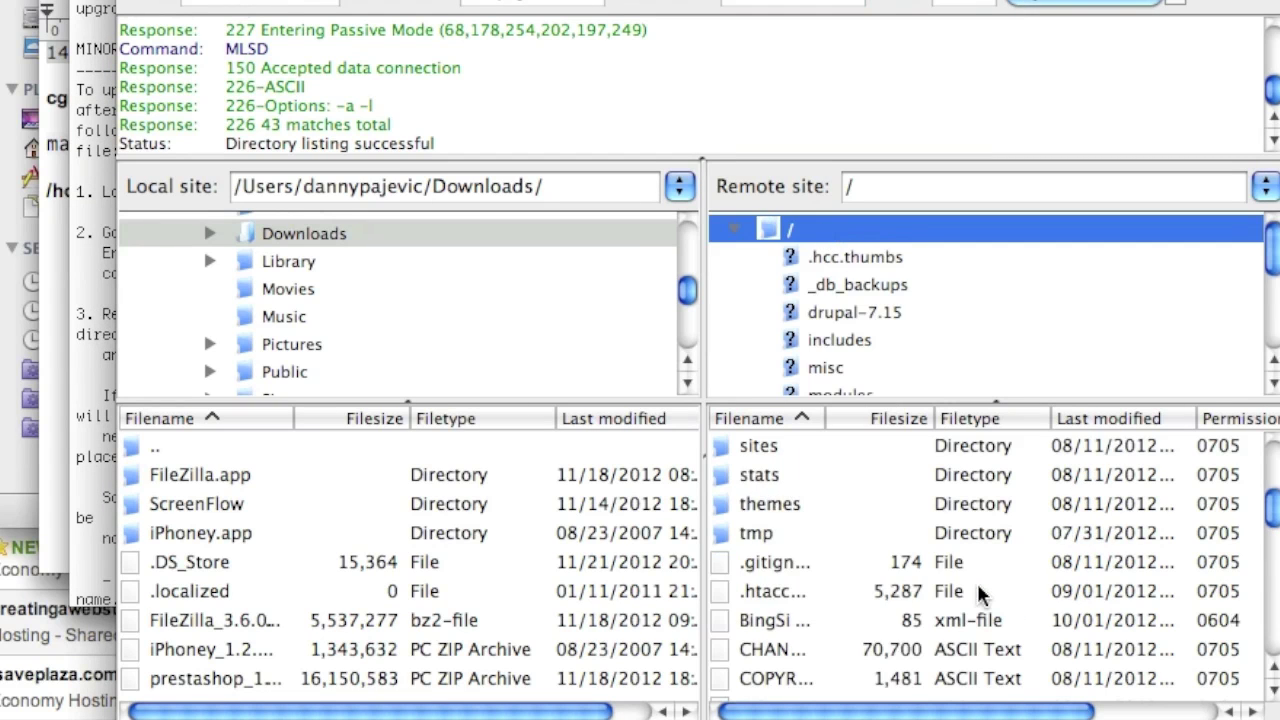
scroll(978, 594, down, 2)
scroll(977, 590, up, 3)
click(766, 564)
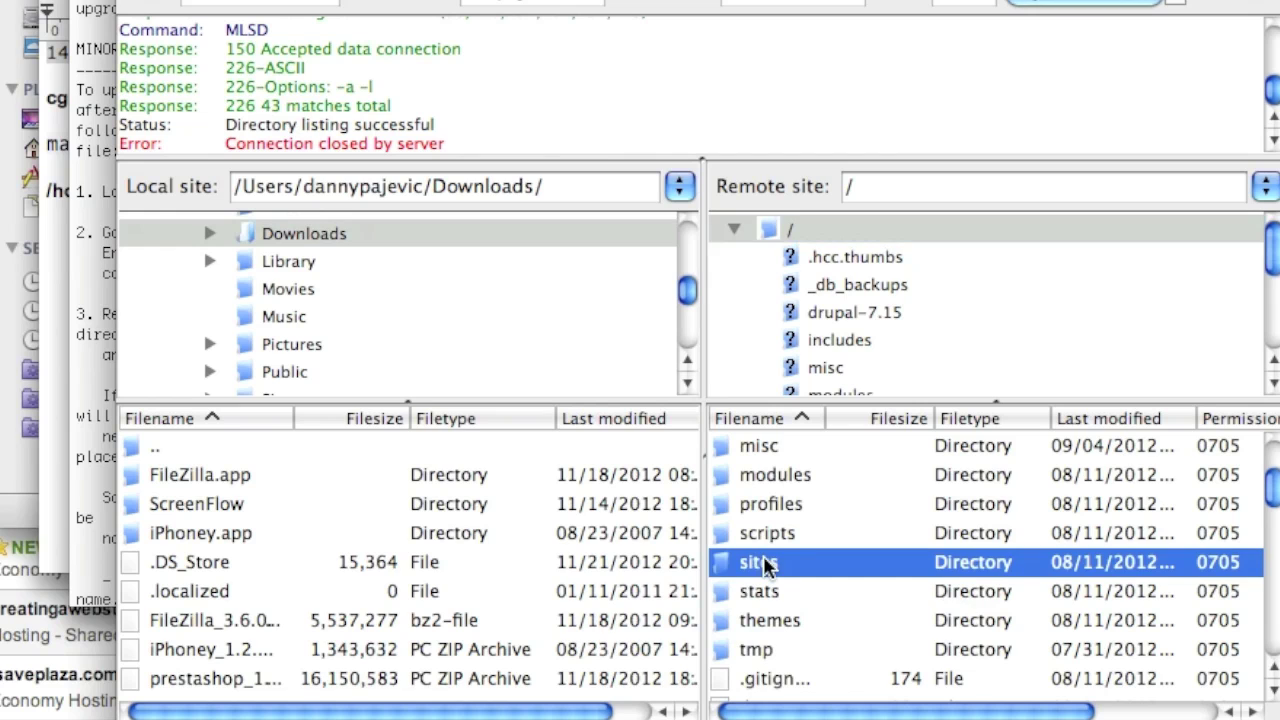
Check the upgrade notes, then select the remote .htaccess file in FileZilla
key(super+Tab)
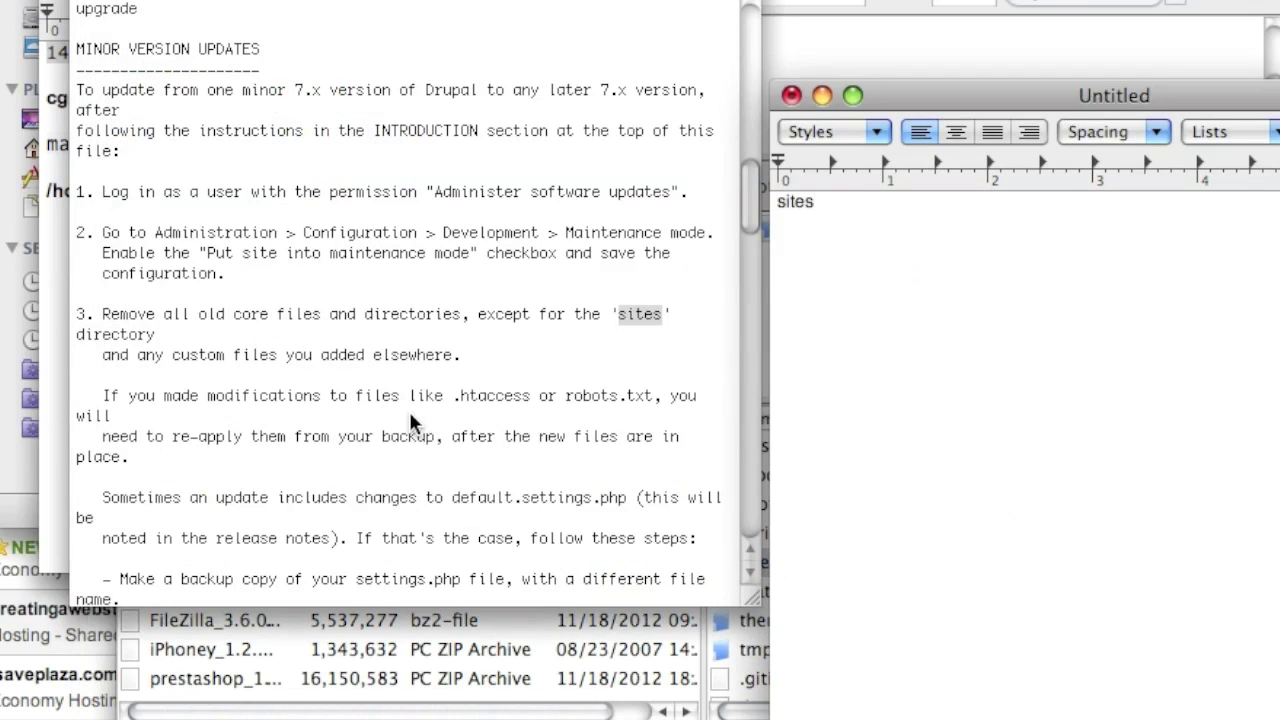
scroll(437, 382, down, 1)
scroll(437, 384, down, 1)
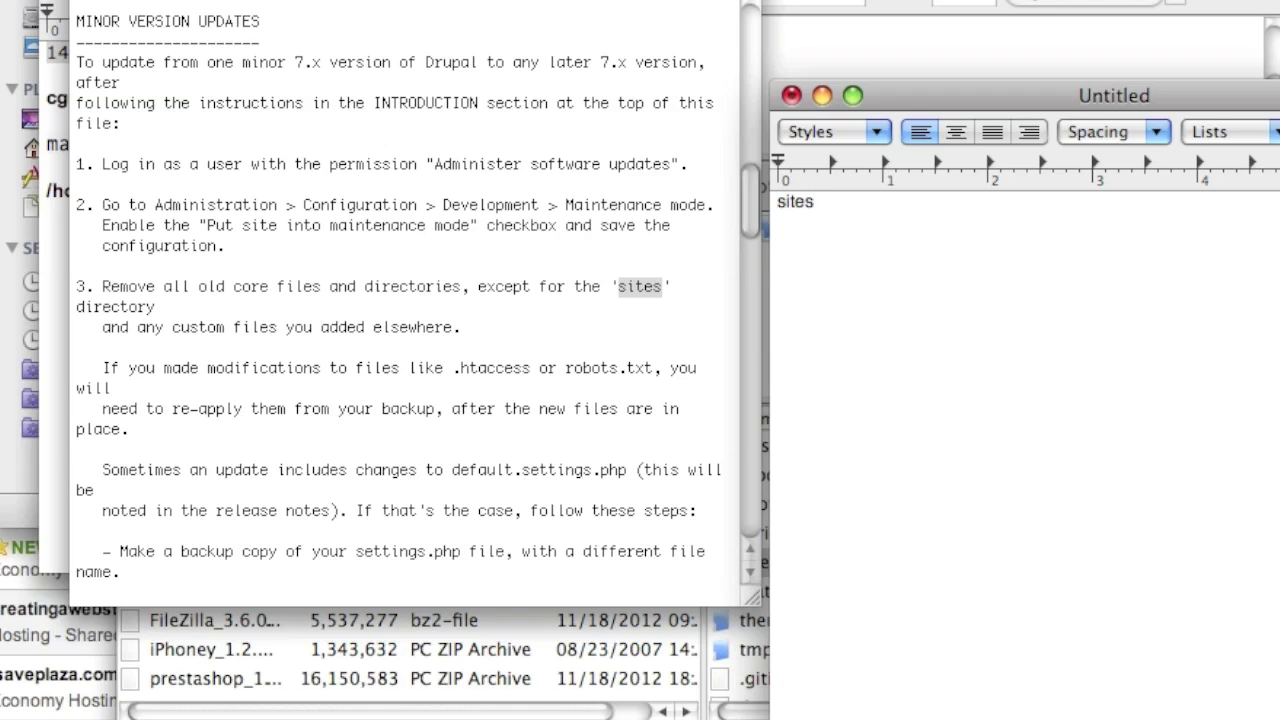
key(super+Tab)
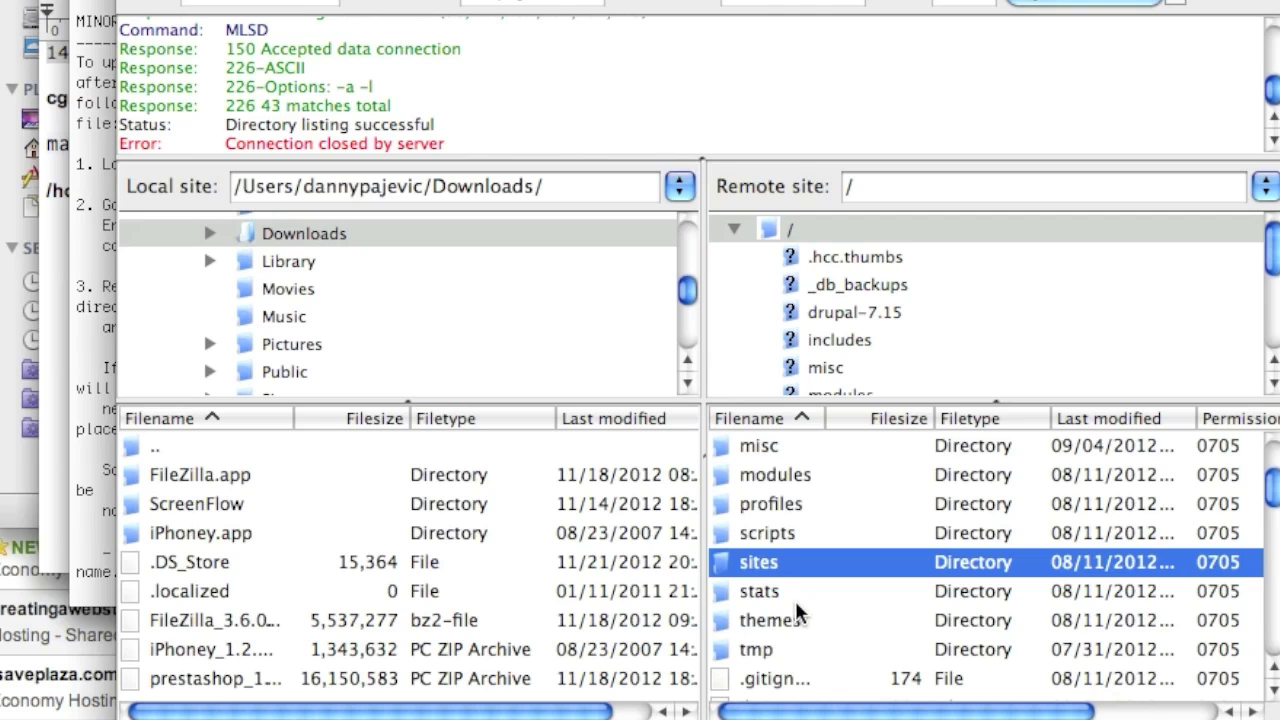
scroll(795, 602, down, 4)
click(752, 595)
scroll(845, 662, down, 16)
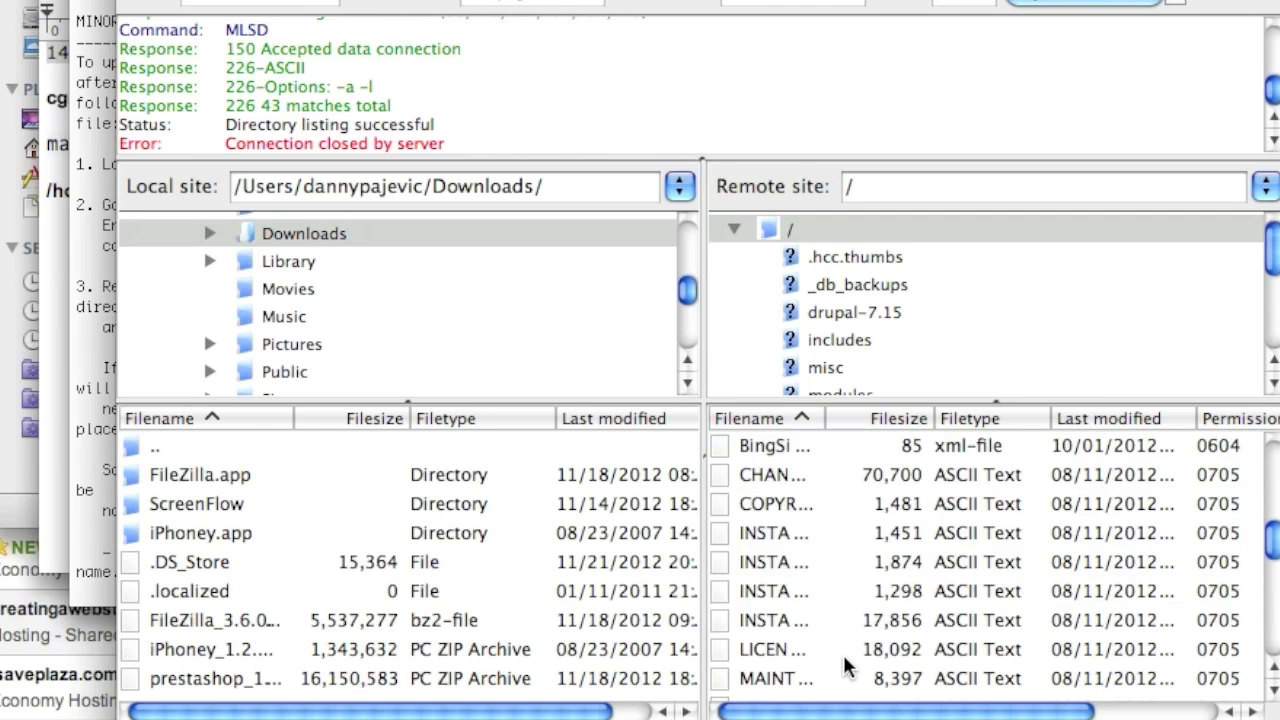
scroll(845, 665, down, 7)
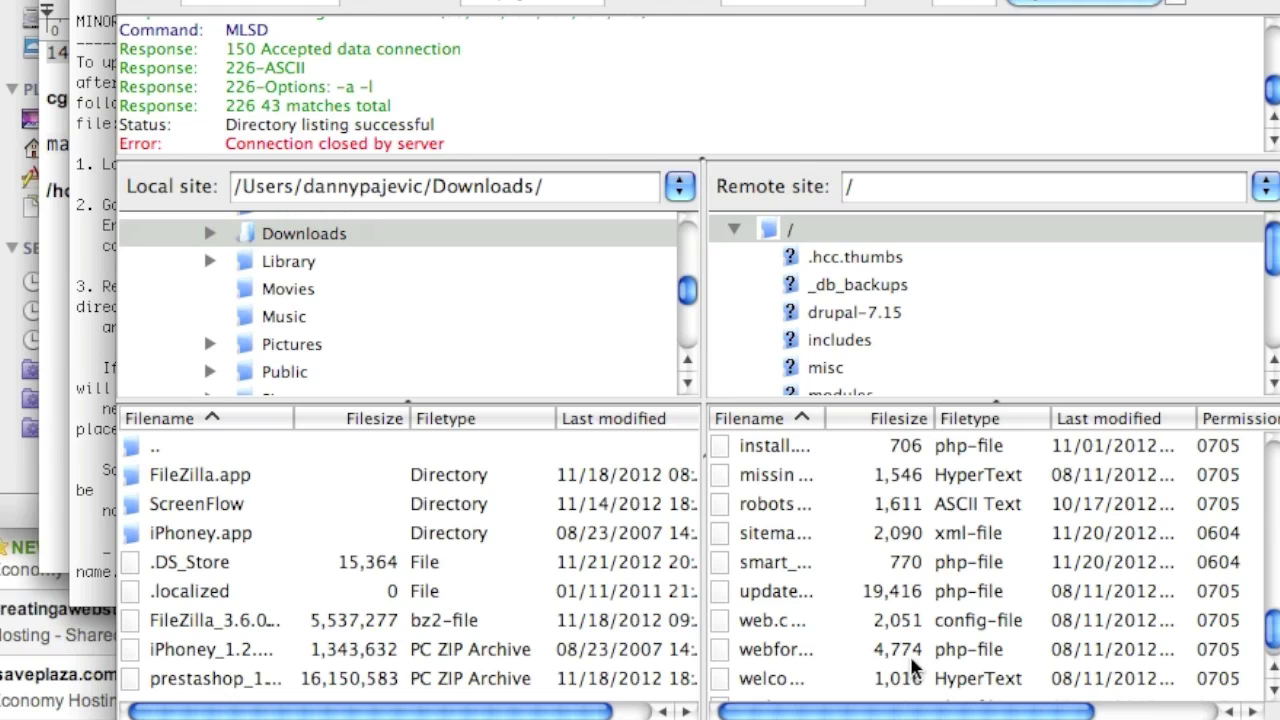
Add .htaccess and robots.txt to the preserve list, each on its own line
click(95, 438)
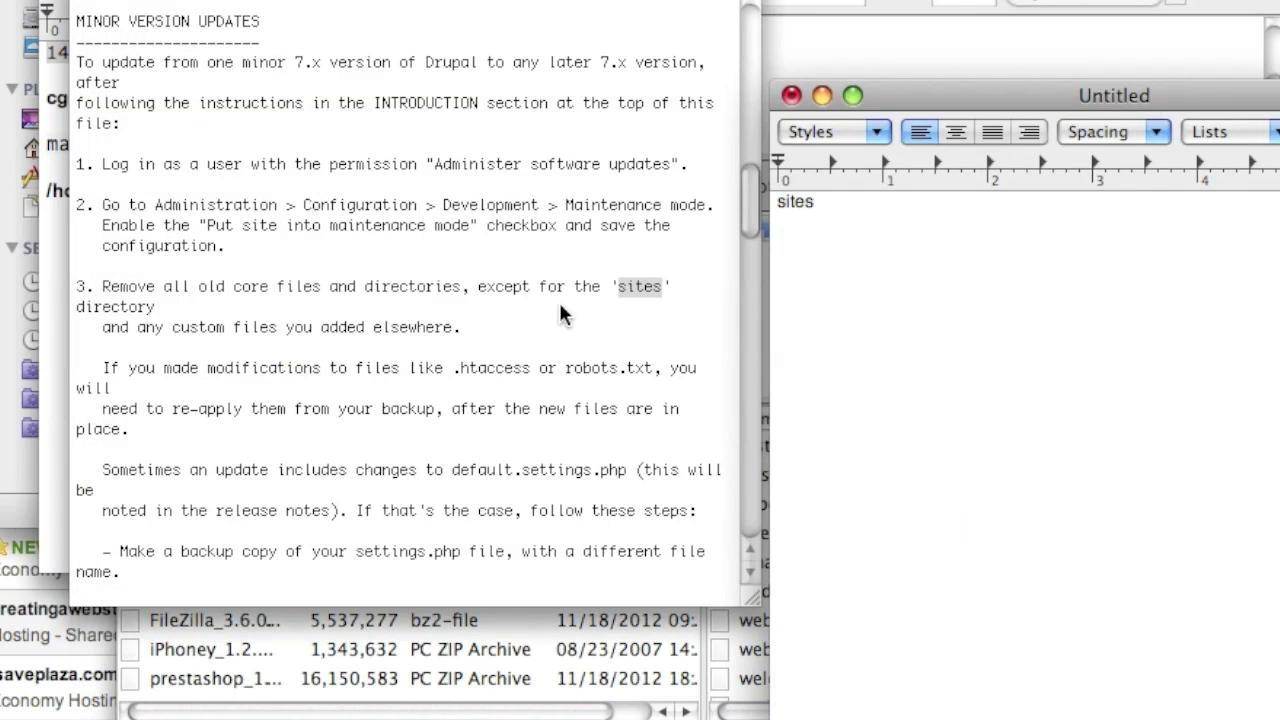
click(440, 362)
drag(453, 368, 652, 368)
click(872, 224)
key(Return)
key(super+v)
drag(852, 222, 874, 226)
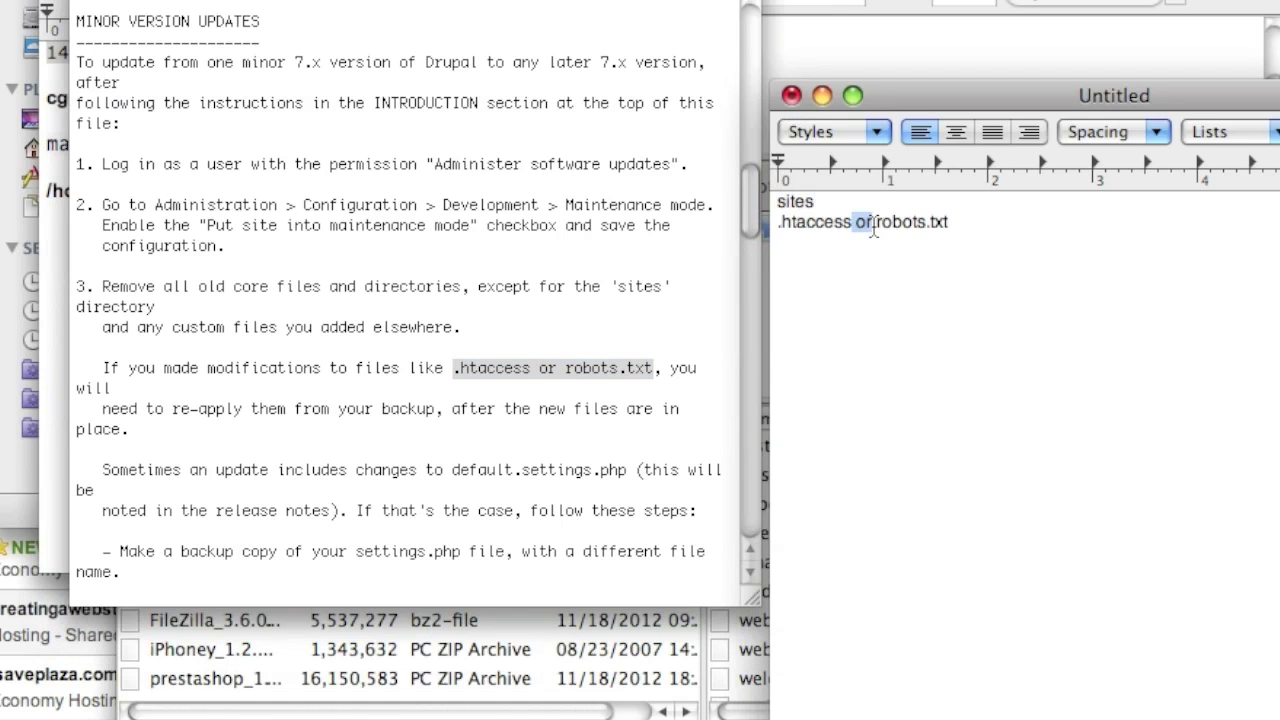
key(Return)
Copy settings.php from the upgrade instructions onto a new line below robots.txt
click(600, 450)
scroll(619, 466, down, 1)
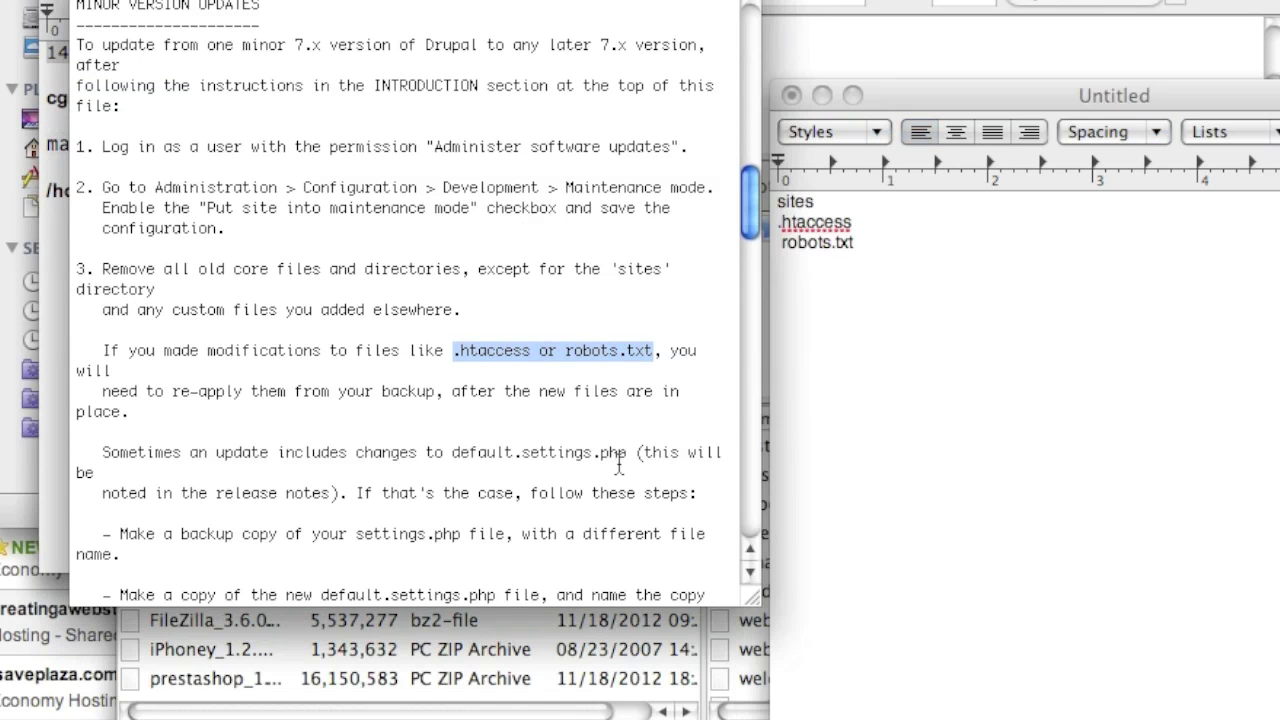
scroll(619, 466, down, 1)
scroll(588, 469, down, 1)
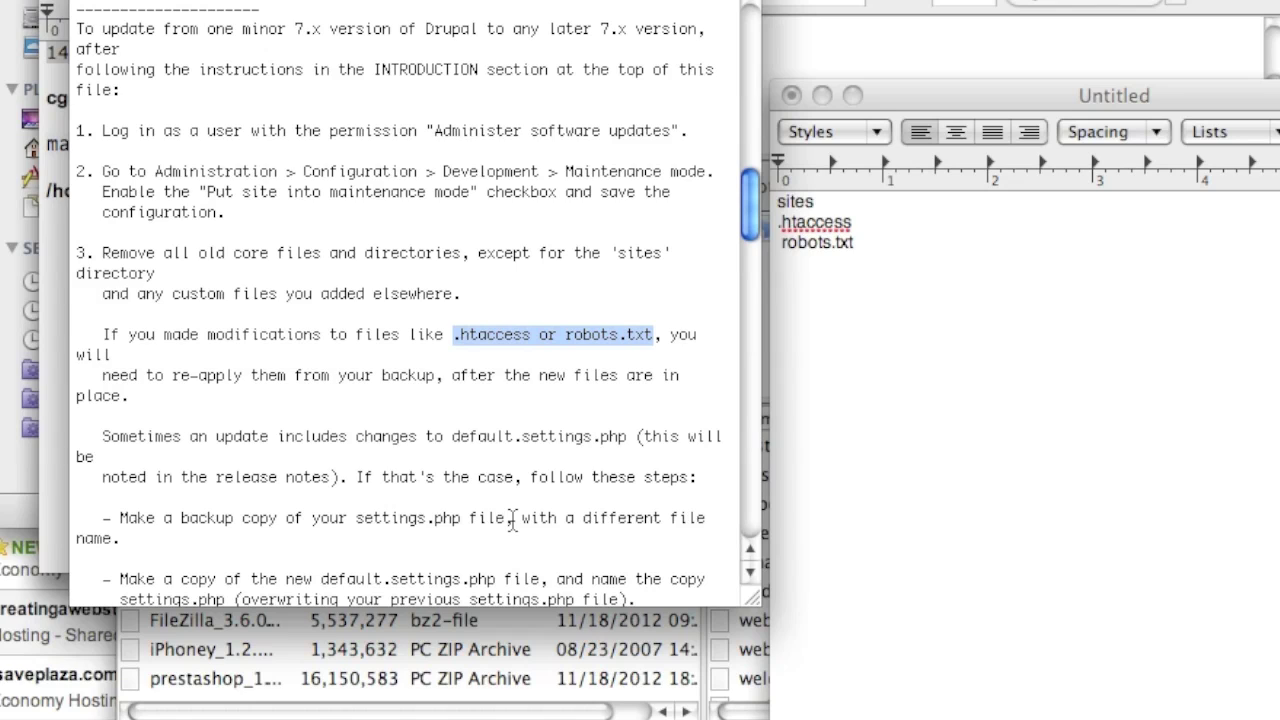
drag(465, 519, 357, 521)
key(super+c)
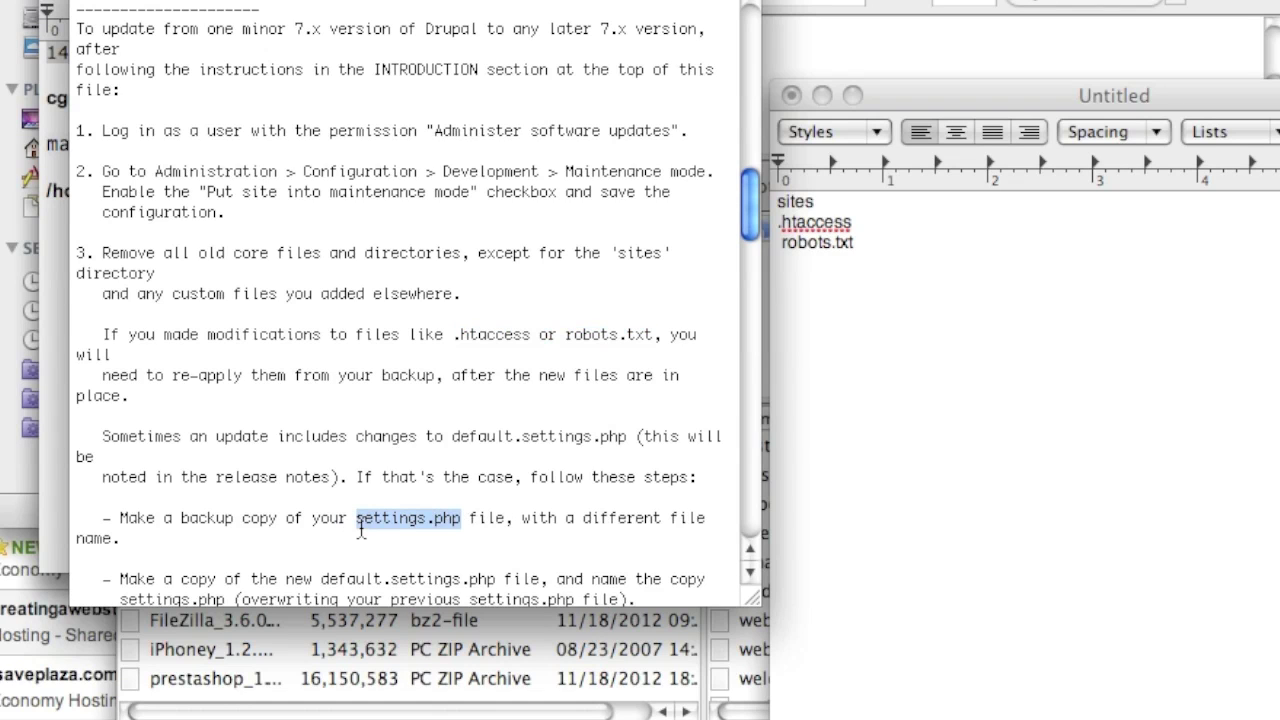
click(888, 263)
click(891, 250)
key(Return)
key(super+v)
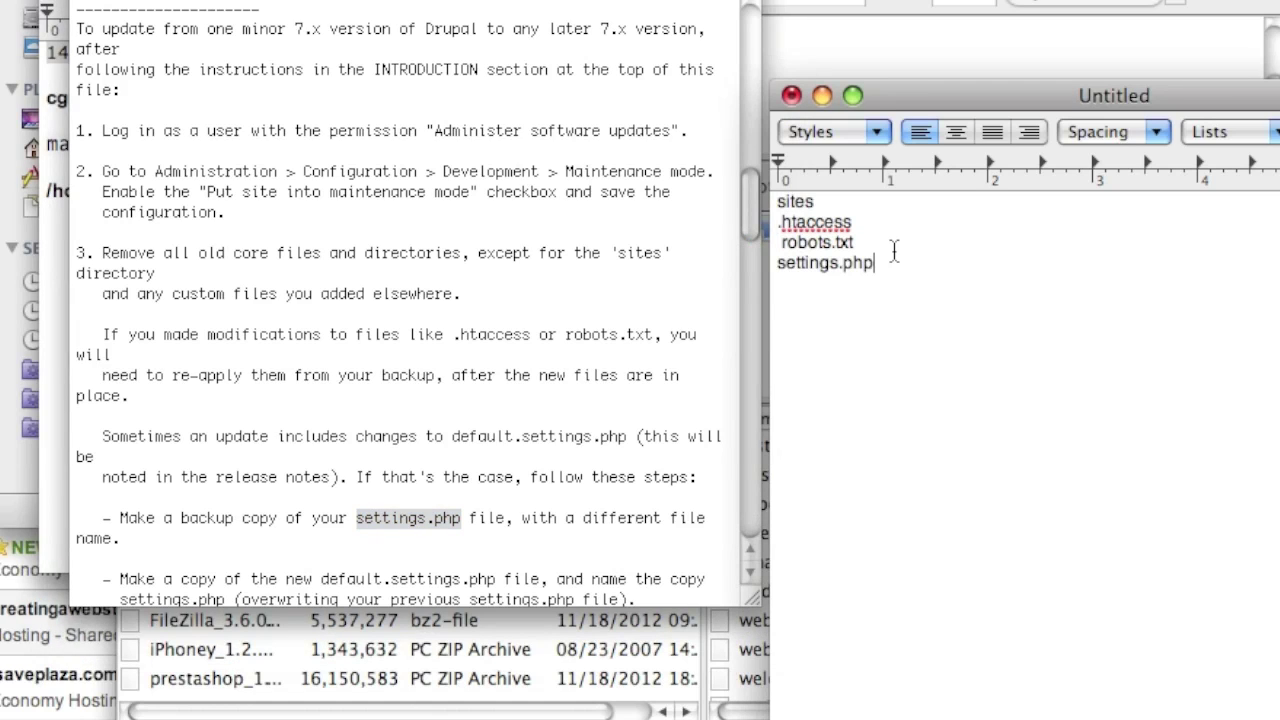
Read further down the upgrade instructions, then return to the preserve list
click(604, 356)
scroll(716, 413, down, 5)
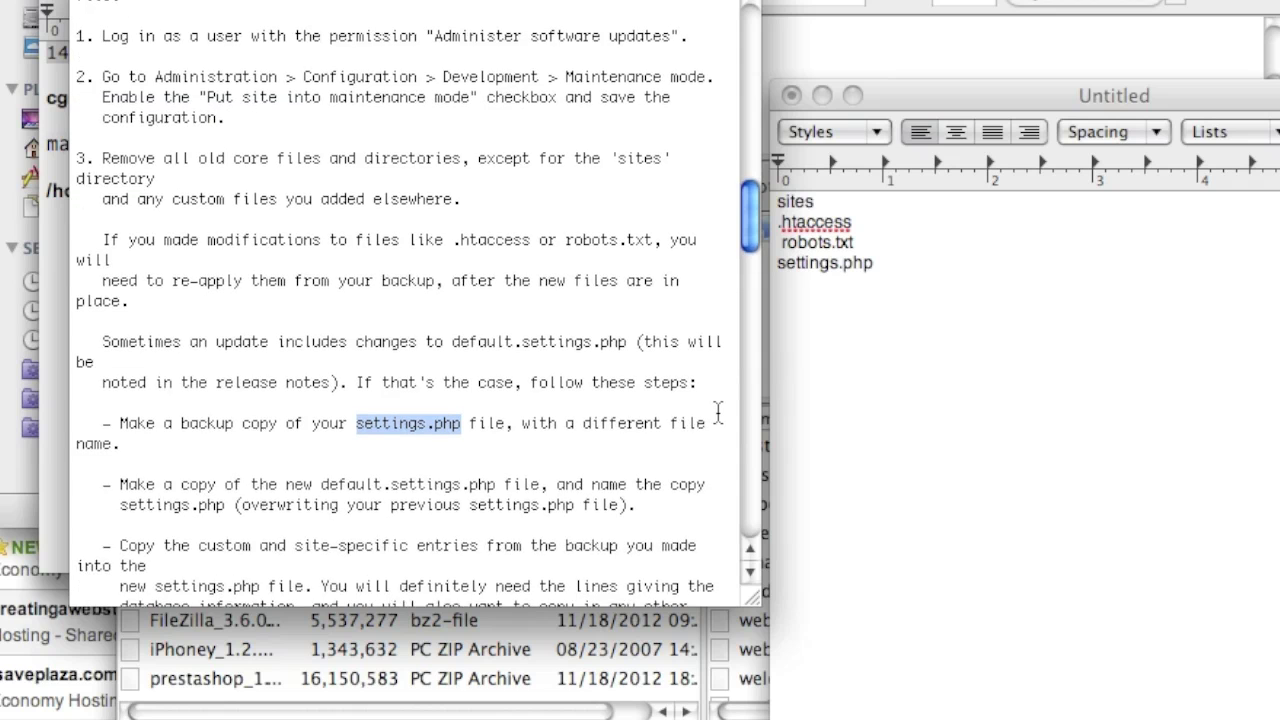
scroll(717, 413, down, 7)
scroll(717, 413, down, 3)
scroll(718, 413, down, 5)
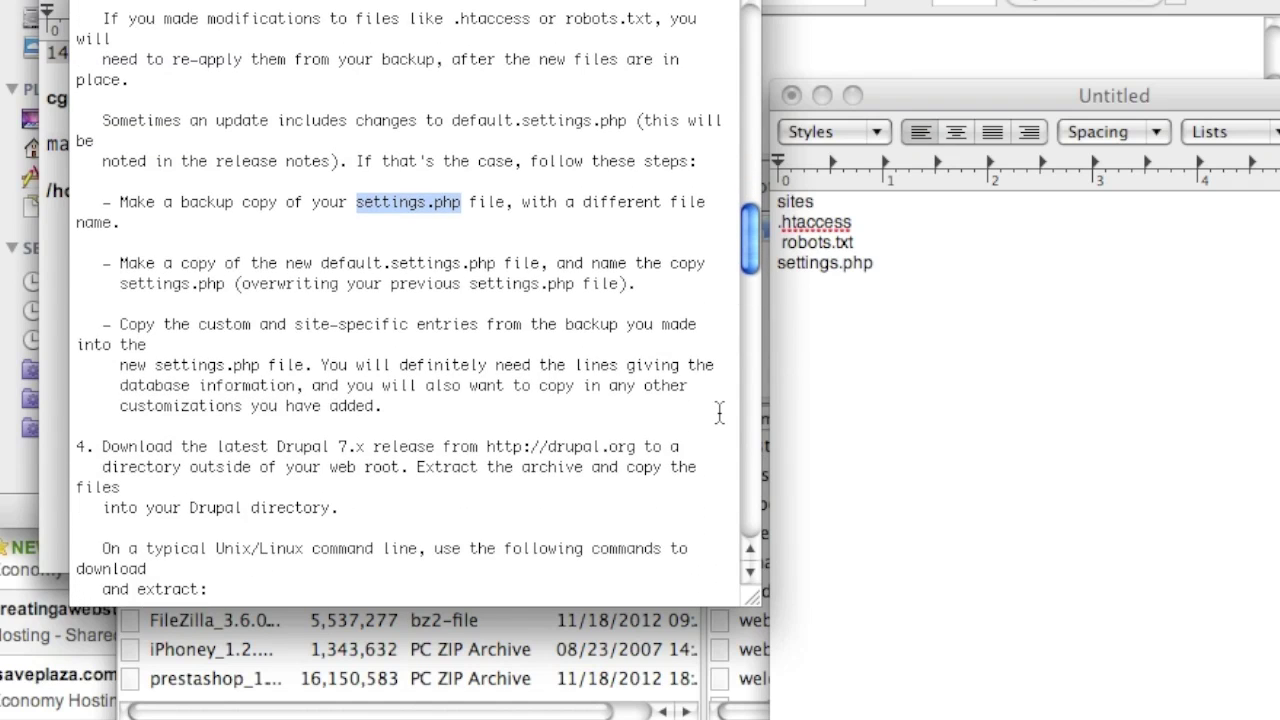
scroll(718, 413, down, 15)
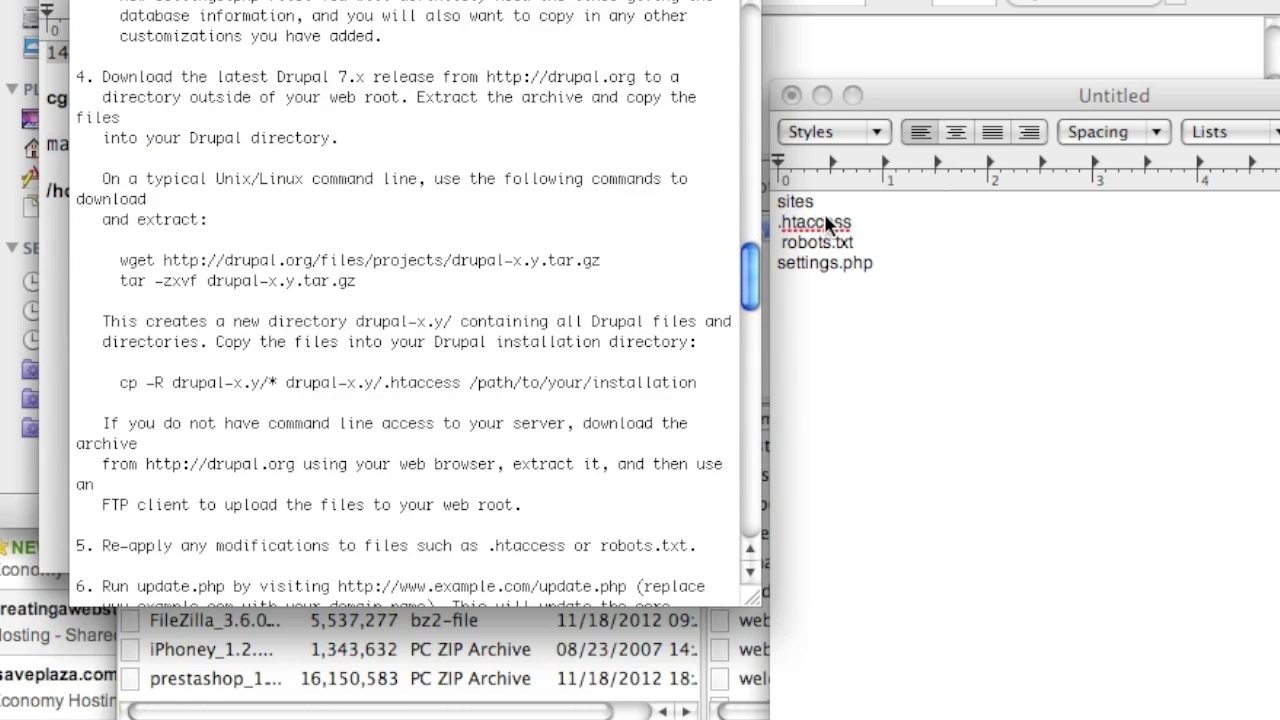
click(782, 218)
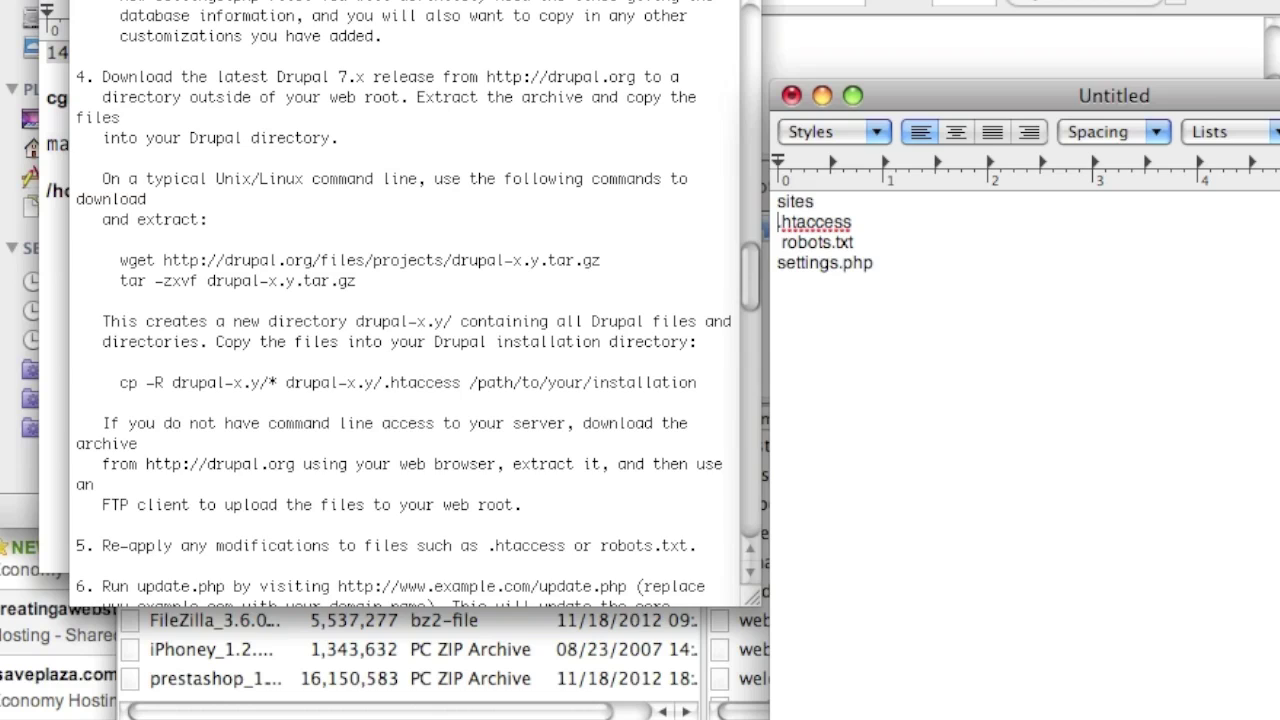
Download the remote sites folder from the server to the local Downloads folder
click(871, 34)
scroll(963, 371, down, 3)
scroll(914, 371, down, 2)
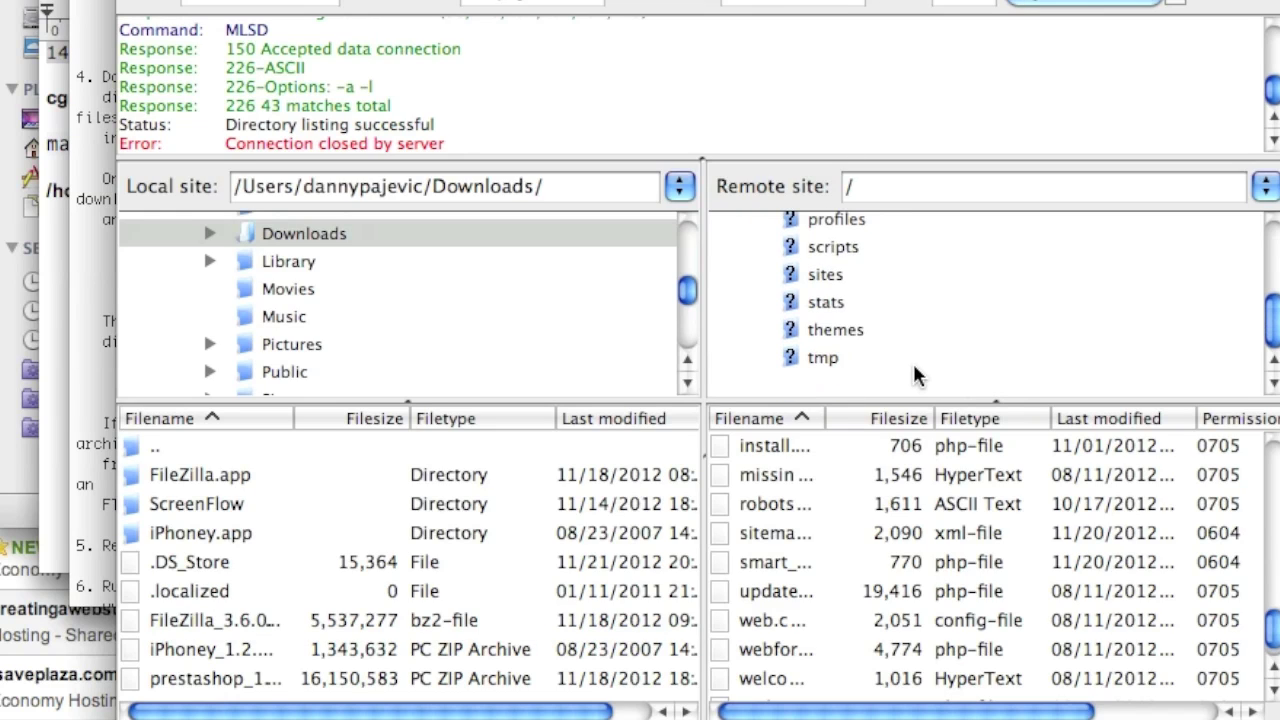
scroll(888, 531, down, 1)
key(Home)
scroll(870, 510, down, 2)
double_click(740, 595)
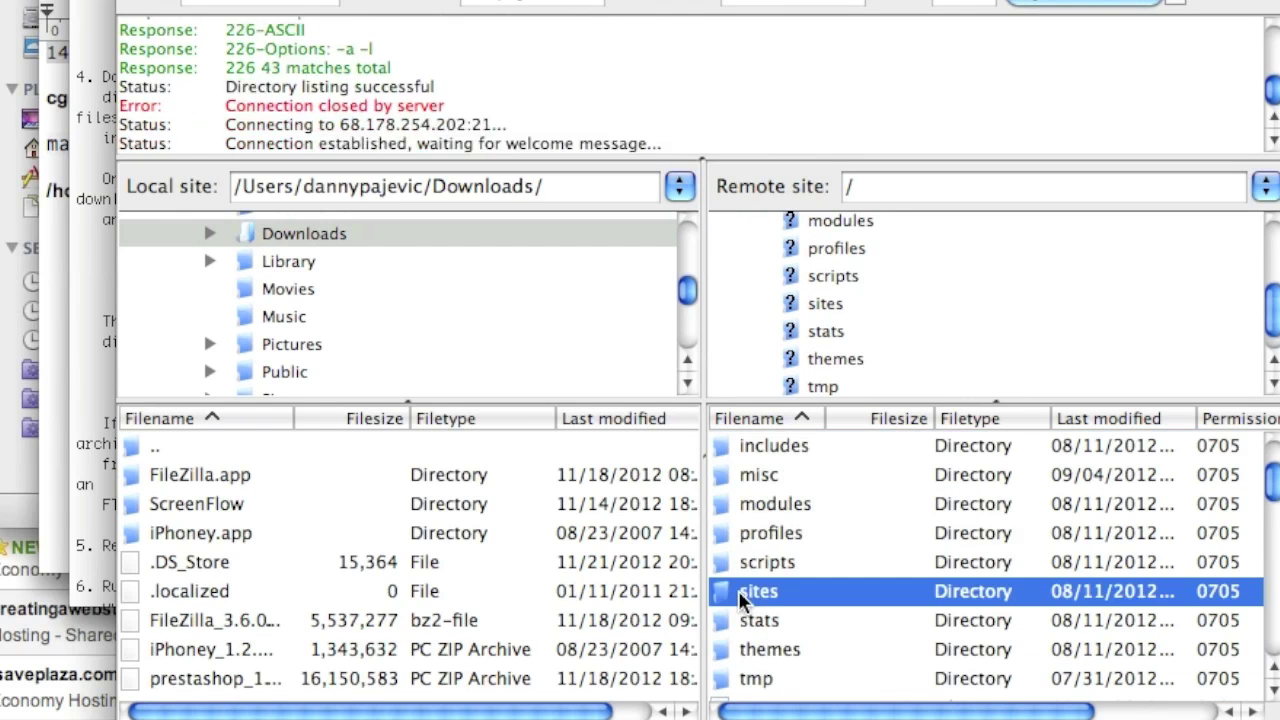
right_click(808, 303)
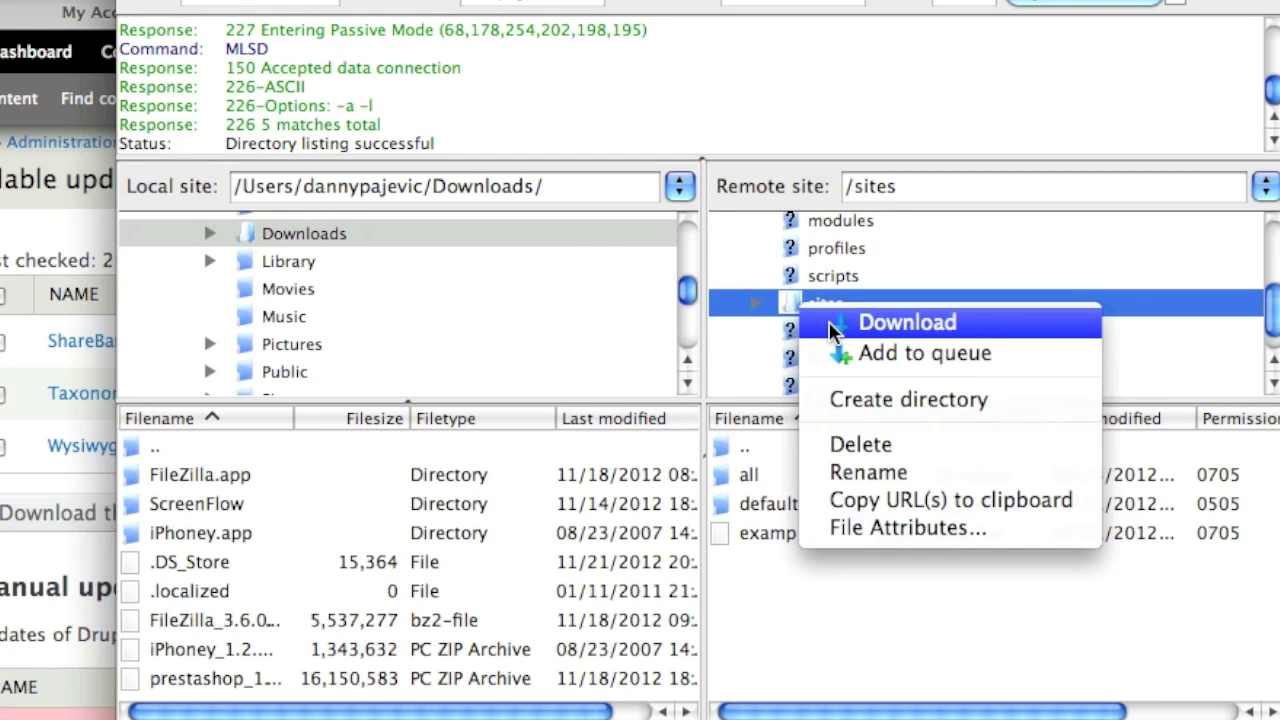
click(833, 324)
Expand the transferred folder tree with arrow keys, then check the preserve list
key(Right)
key(Right)
key(Right)
key(Right)
key(Right)
key(Right)
key(Right)
key(Right)
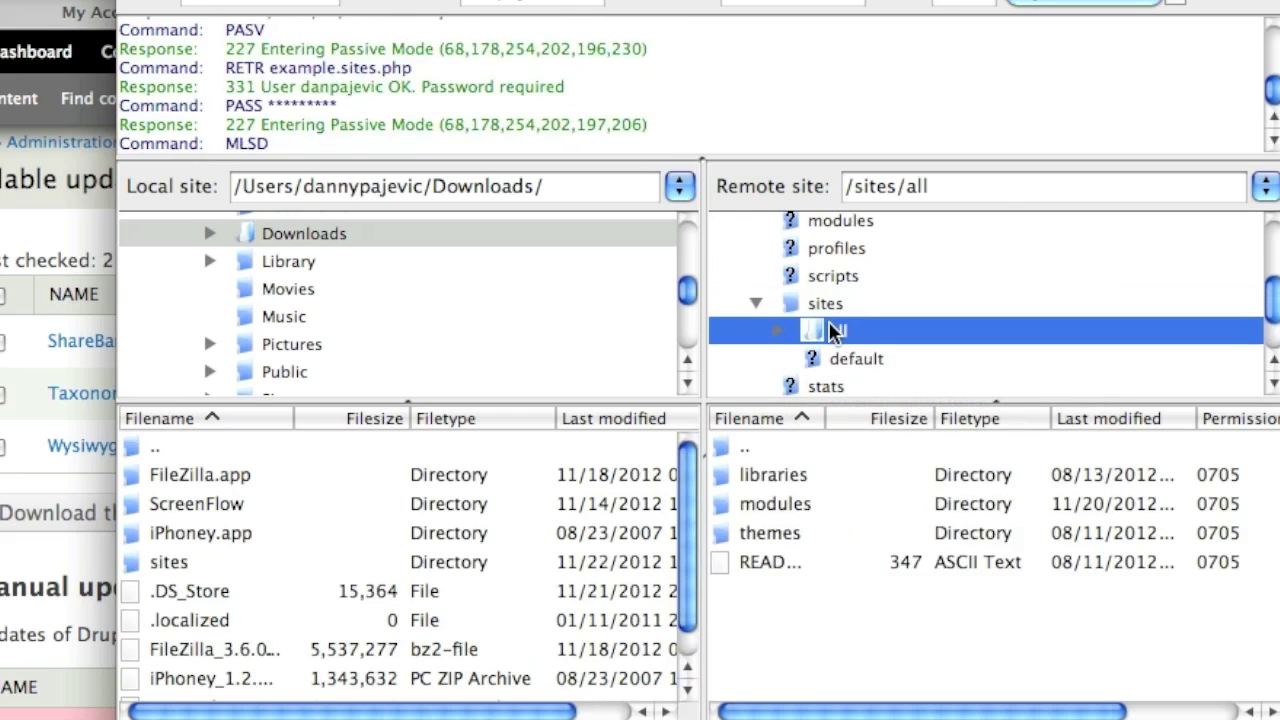
key(Right)
key(Right)
key(Right)
key(Right)
key(Right)
key(Right)
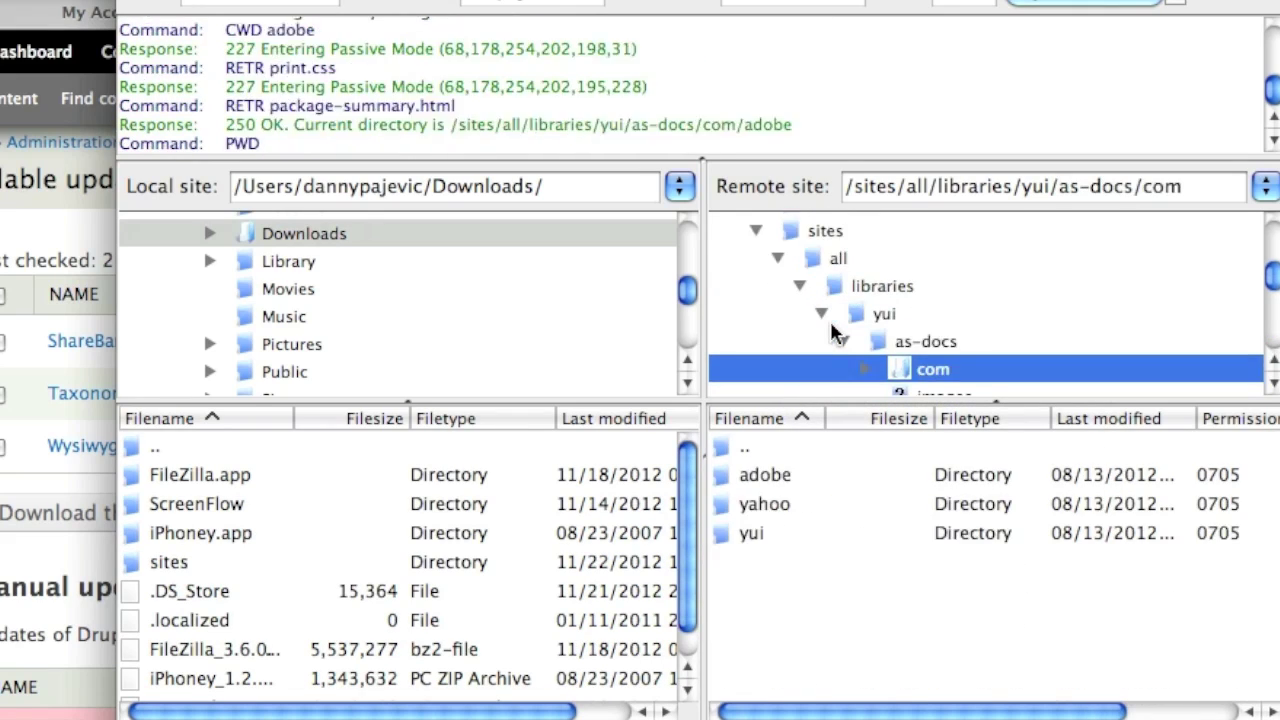
key(Down)
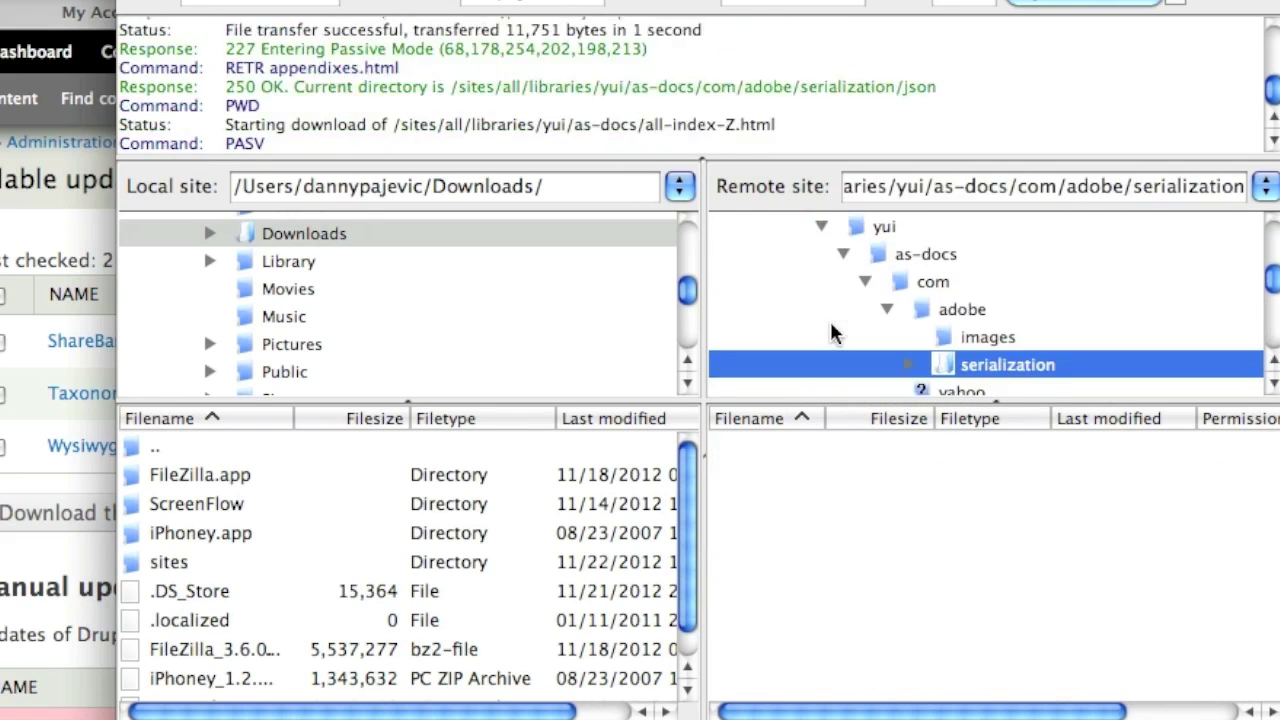
key(Right)
key(Right)
key(Down)
key(Right)
key(Right)
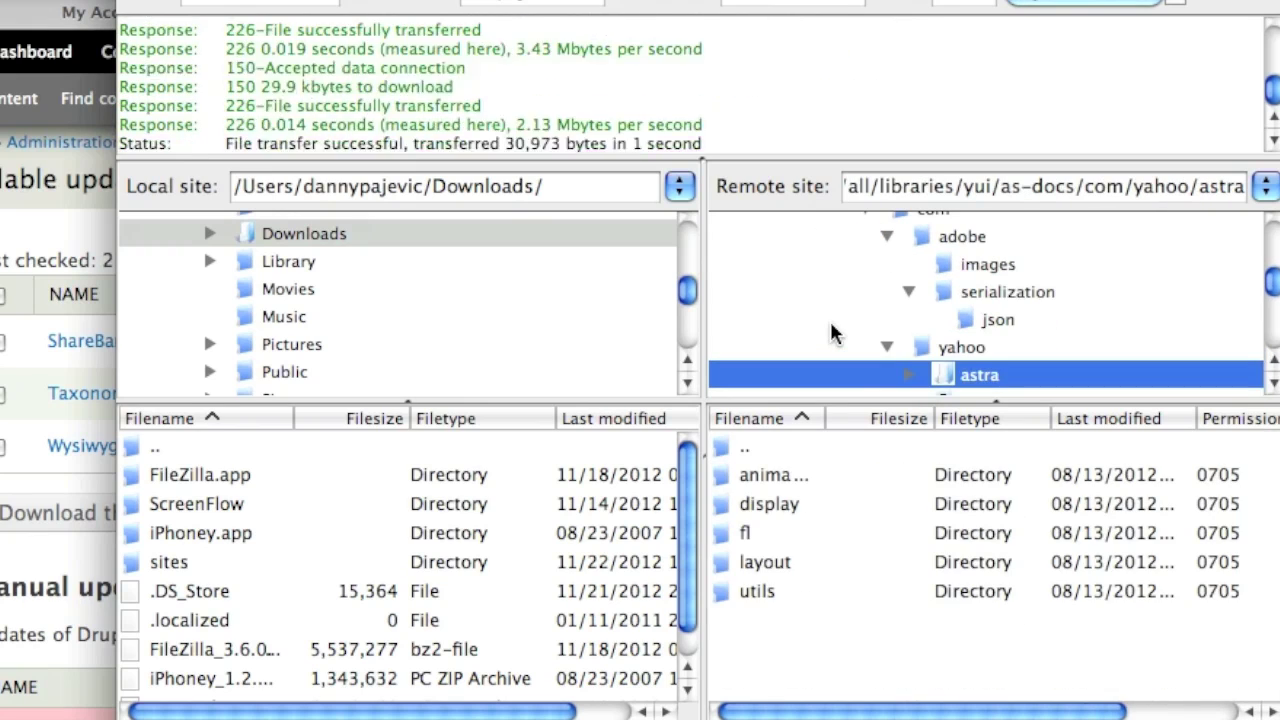
key(Right)
key(Right)
key(Down)
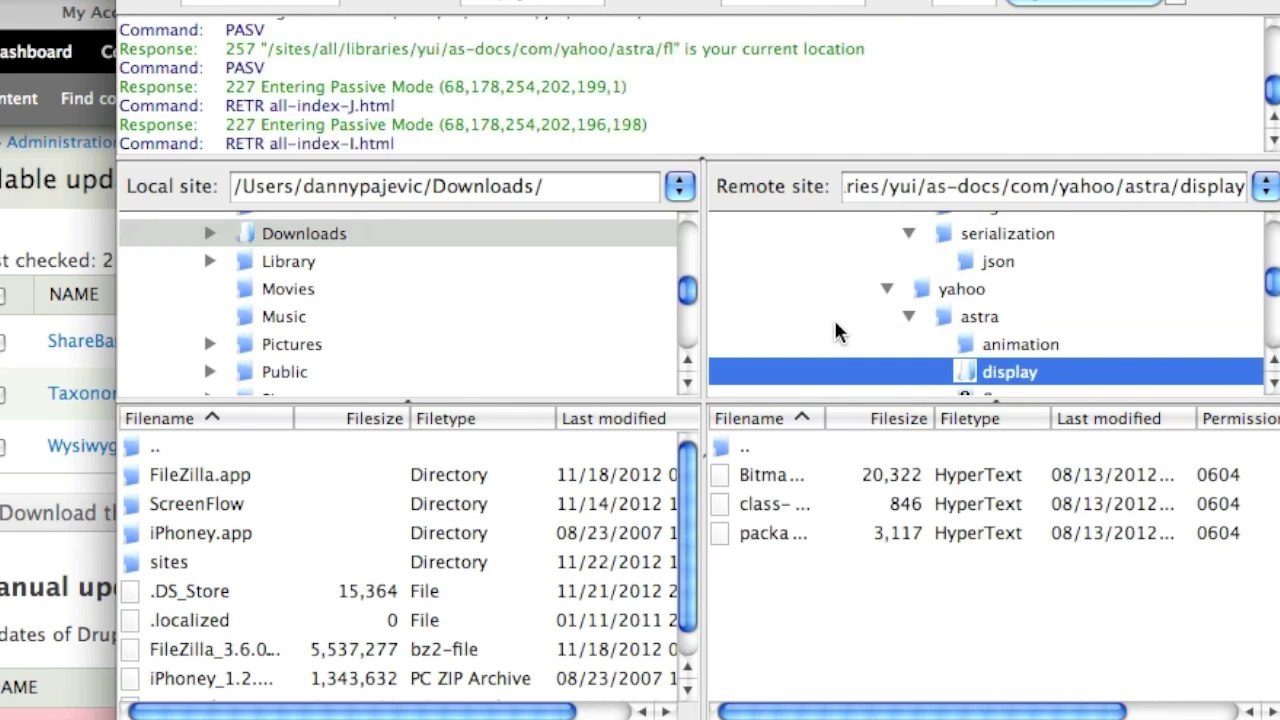
key(Down)
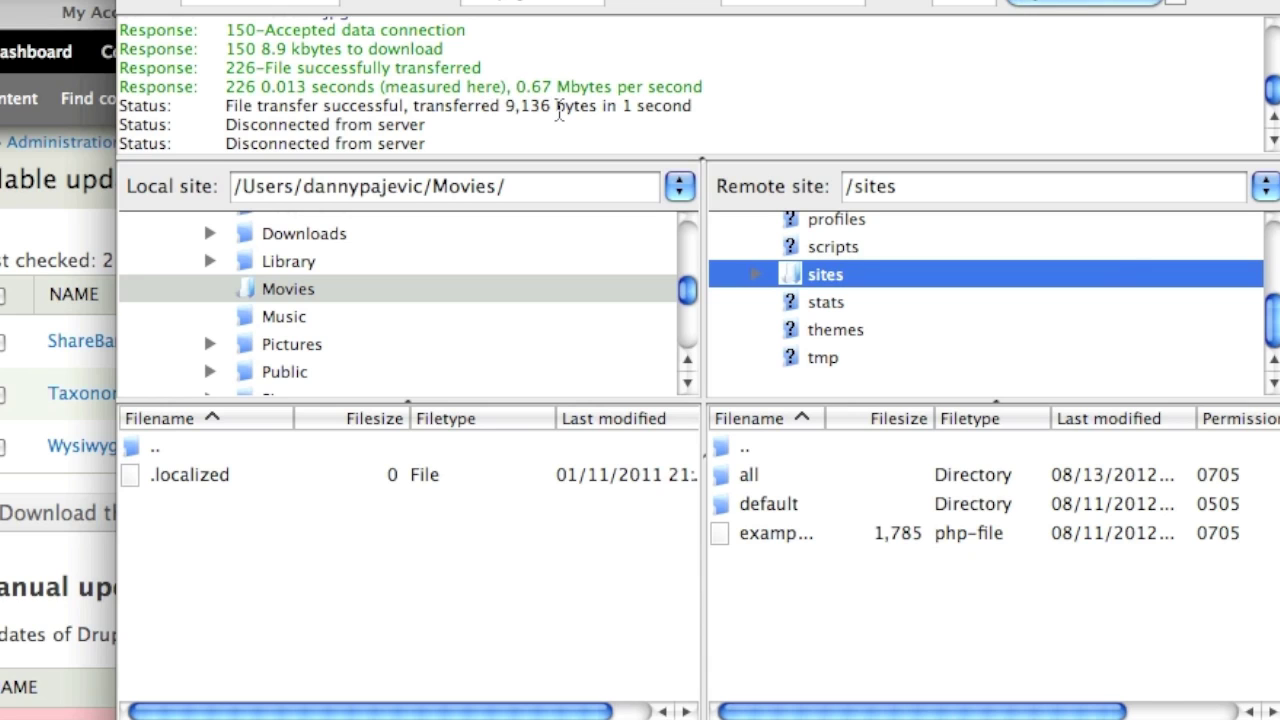
key(super+Tab)
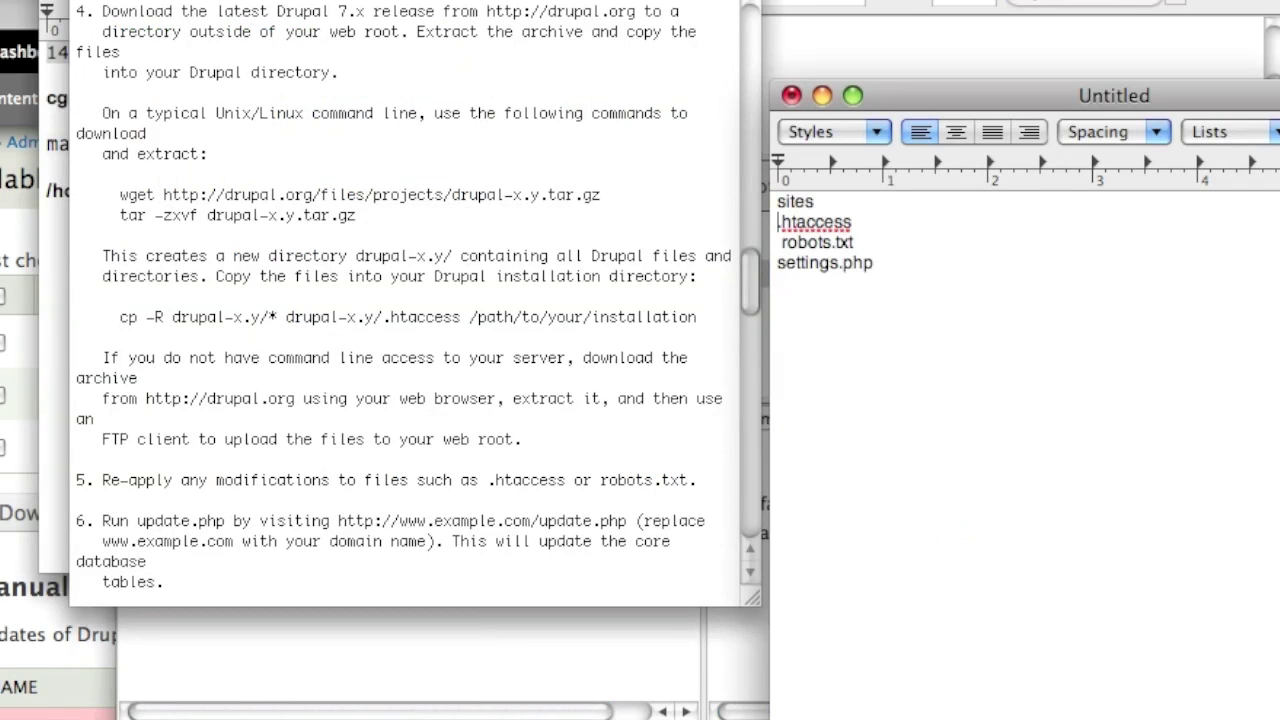
Open the server's root folder and download .htaccess to the local Movies folder
click(692, 688)
scroll(950, 340, up, 5)
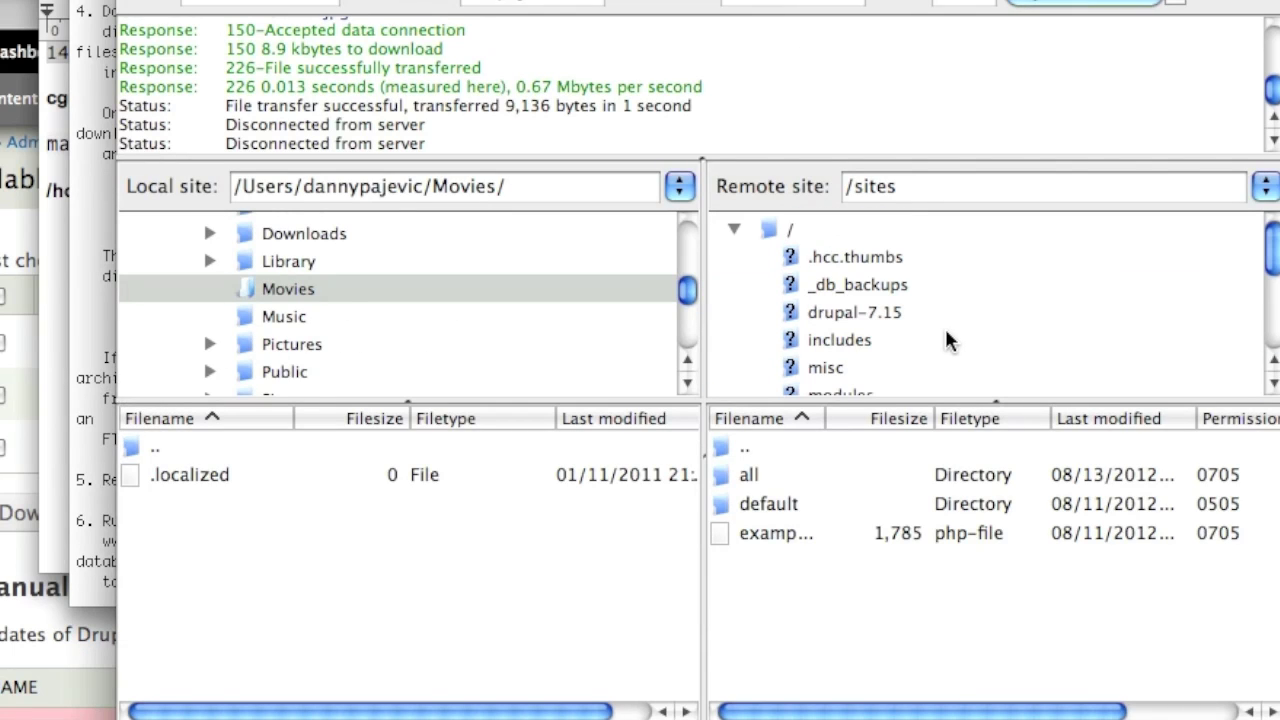
click(766, 232)
scroll(940, 515, up, 3)
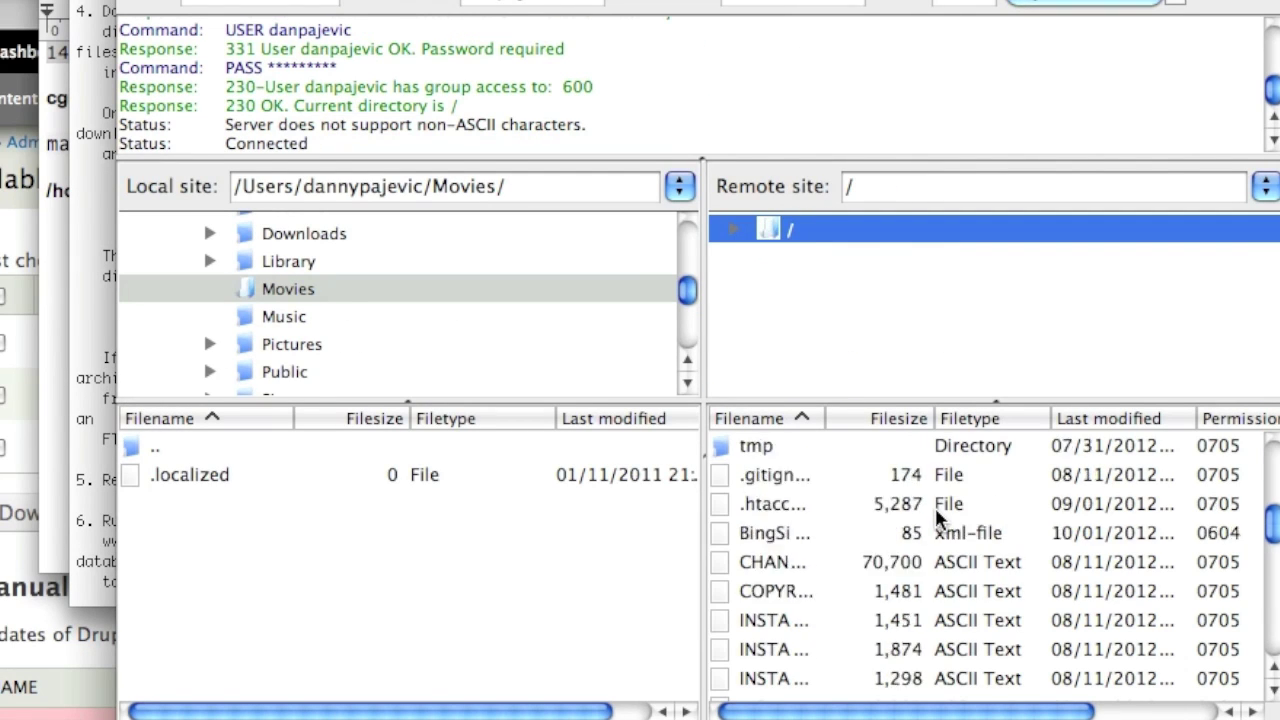
right_click(768, 566)
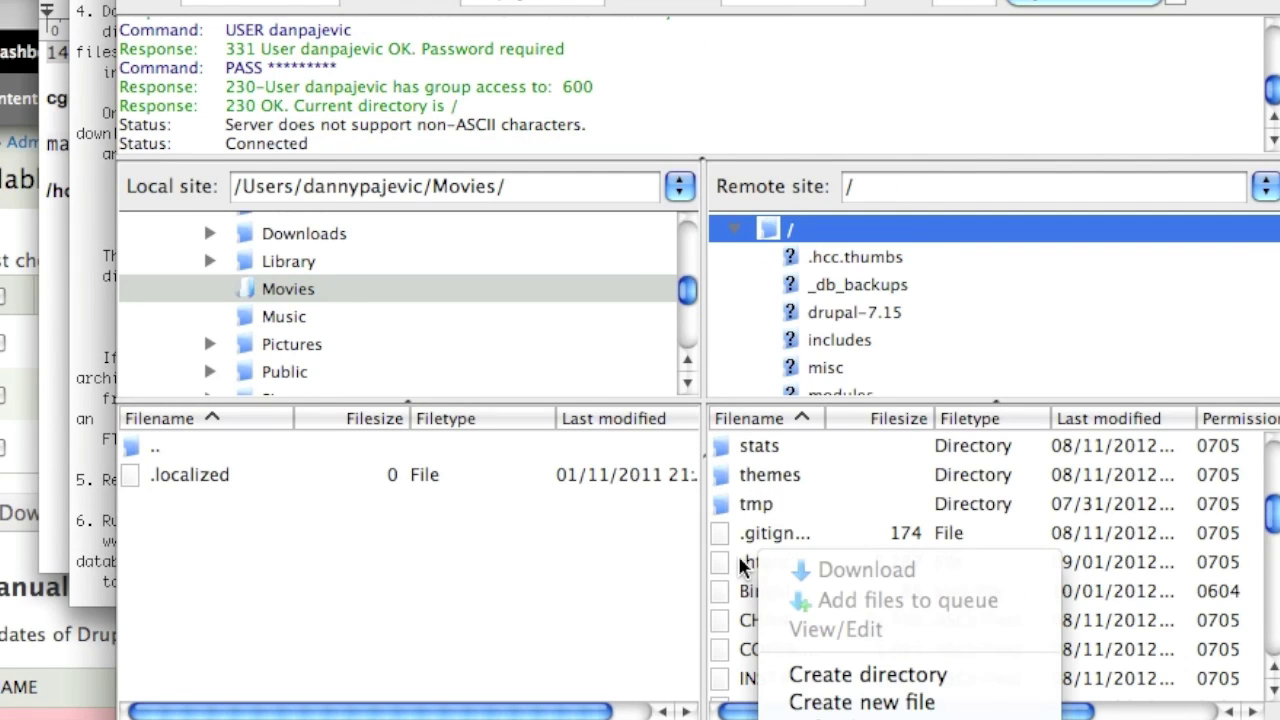
click(768, 566)
right_click(766, 564)
click(827, 573)
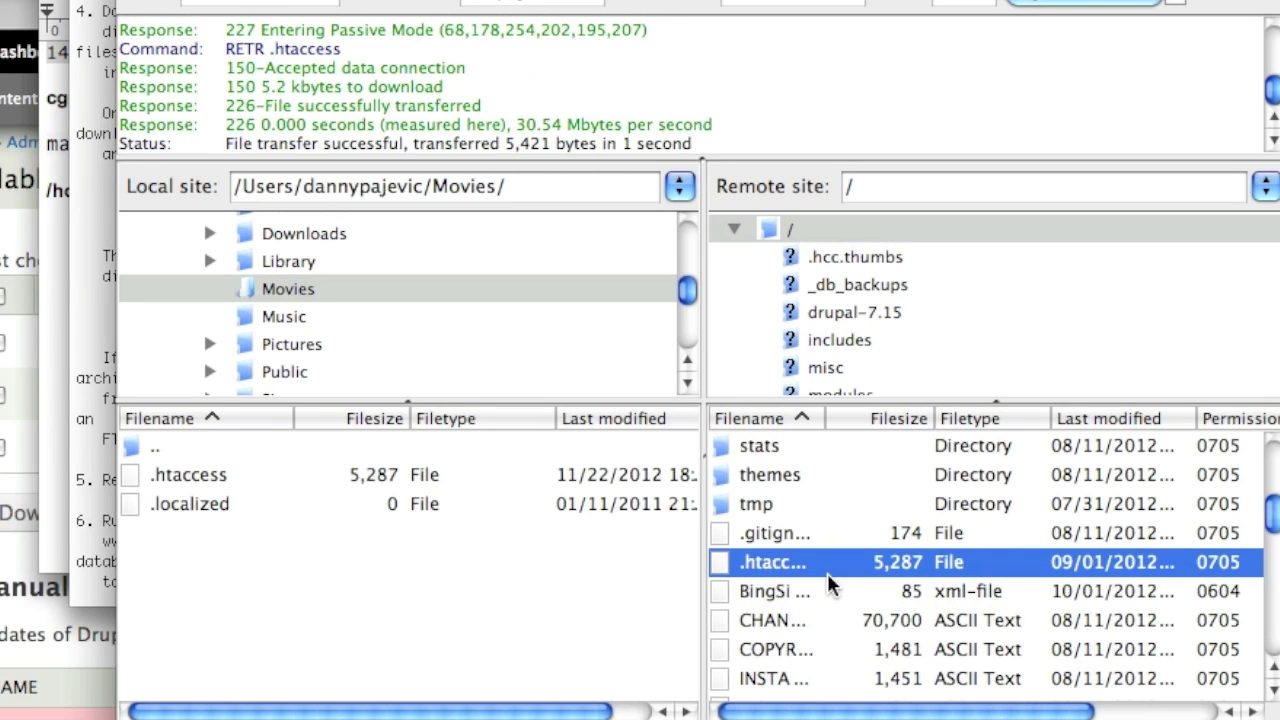
Download robots.txt from the server root to the Movies folder
scroll(911, 537, down, 4)
scroll(911, 537, down, 1)
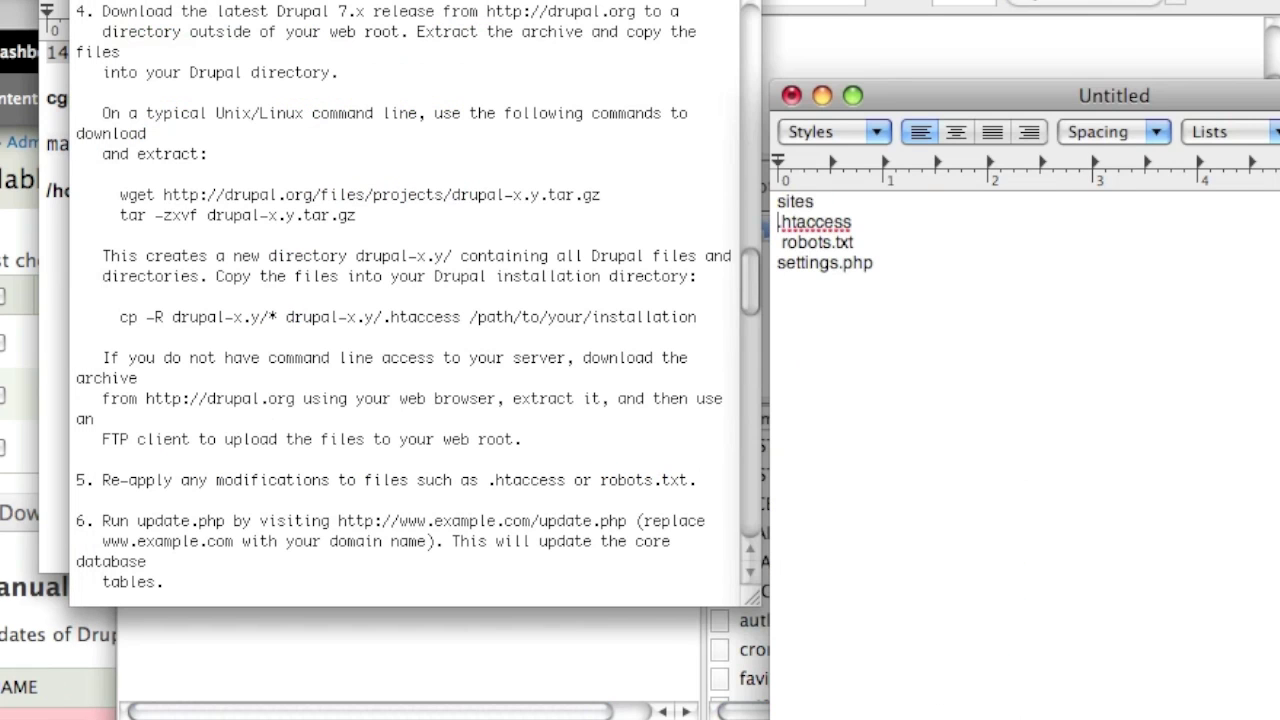
scroll(900, 622, down, 1)
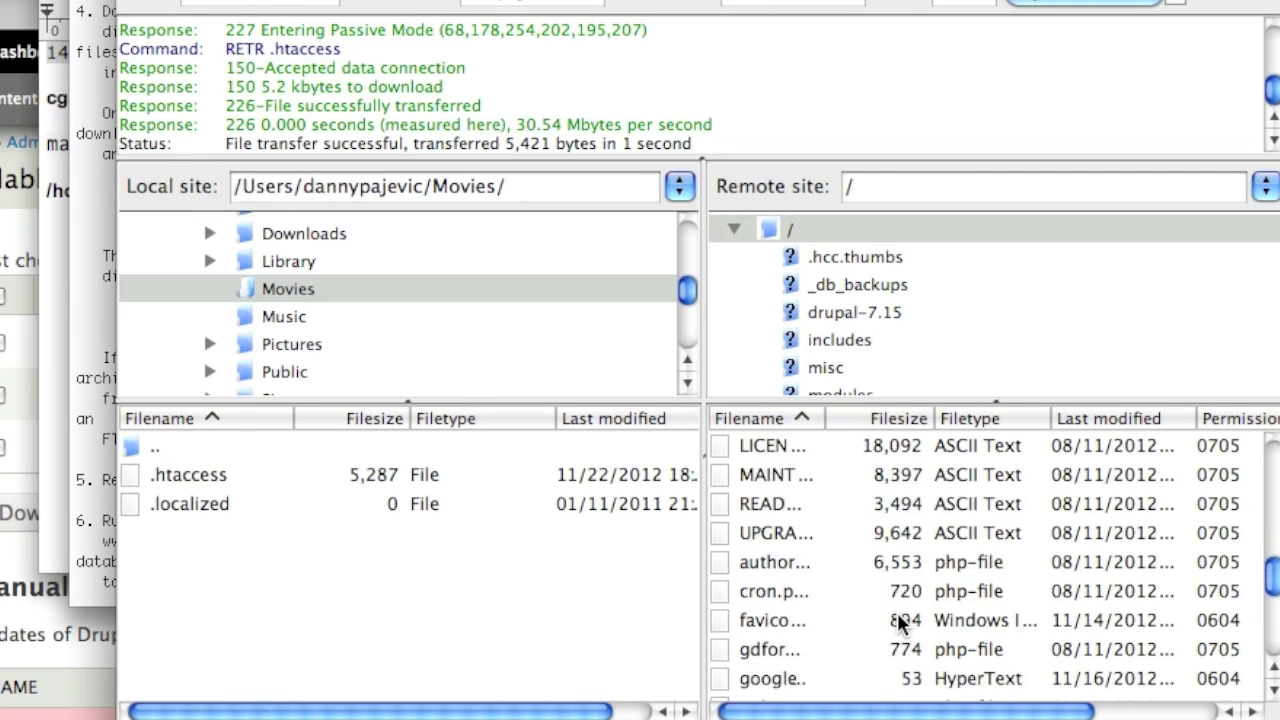
scroll(899, 621, down, 3)
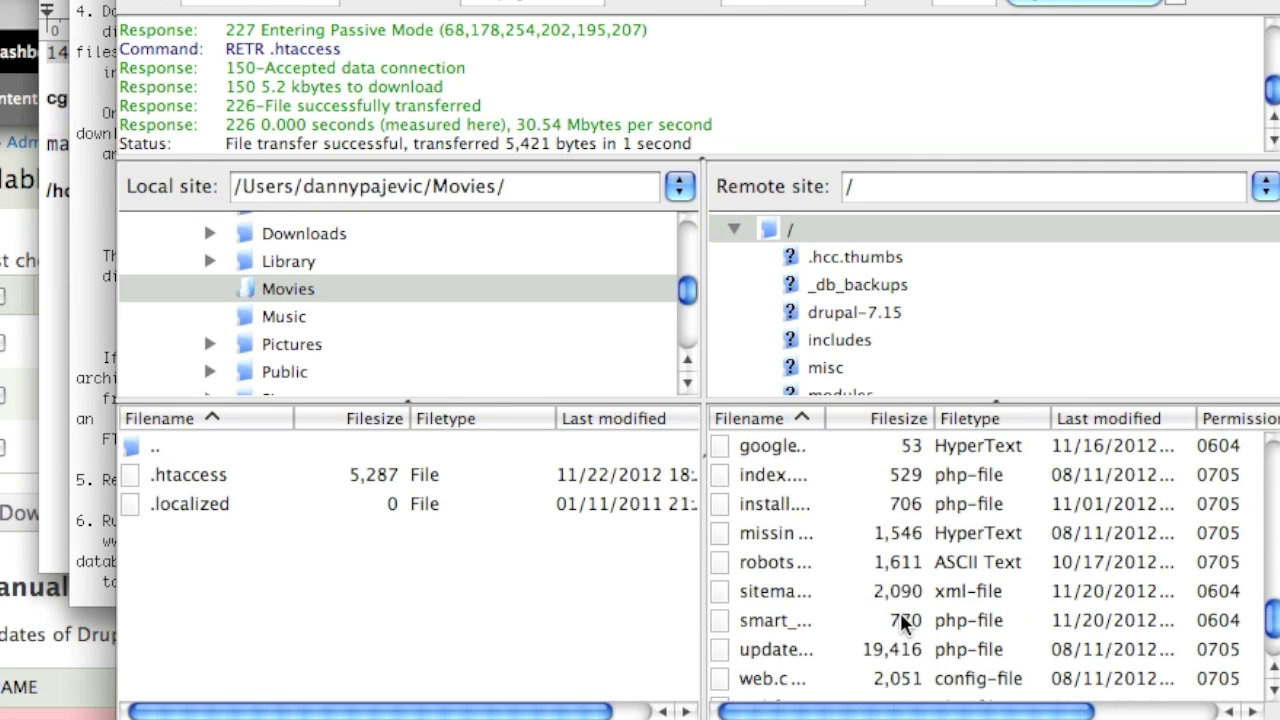
scroll(899, 621, up, 1)
scroll(899, 621, down, 1)
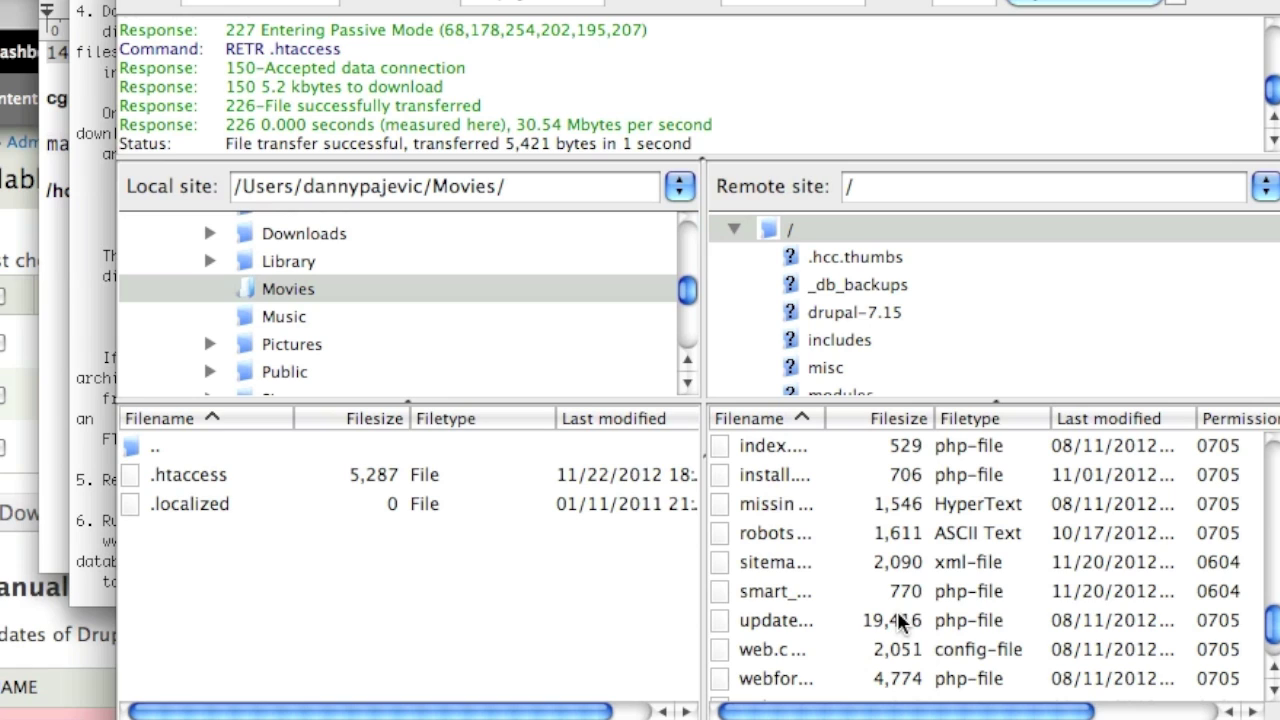
right_click(792, 530)
right_click(747, 531)
click(705, 530)
click(751, 530)
right_click(751, 531)
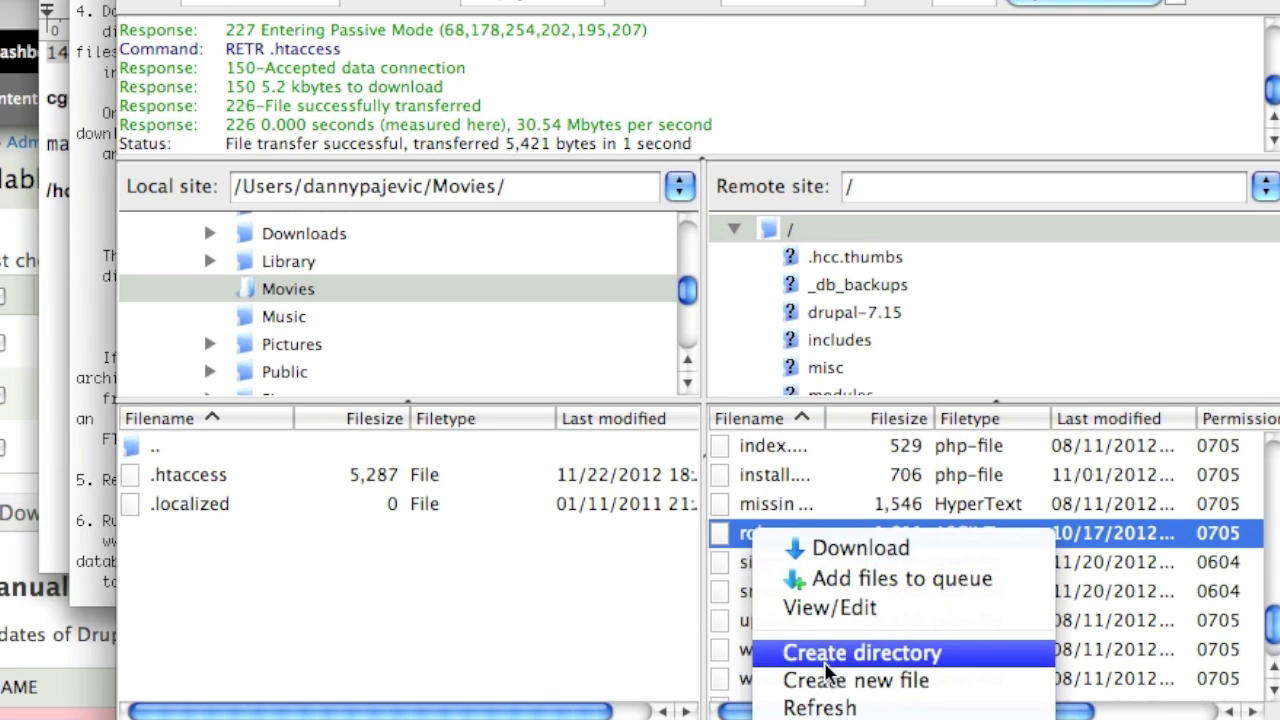
click(904, 556)
Check the preserve list, then download sitemap.xml to the Movies folder
scroll(900, 566, down, 2)
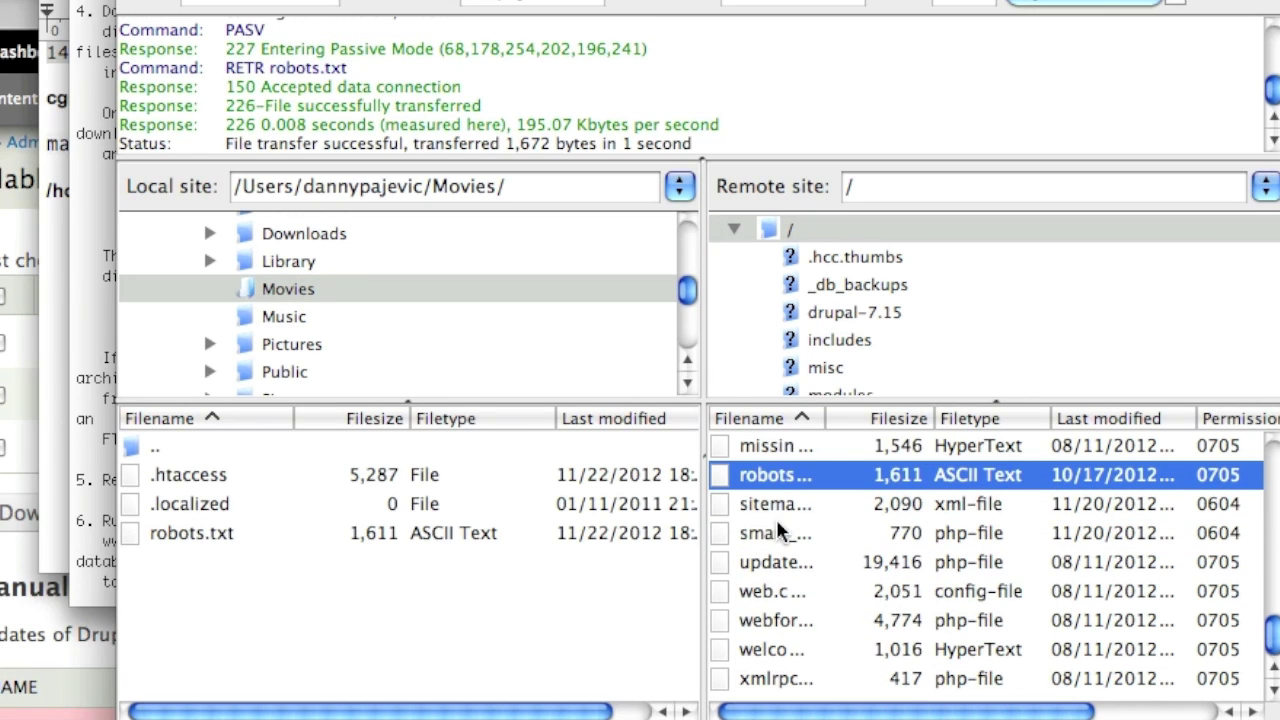
scroll(822, 562, up, 4)
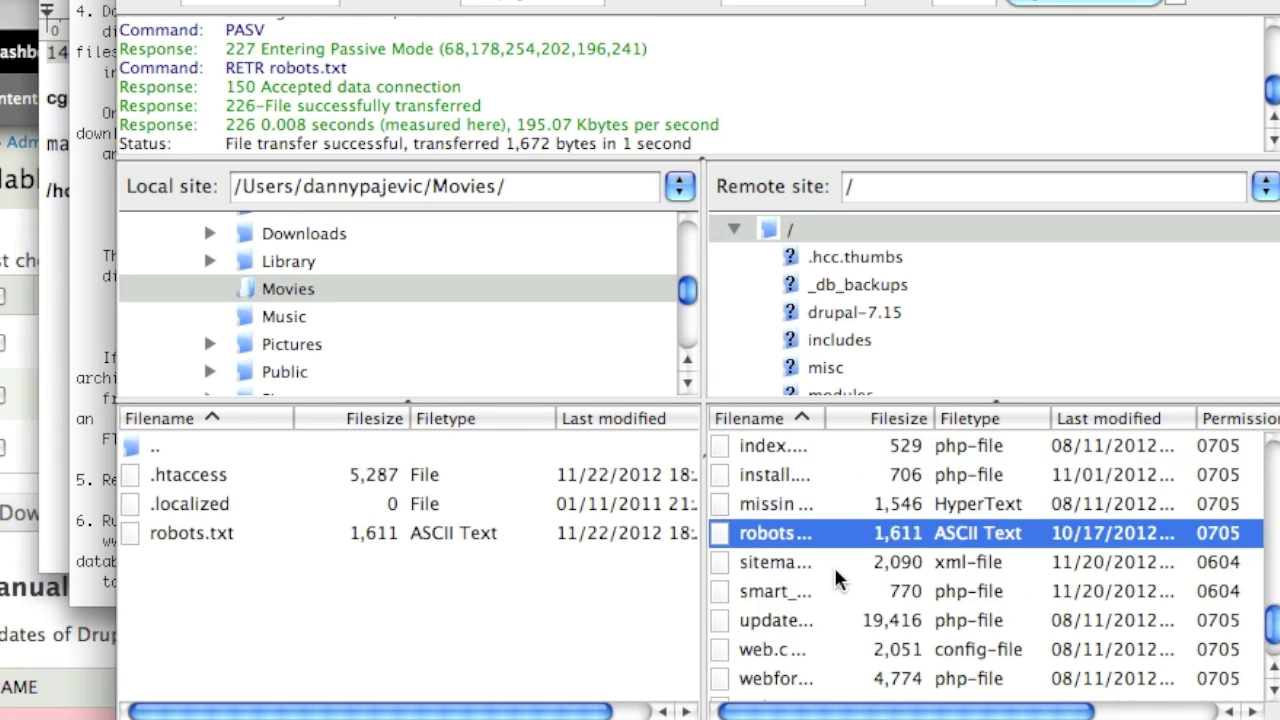
key(super+Tab)
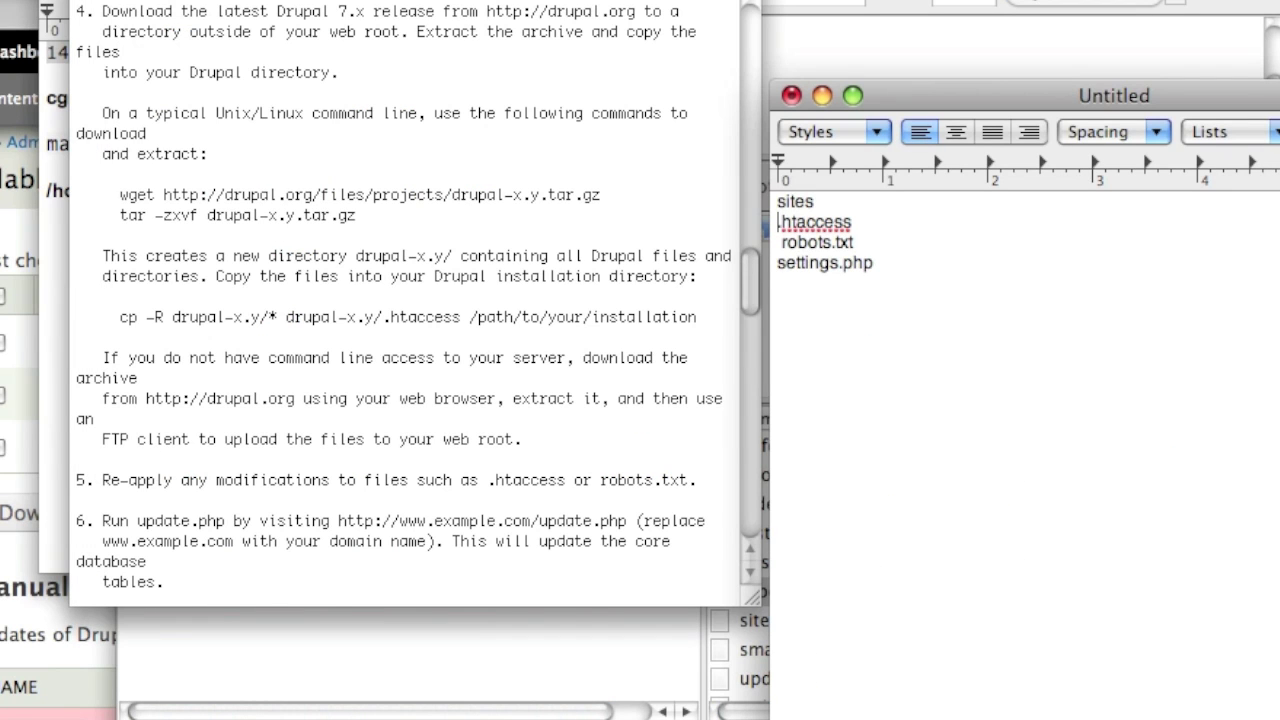
key(super+Tab)
scroll(862, 635, down, 4)
scroll(862, 635, up, 2)
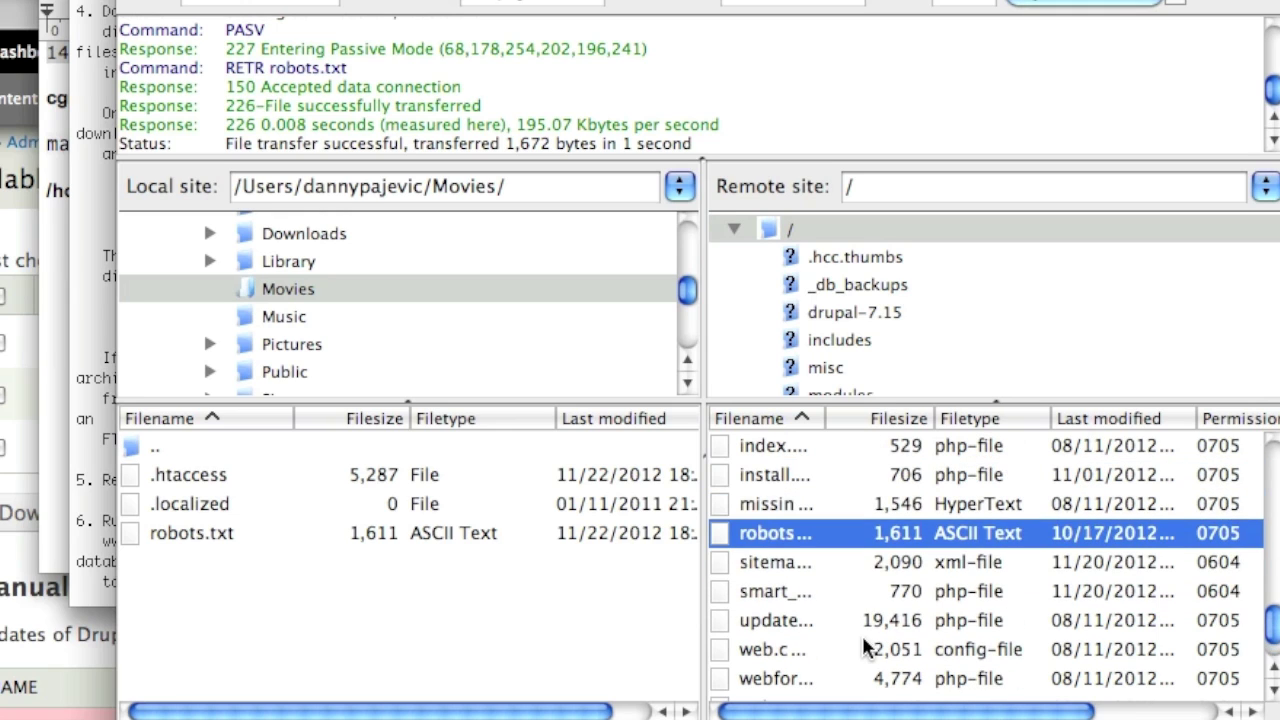
right_click(783, 566)
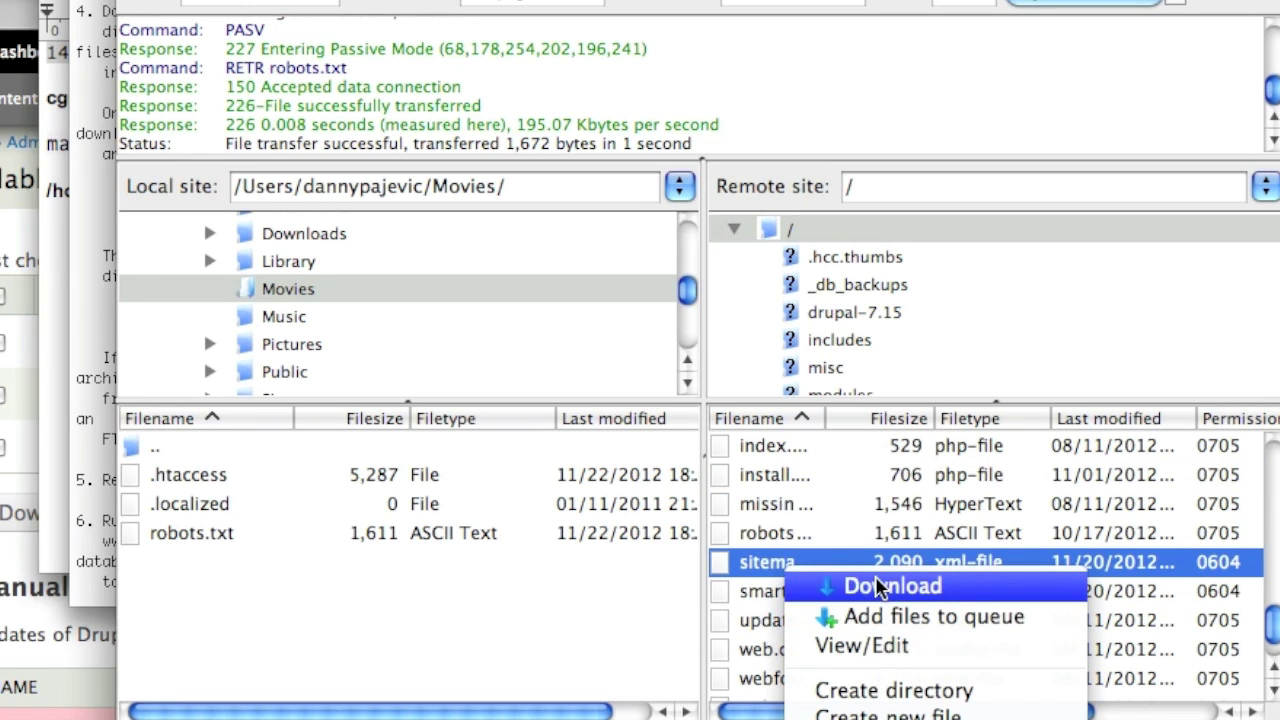
click(878, 587)
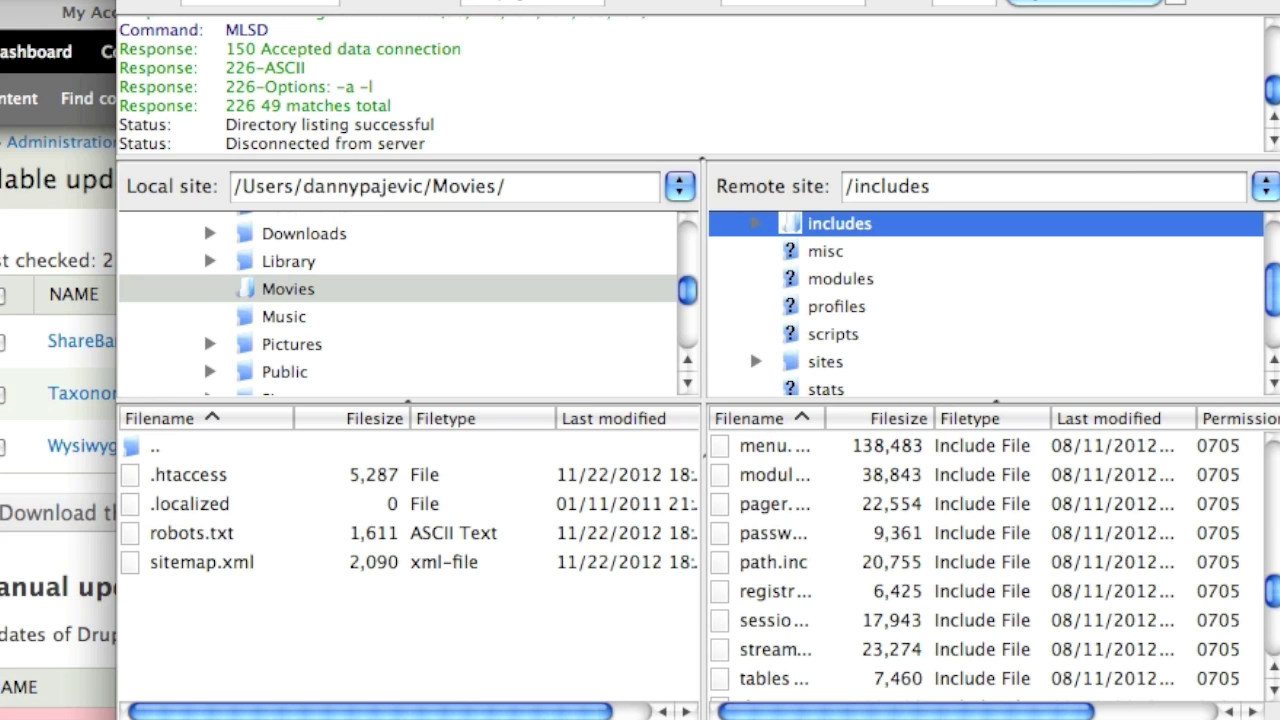
Search the UPGRADE.txt instructions for 'settings.php', then go back to FileZilla
key(super+Tab)
key(super+Tab)
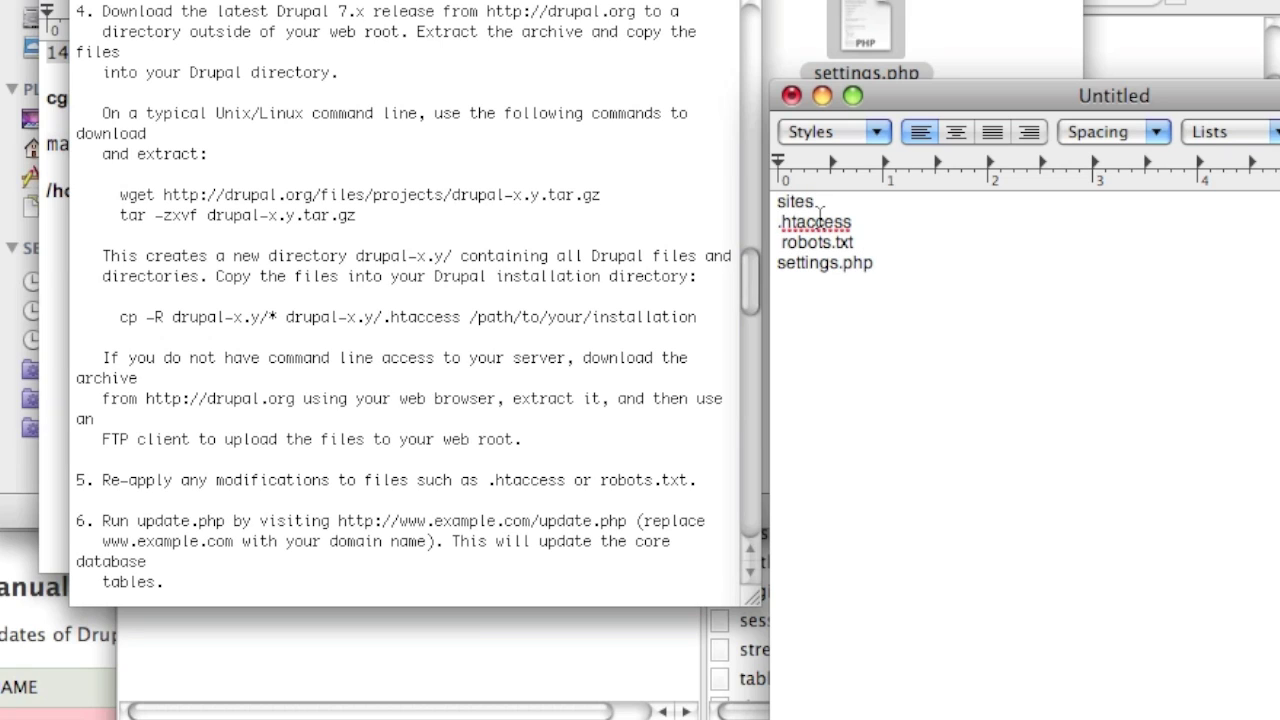
click(418, 10)
key(super+g)
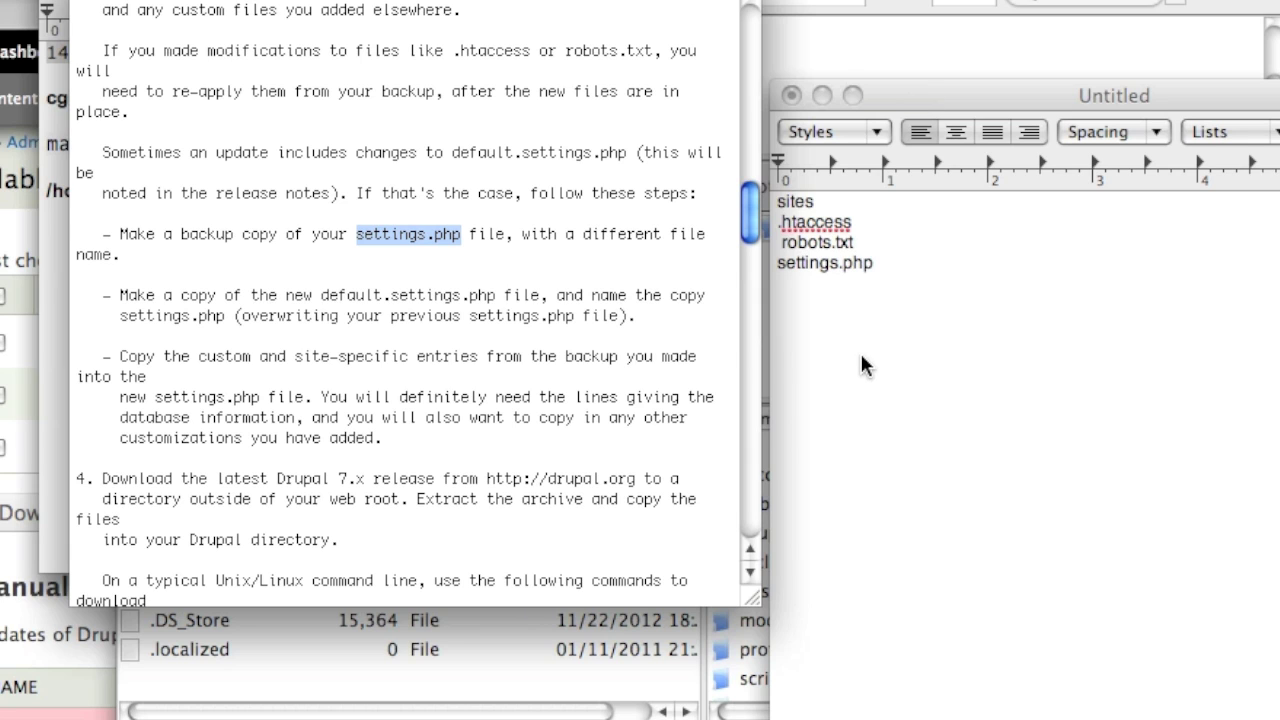
click(506, 710)
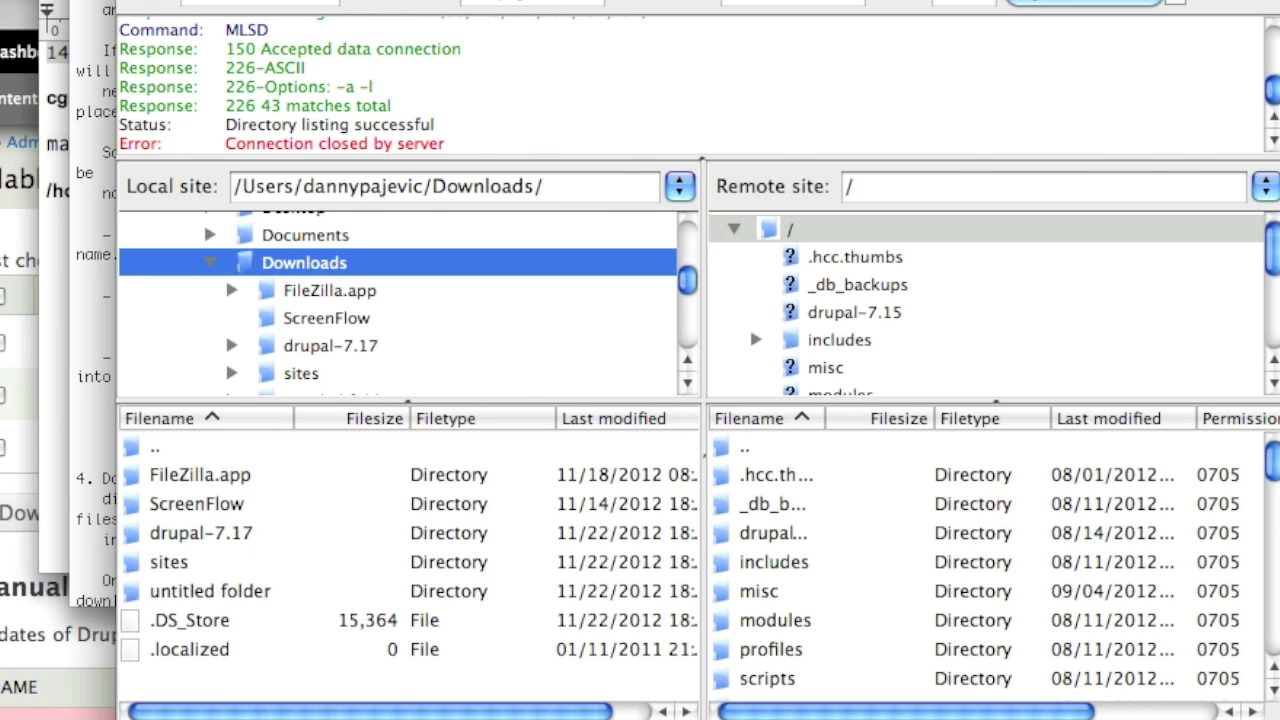
List the local drupal-7.17 folder's contents (includes, misc, modules, profiles, scripts, sites, themes) in FileZilla
key(super+Tab)
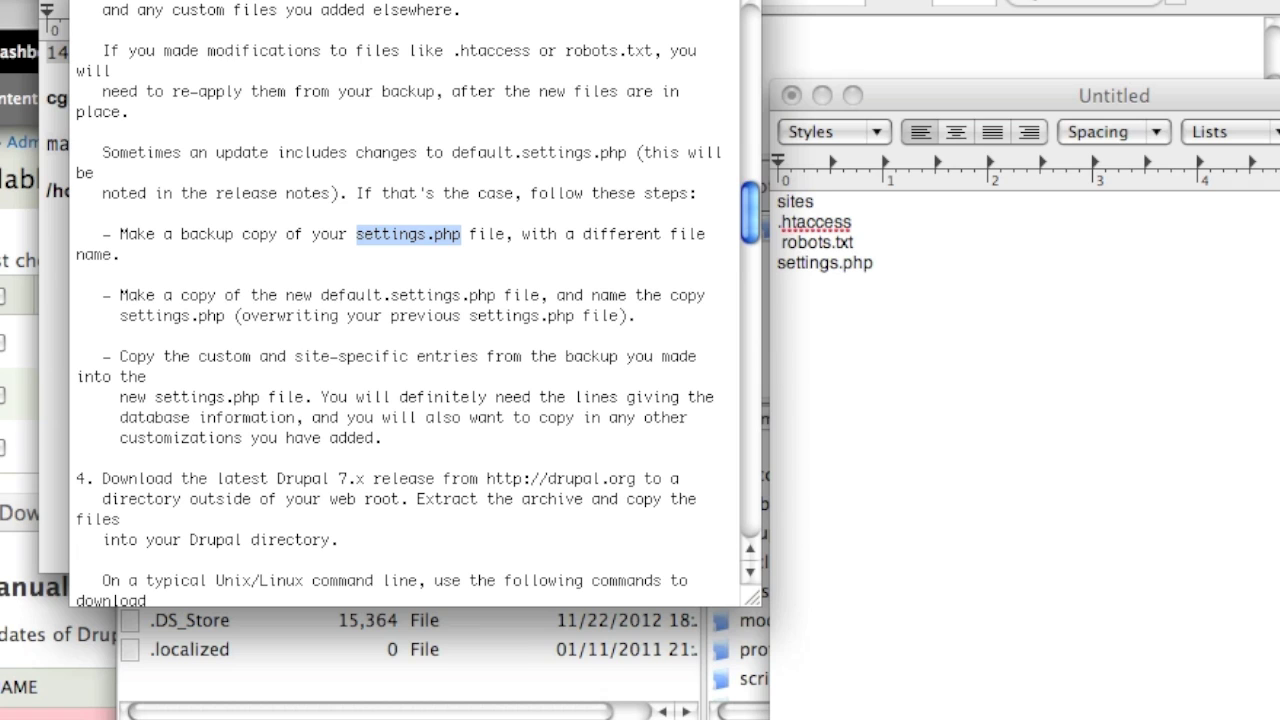
key(super+Tab)
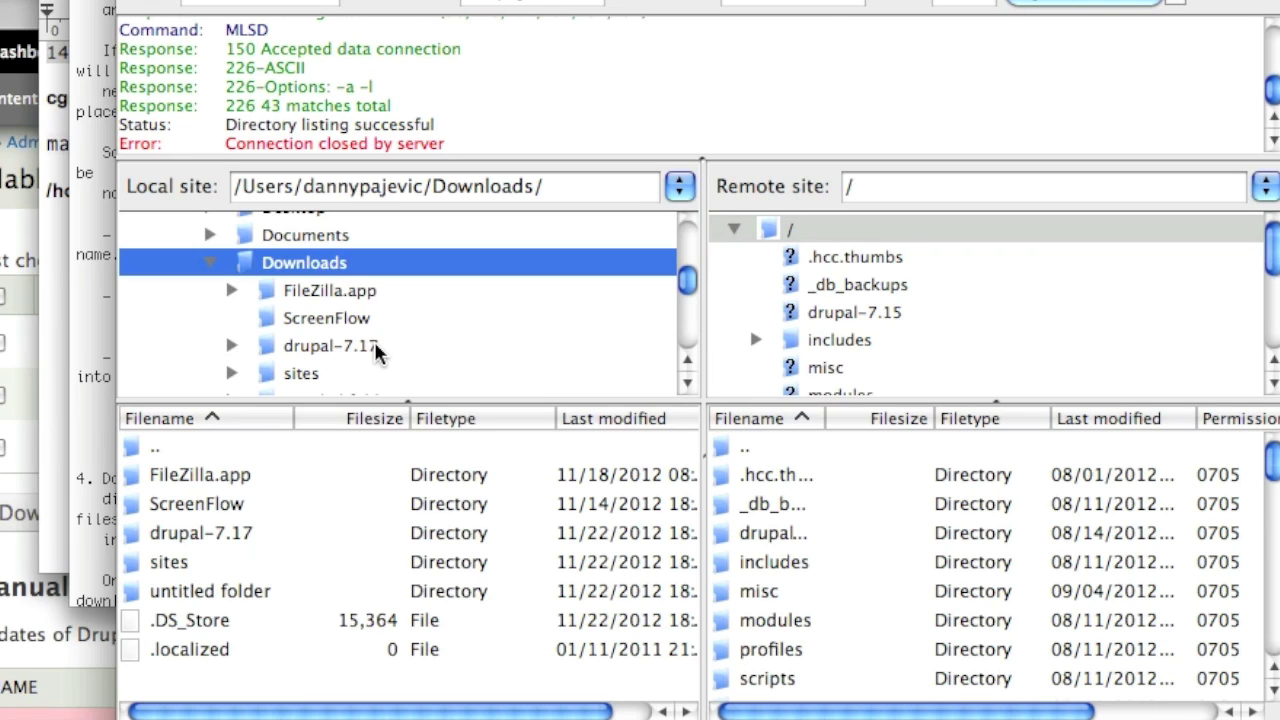
click(362, 350)
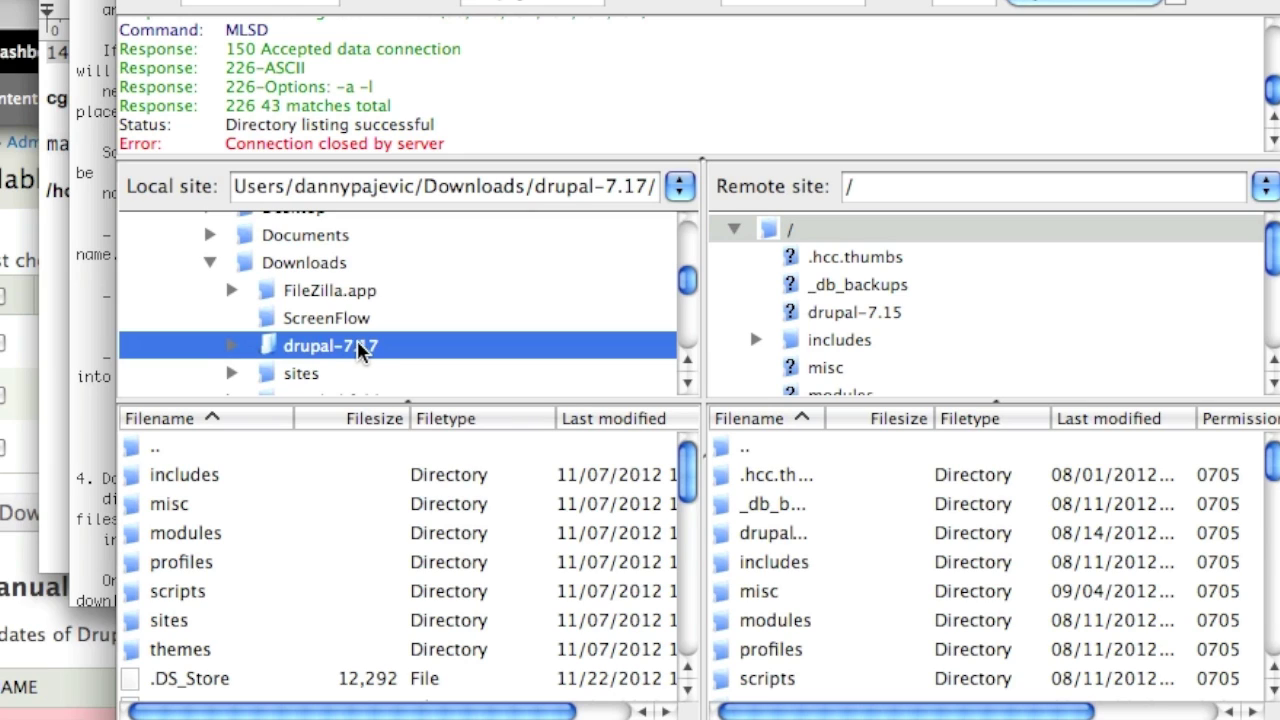
Upload the local drupal-7.17 folder to the server root, then open Drupal's Configuration page
right_click(361, 350)
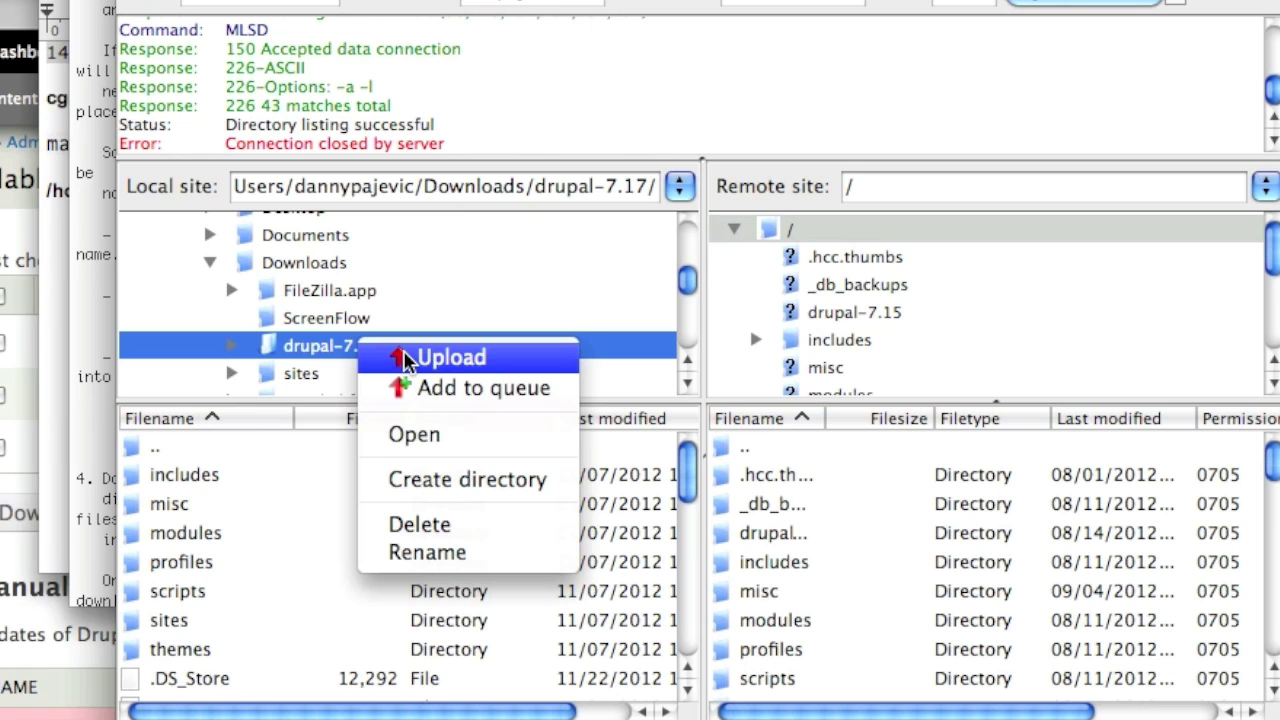
click(405, 357)
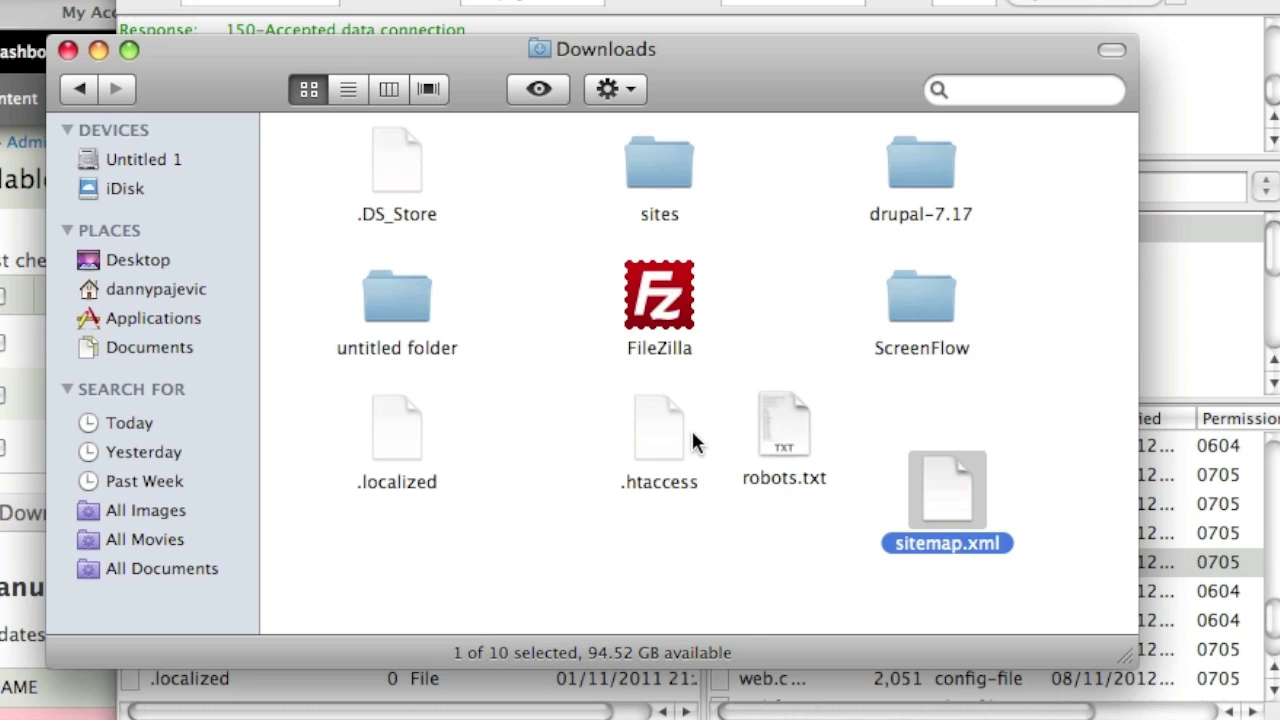
key(super+Tab)
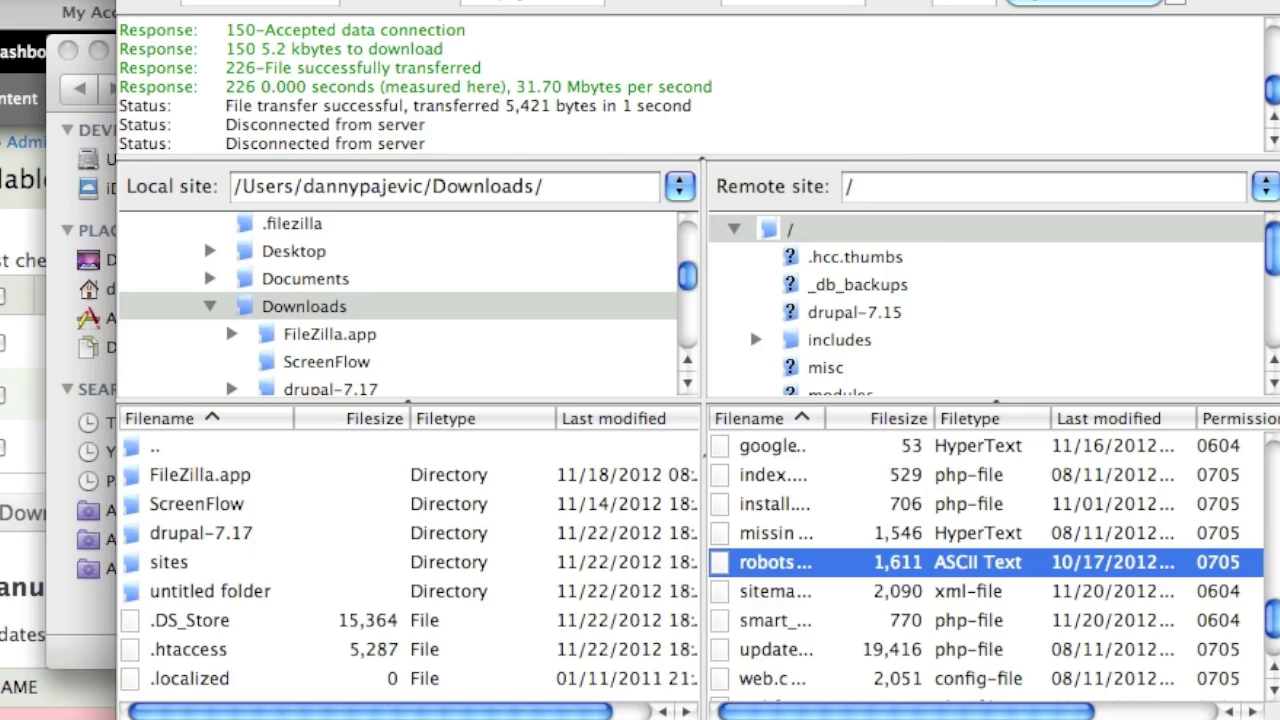
key(super+Tab)
click(651, 54)
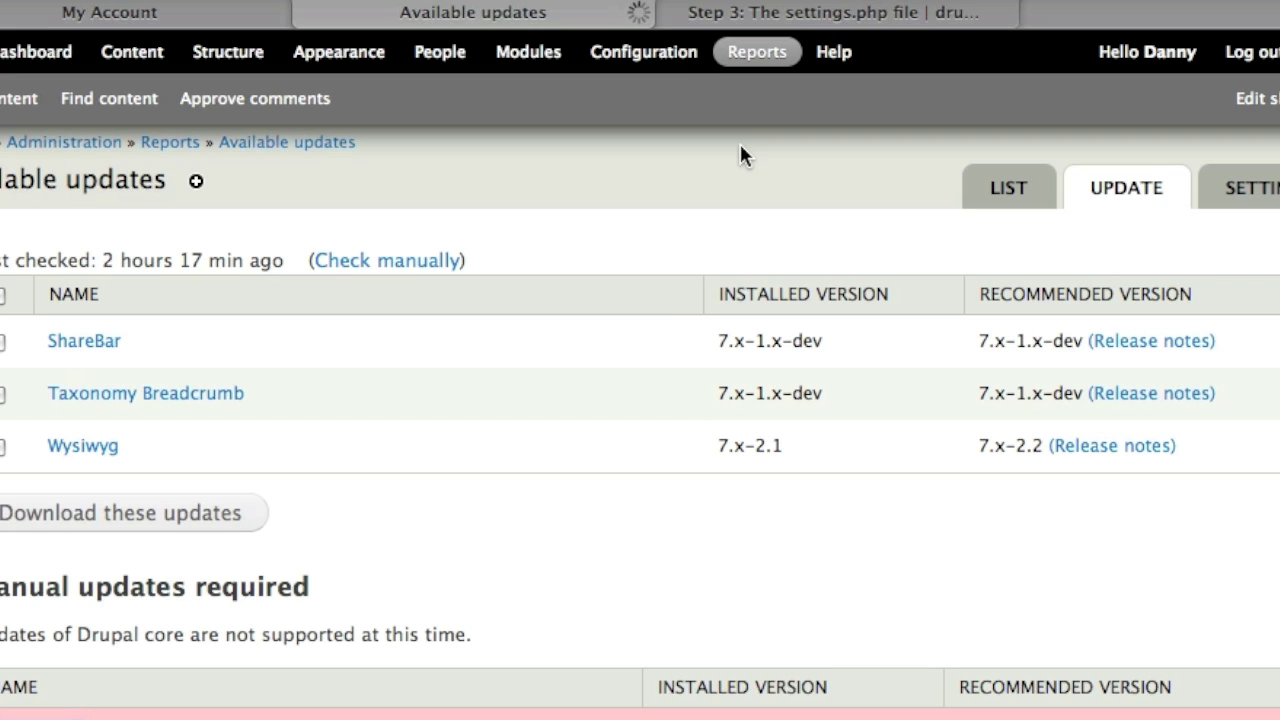
Tick 'Put site into maintenance mode' under Configuration > Maintenance mode, save, and return to FileZilla
scroll(777, 183, down, 4)
scroll(778, 190, down, 7)
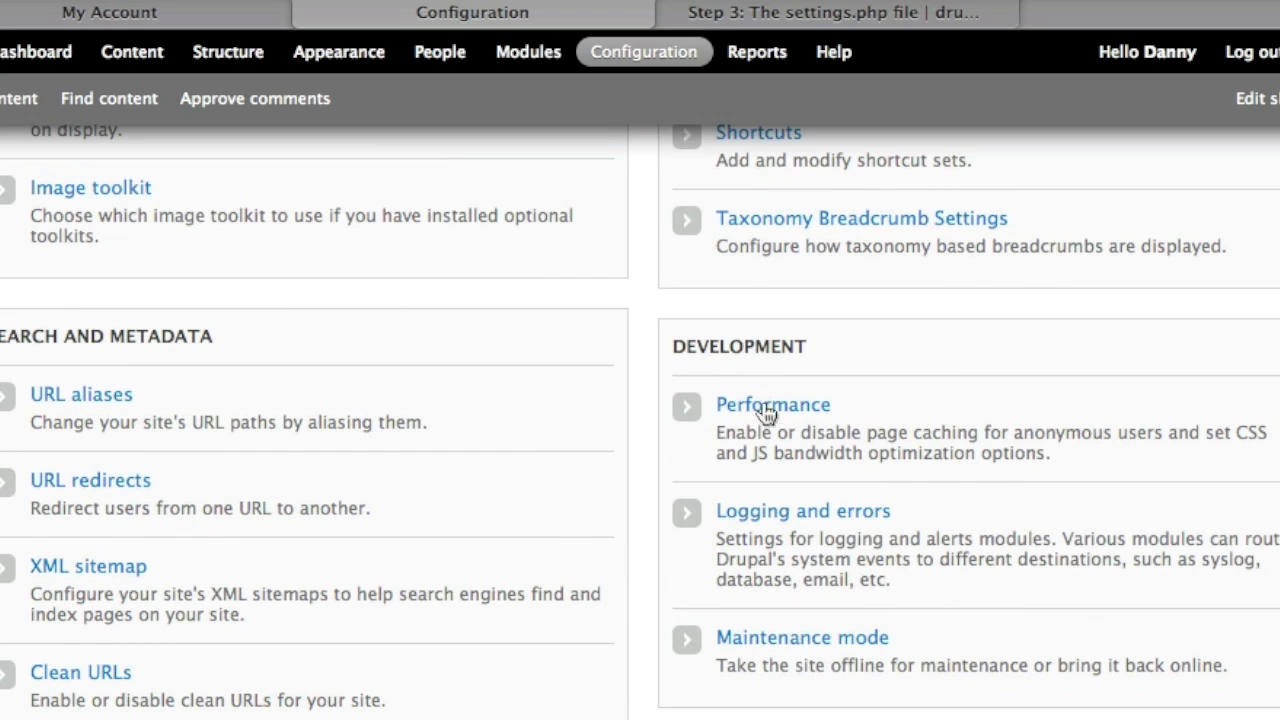
click(783, 645)
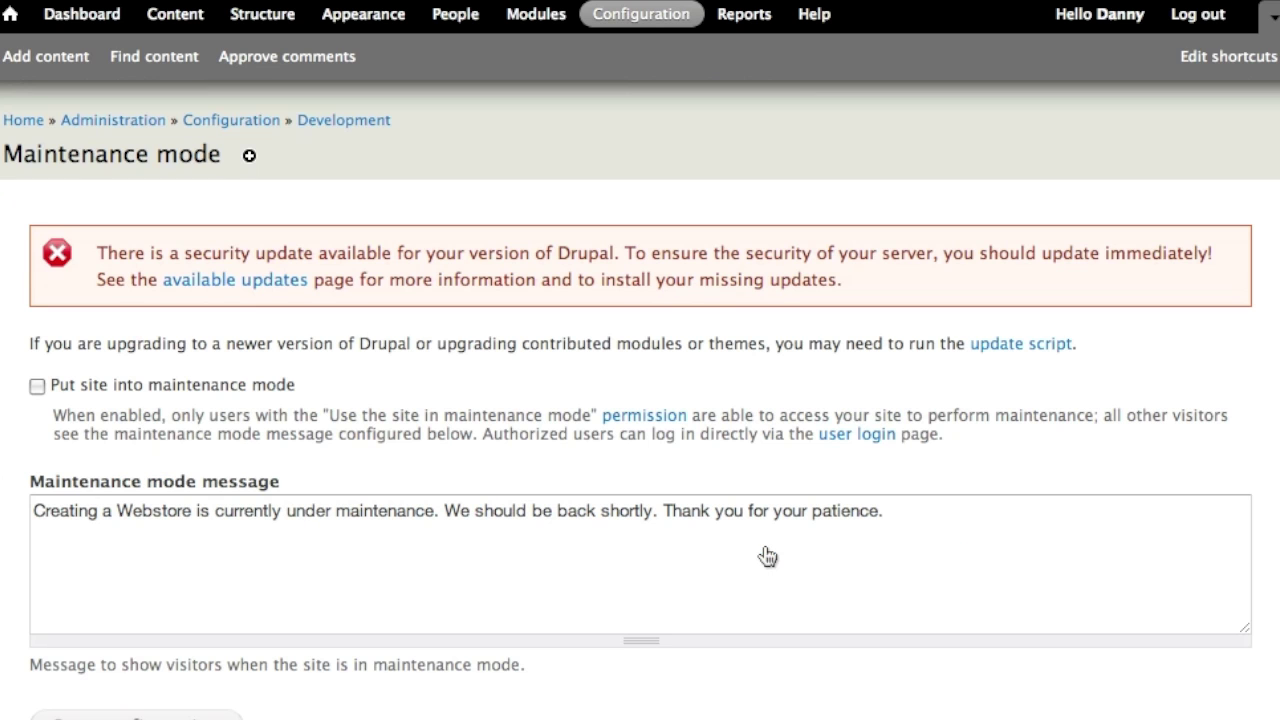
scroll(646, 480, down, 2)
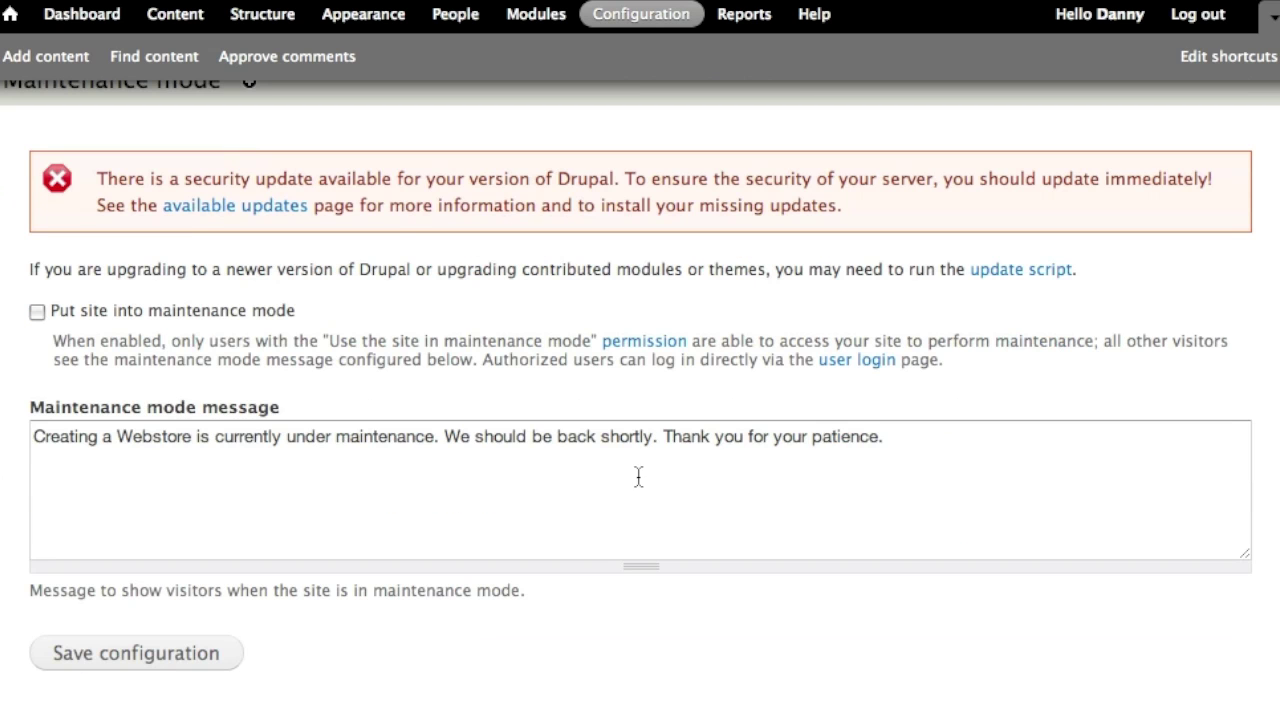
click(37, 312)
click(151, 662)
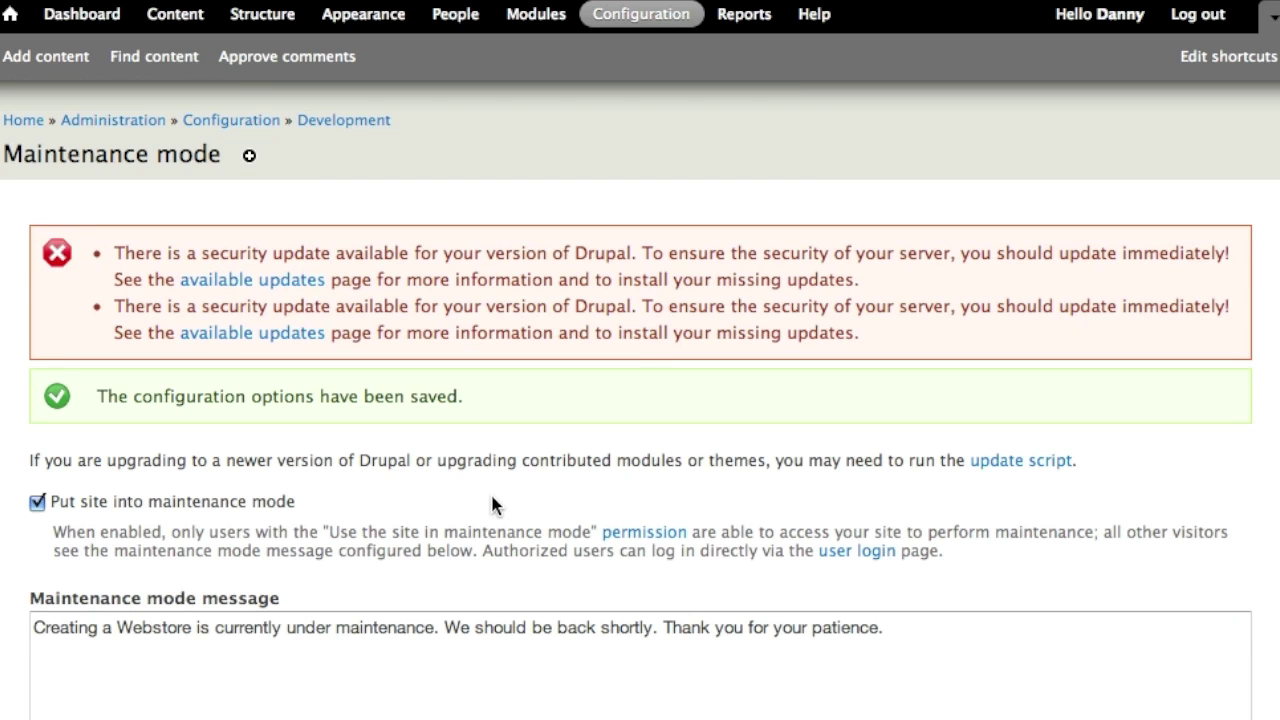
mouse_move(771, 705)
click(834, 700)
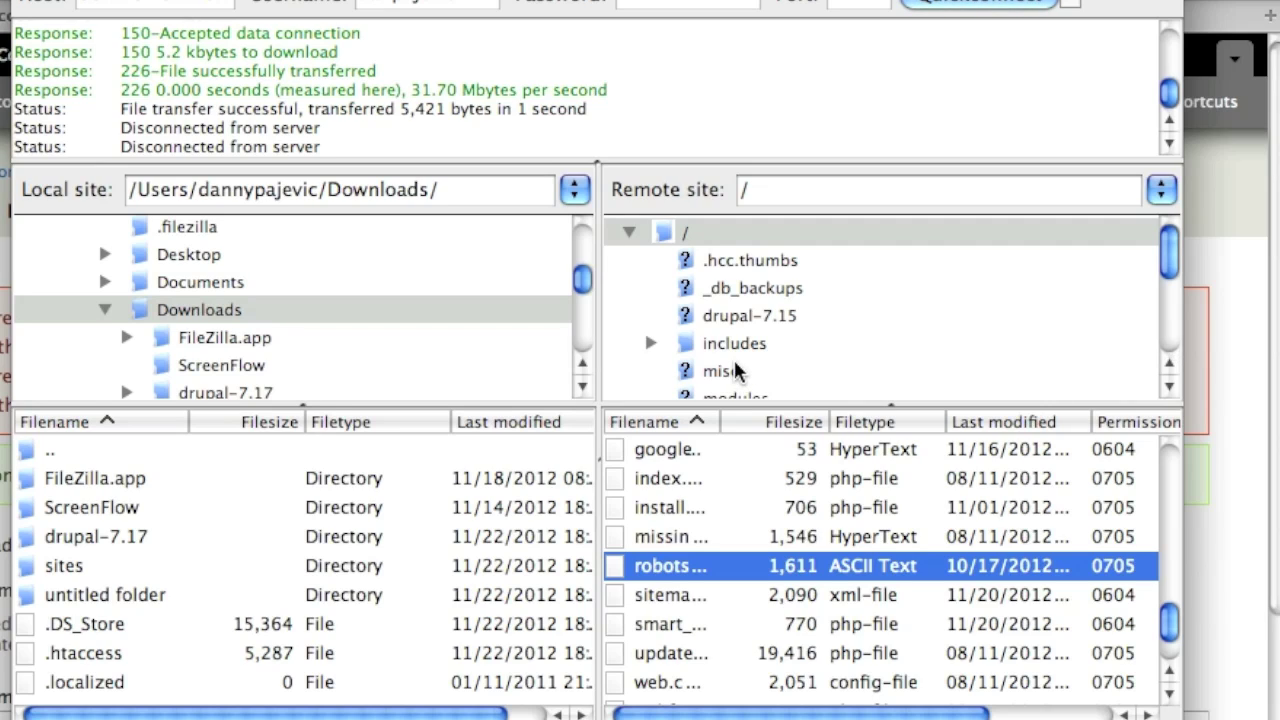
Go back to the server root, look over the old core files, and select every item there
click(763, 263)
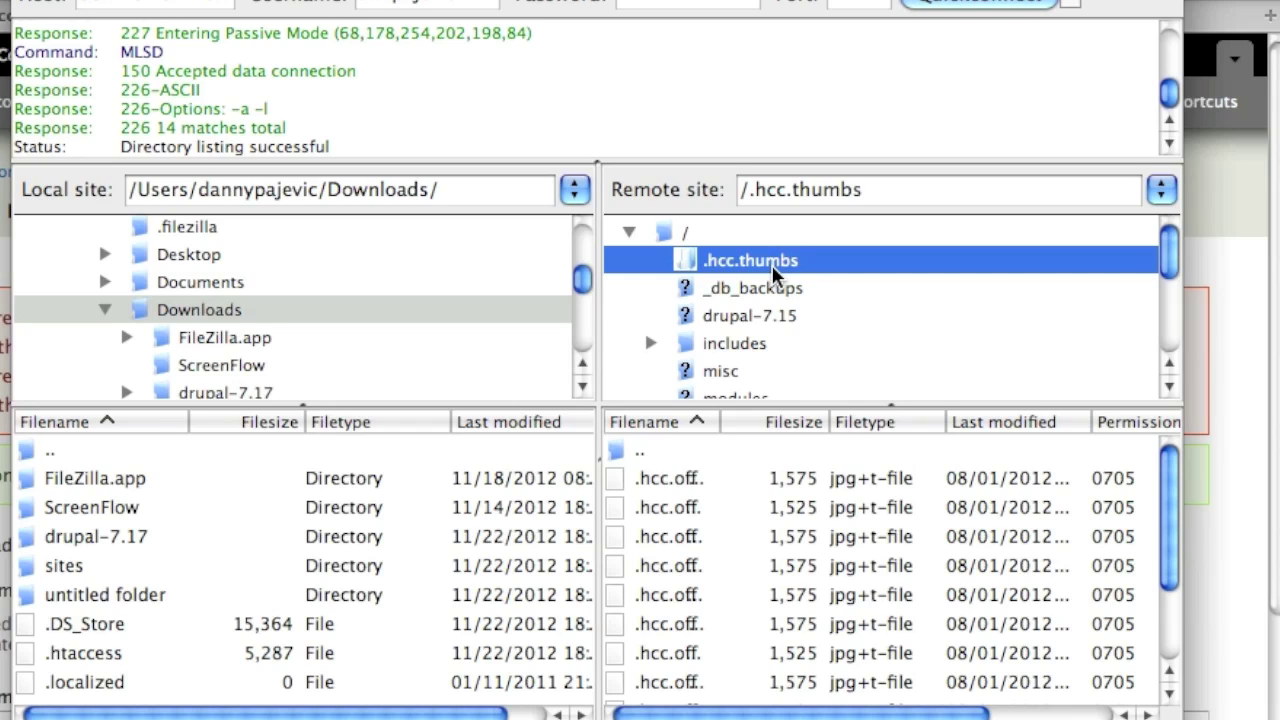
scroll(782, 294, down, 5)
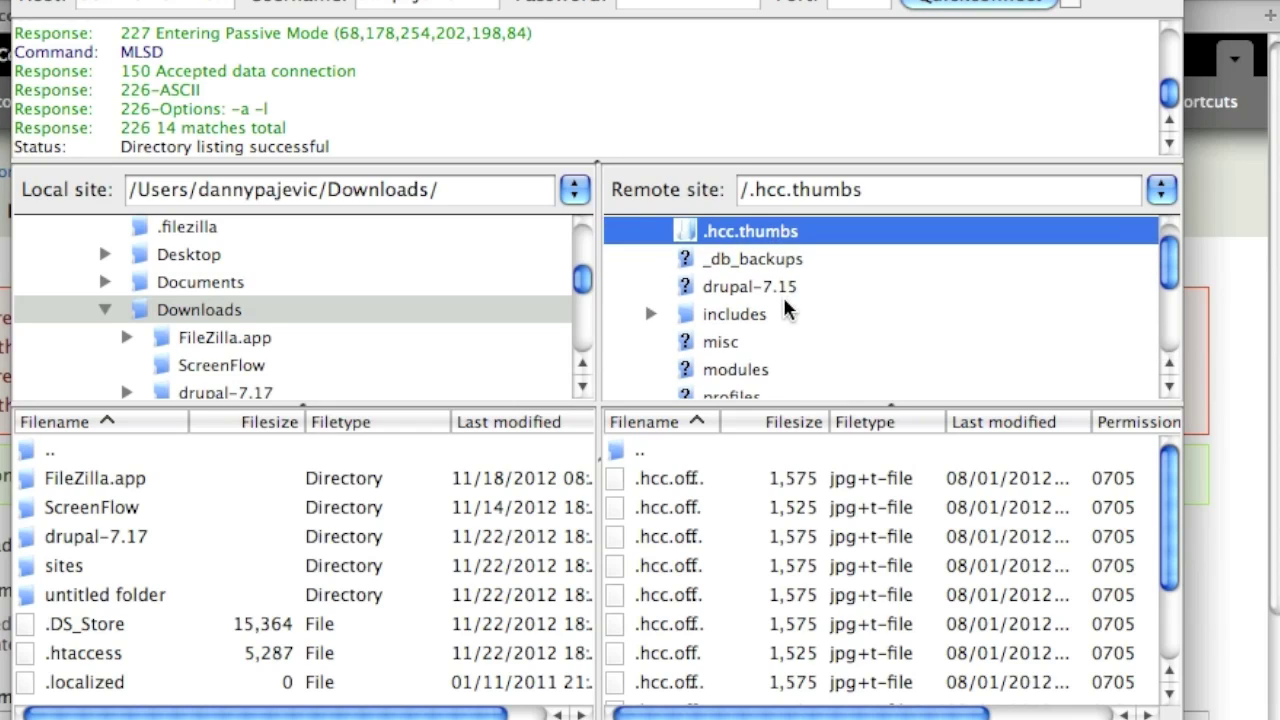
scroll(784, 302, up, 5)
click(830, 232)
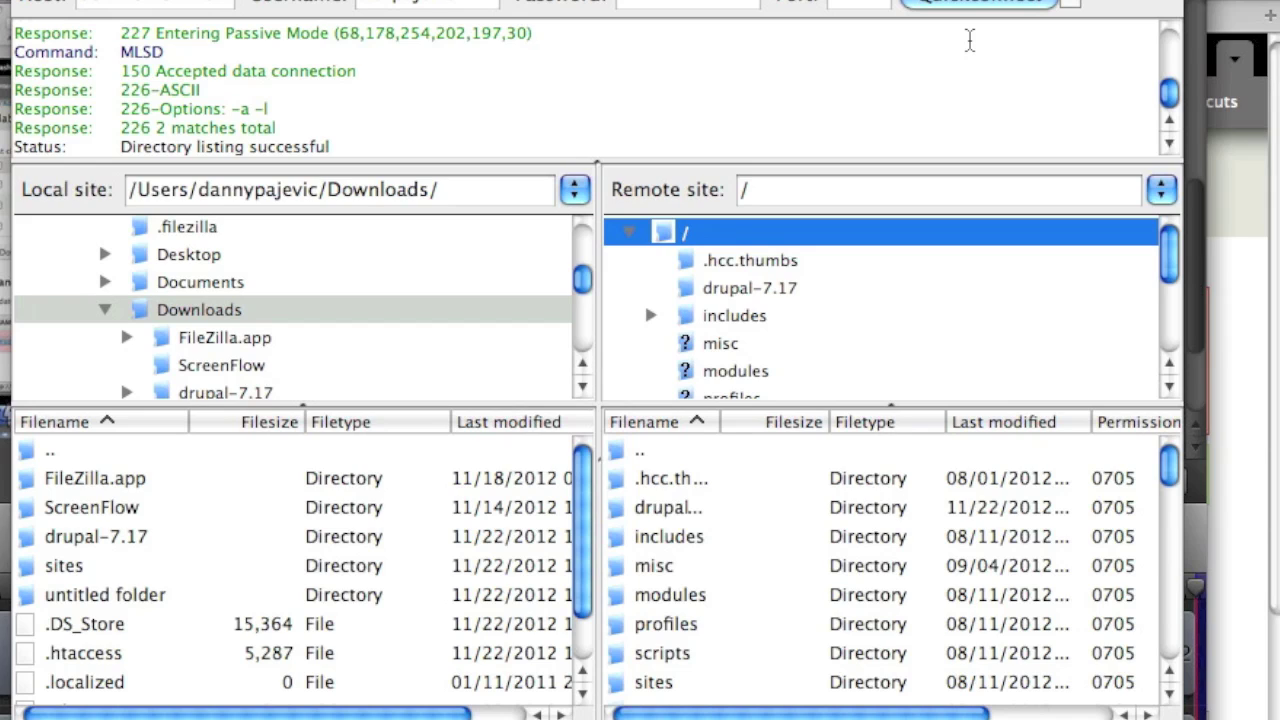
click(672, 565)
click(676, 537)
scroll(843, 600, down, 3)
scroll(845, 600, down, 10)
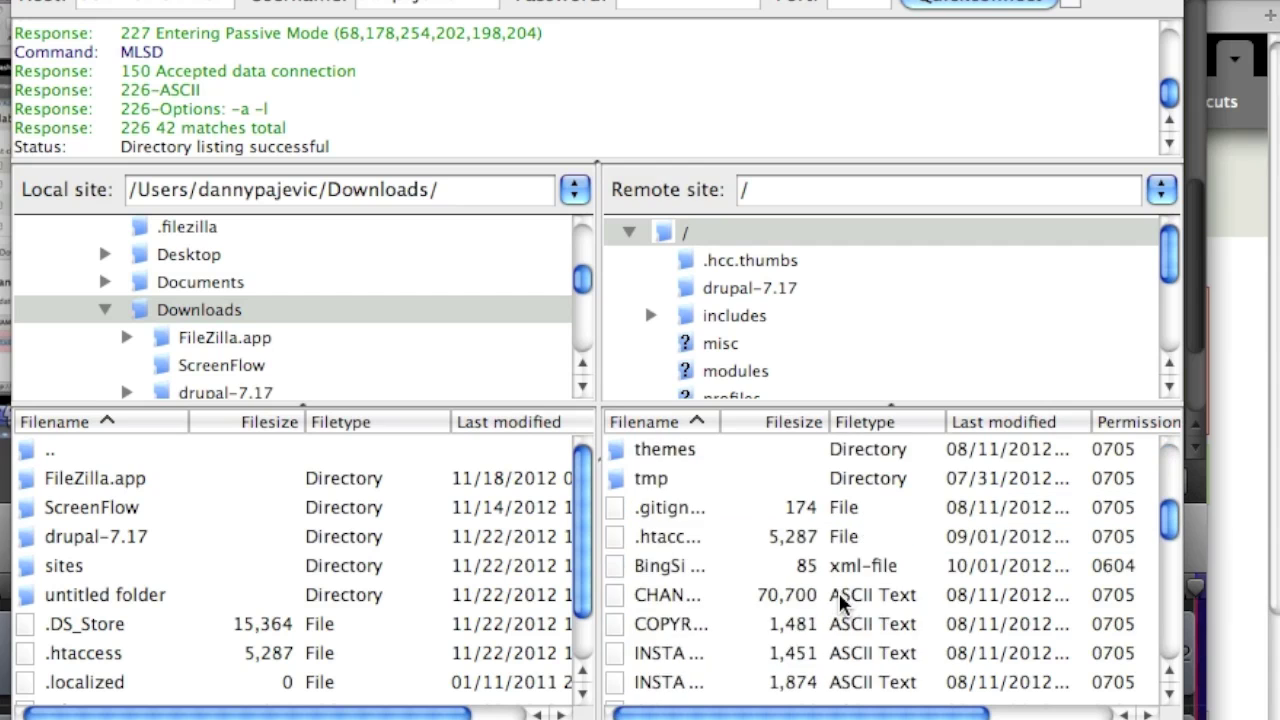
key(super+a)
Delete the 29 selected files and 9 directories from the server root, then open the remote drupal-7.17 folder
scroll(780, 628, up, 7)
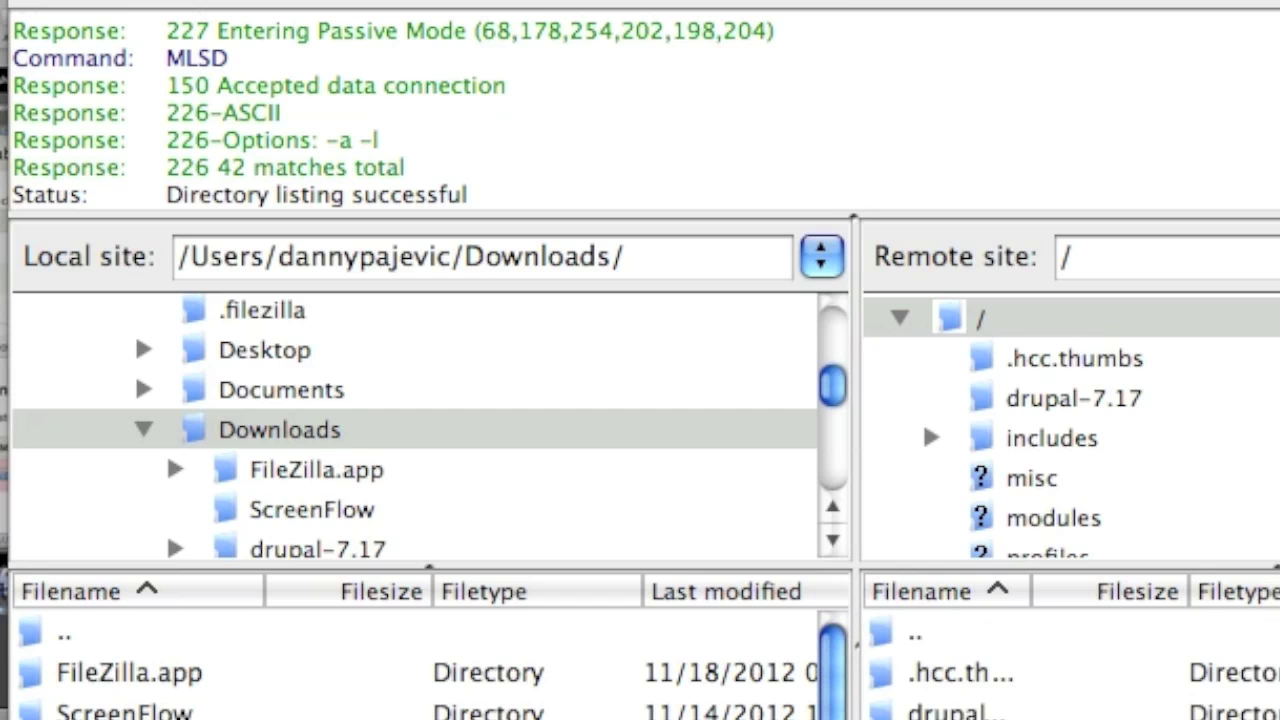
key(Delete)
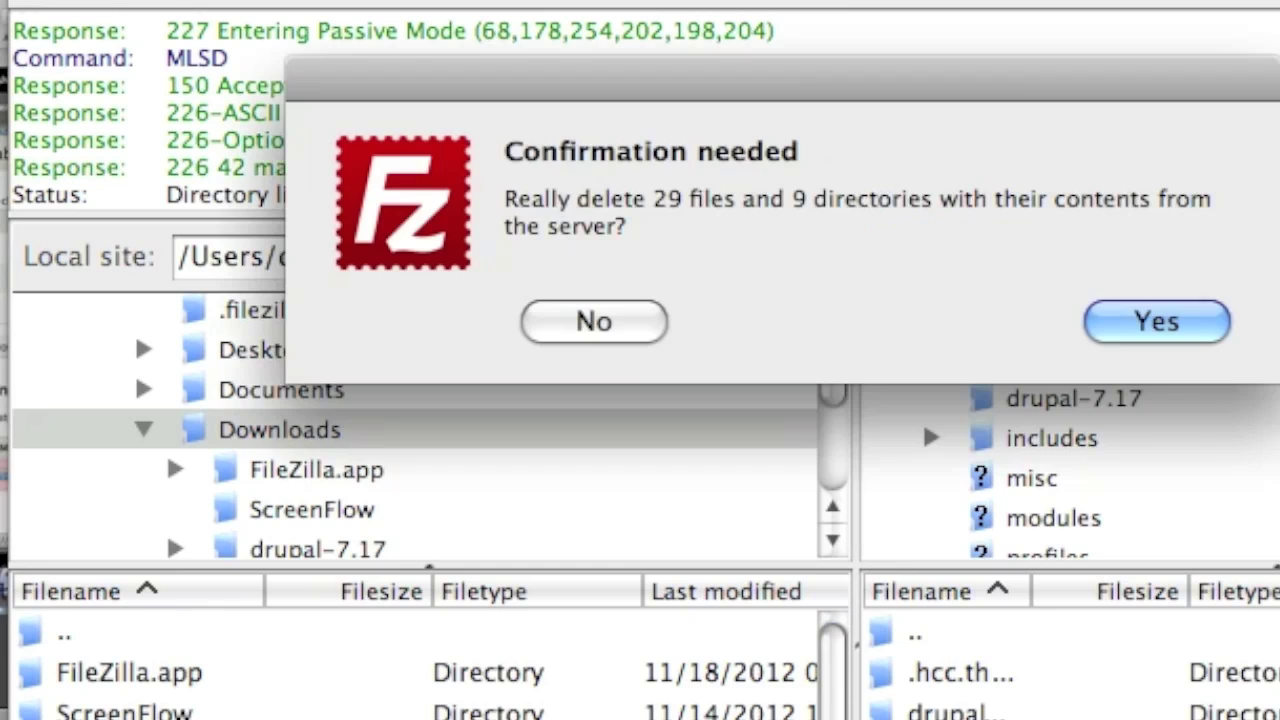
click(1172, 323)
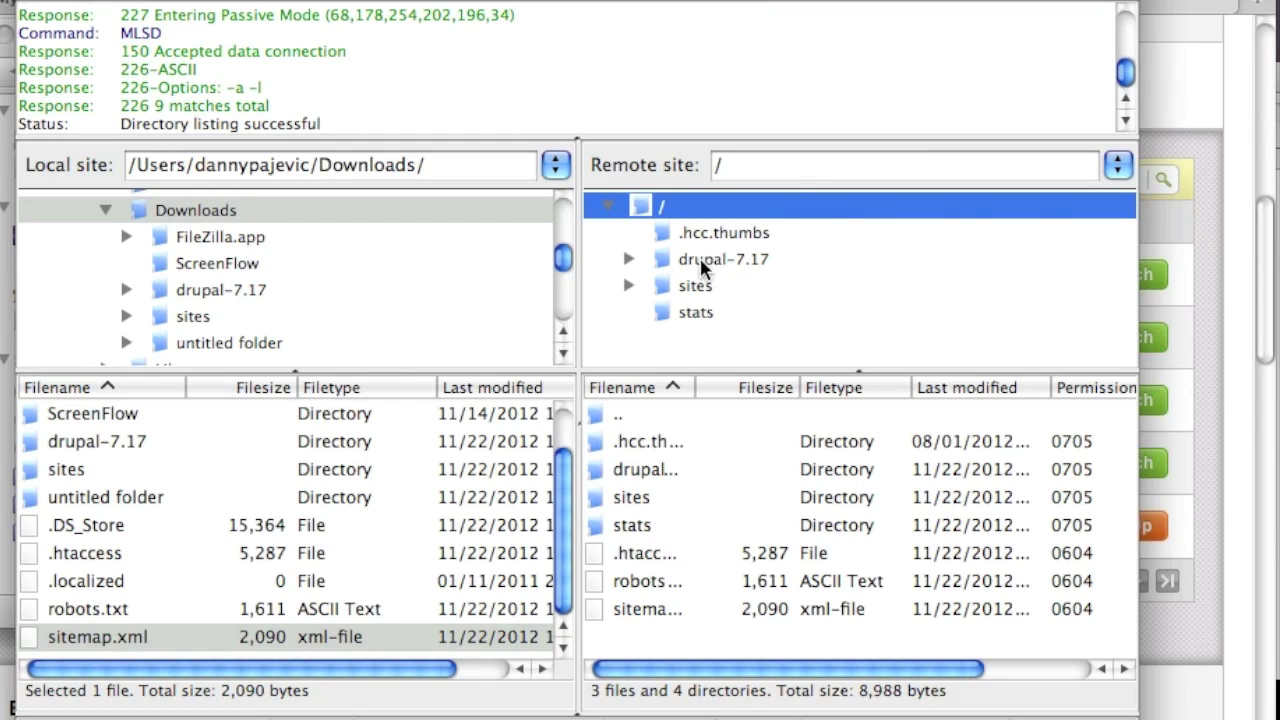
click(703, 262)
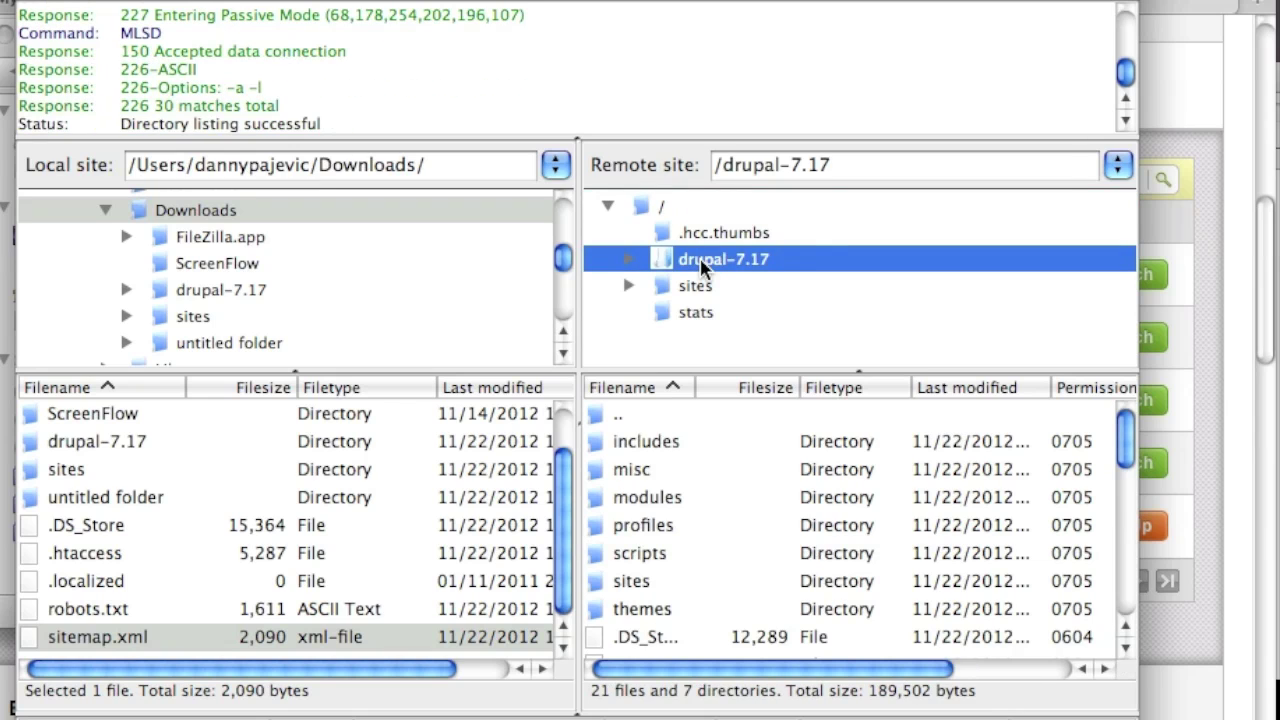
Review the remote drupal-7.17 contents against the TextEdit notes, then go back up to the server root
scroll(823, 283, down, 2)
scroll(900, 500, down, 3)
scroll(886, 502, up, 3)
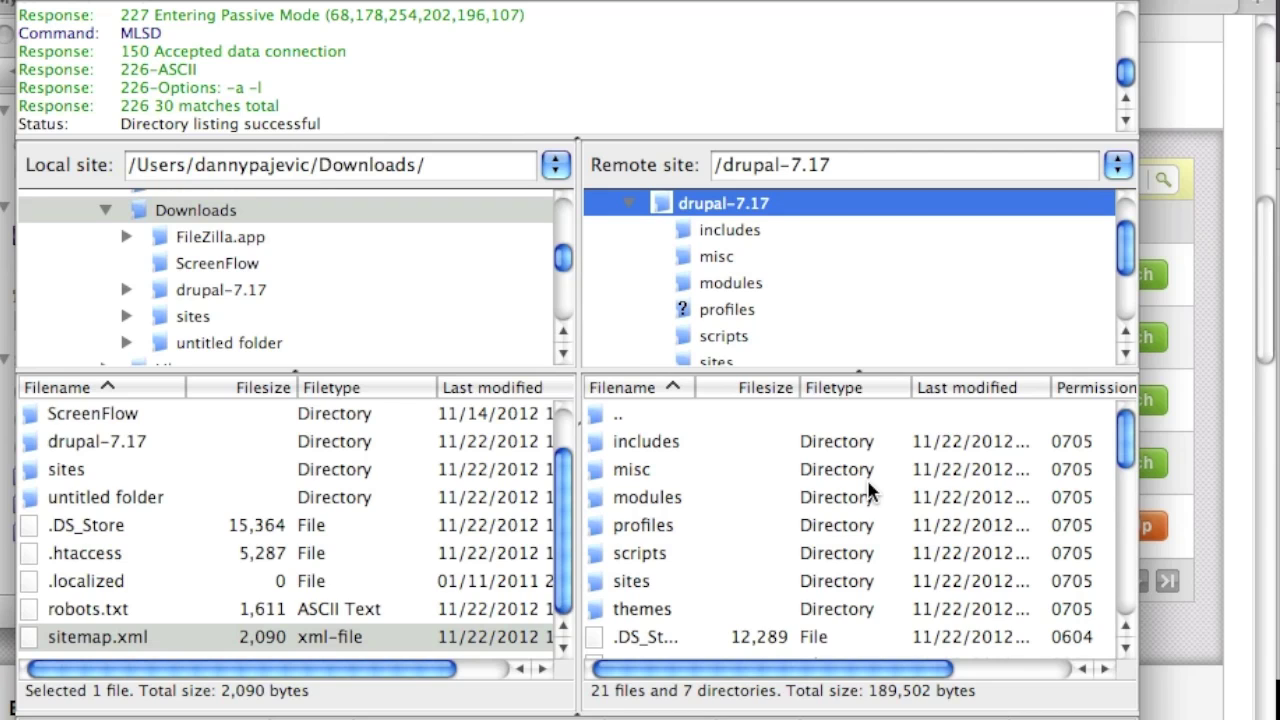
click(829, 712)
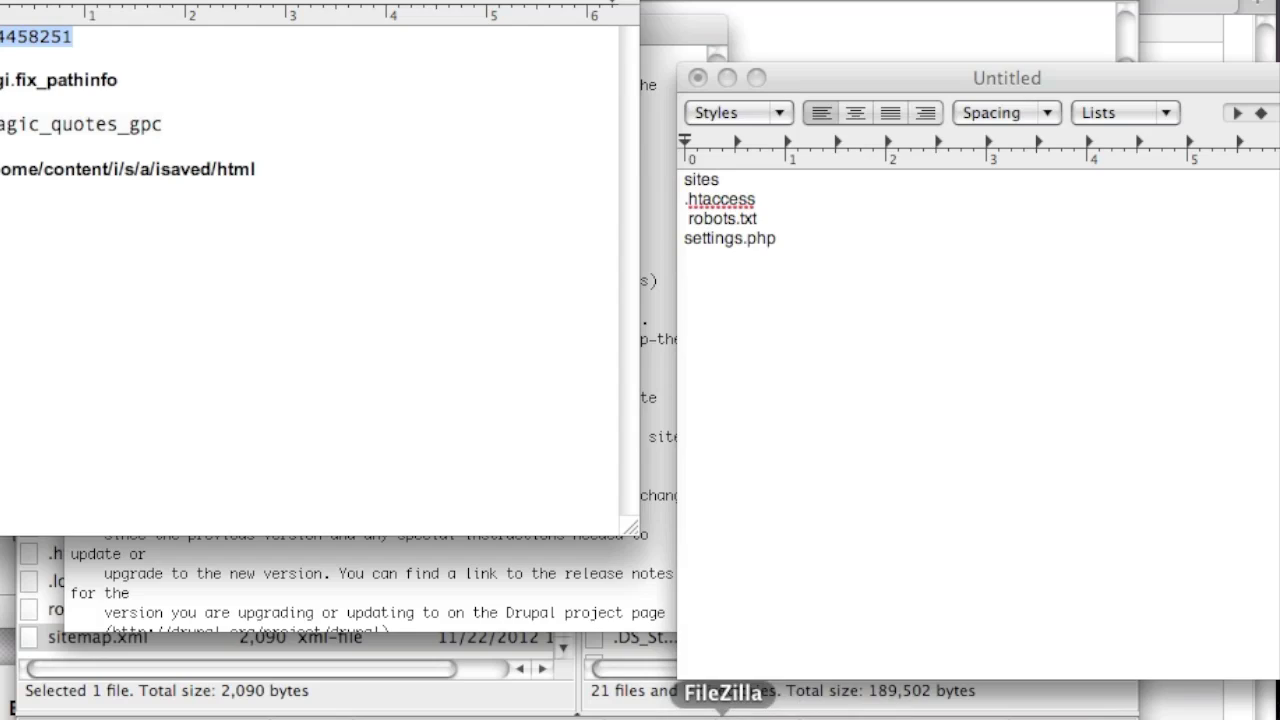
click(724, 715)
double_click(862, 413)
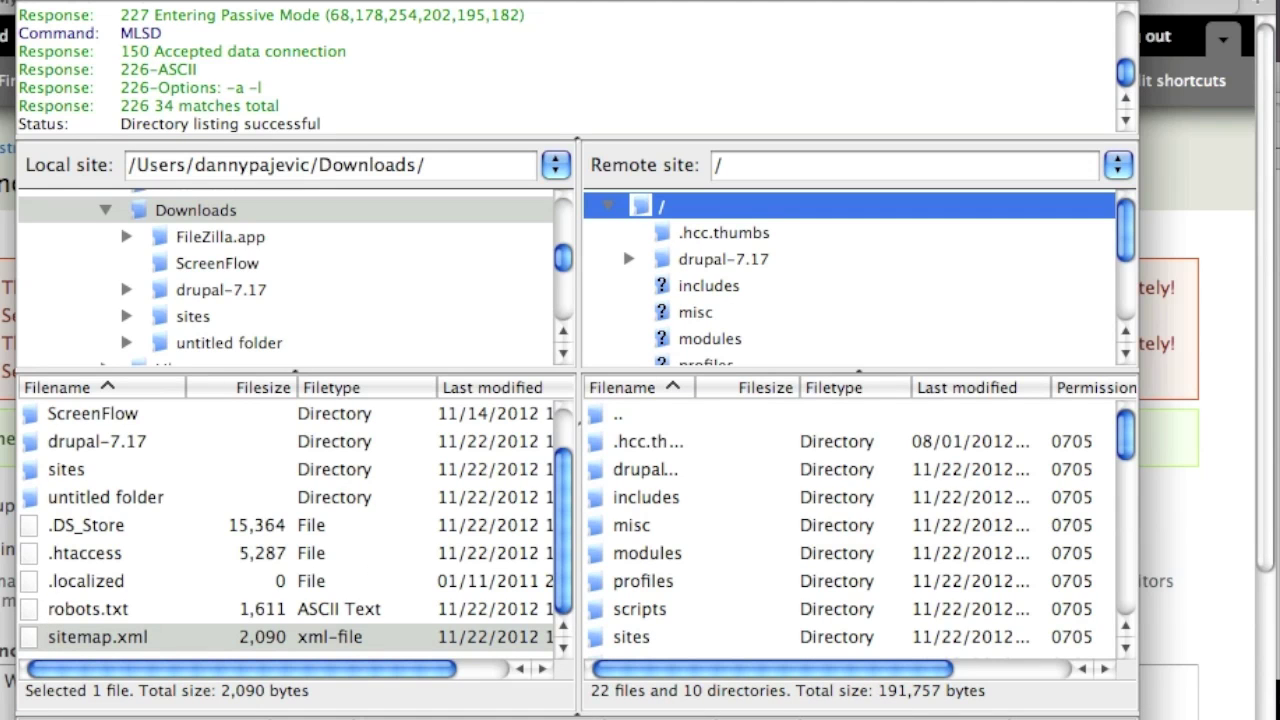
click(868, 712)
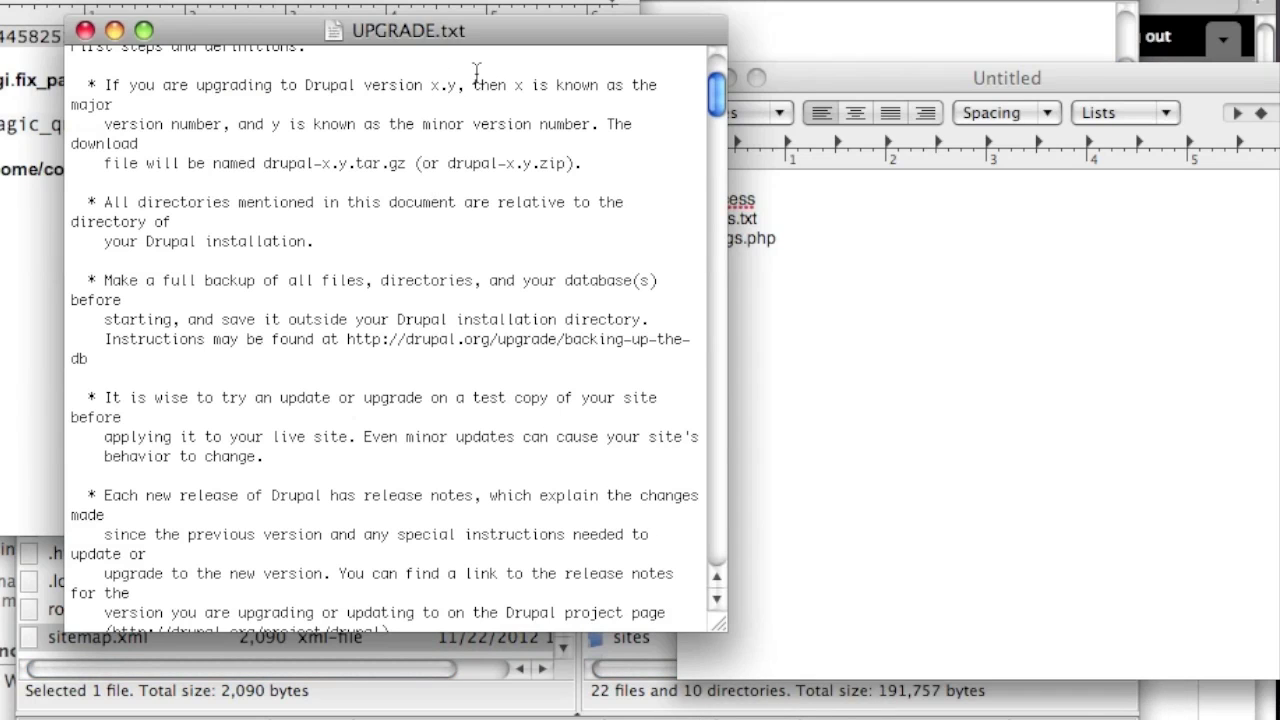
Scroll UPGRADE.txt down to the MINOR VERSION UPDATES section showing steps 1–3
scroll(412, 410, down, 6)
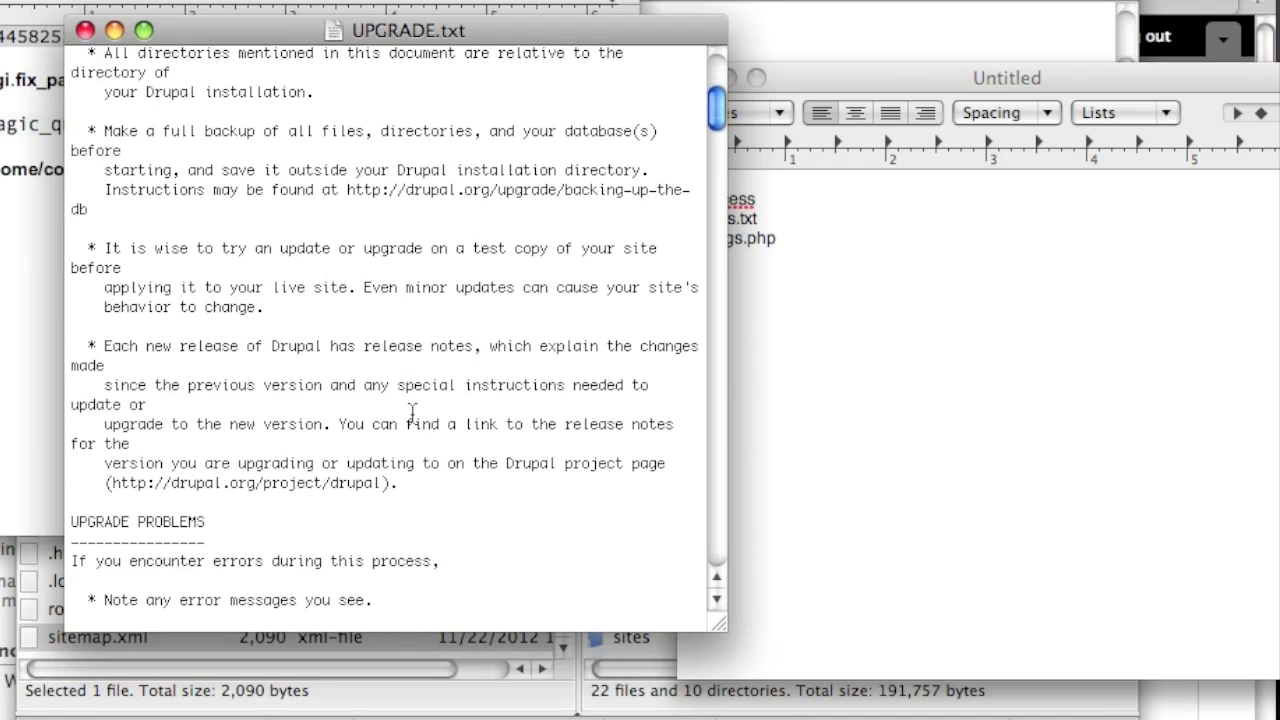
scroll(412, 413, down, 4)
scroll(412, 413, down, 2)
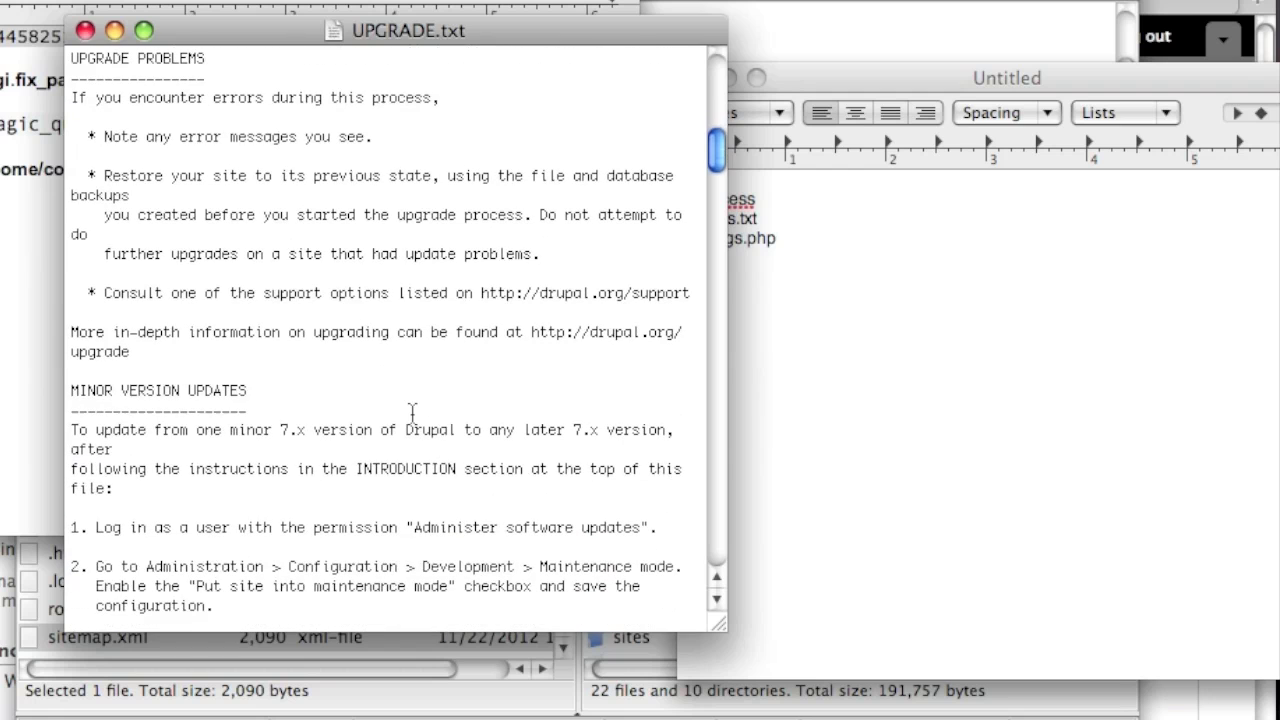
scroll(412, 413, down, 6)
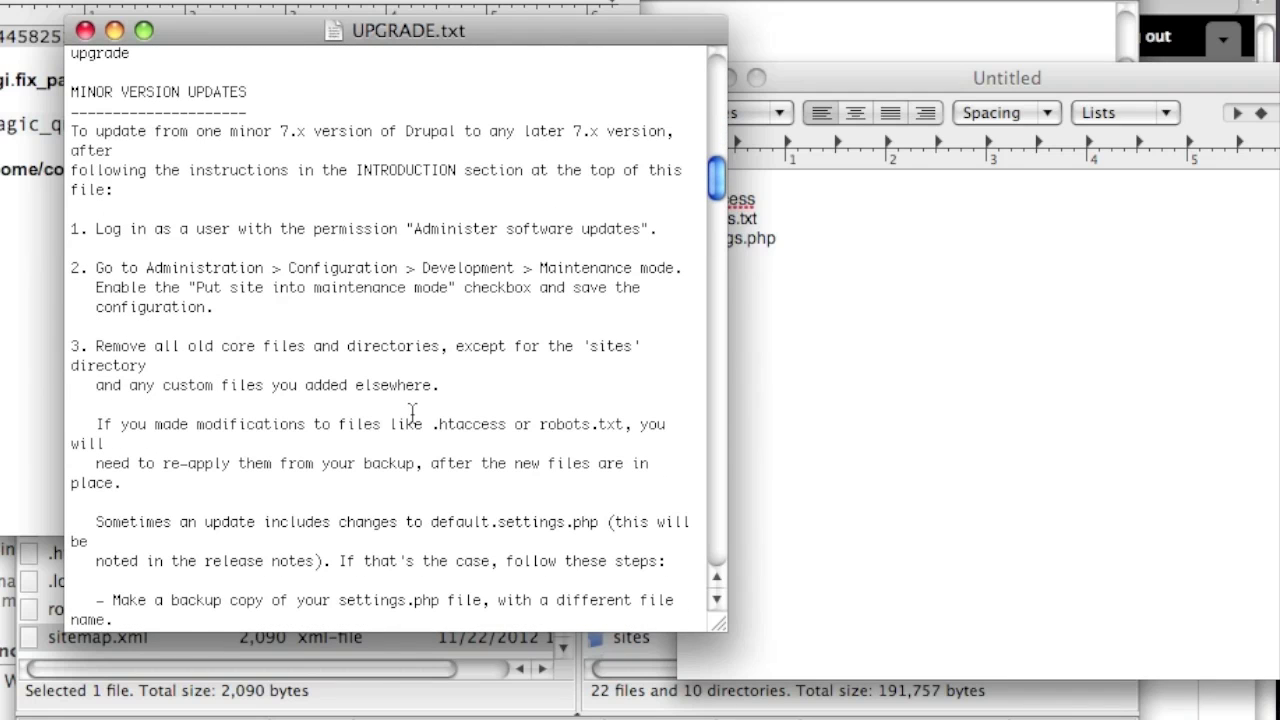
scroll(412, 413, down, 1)
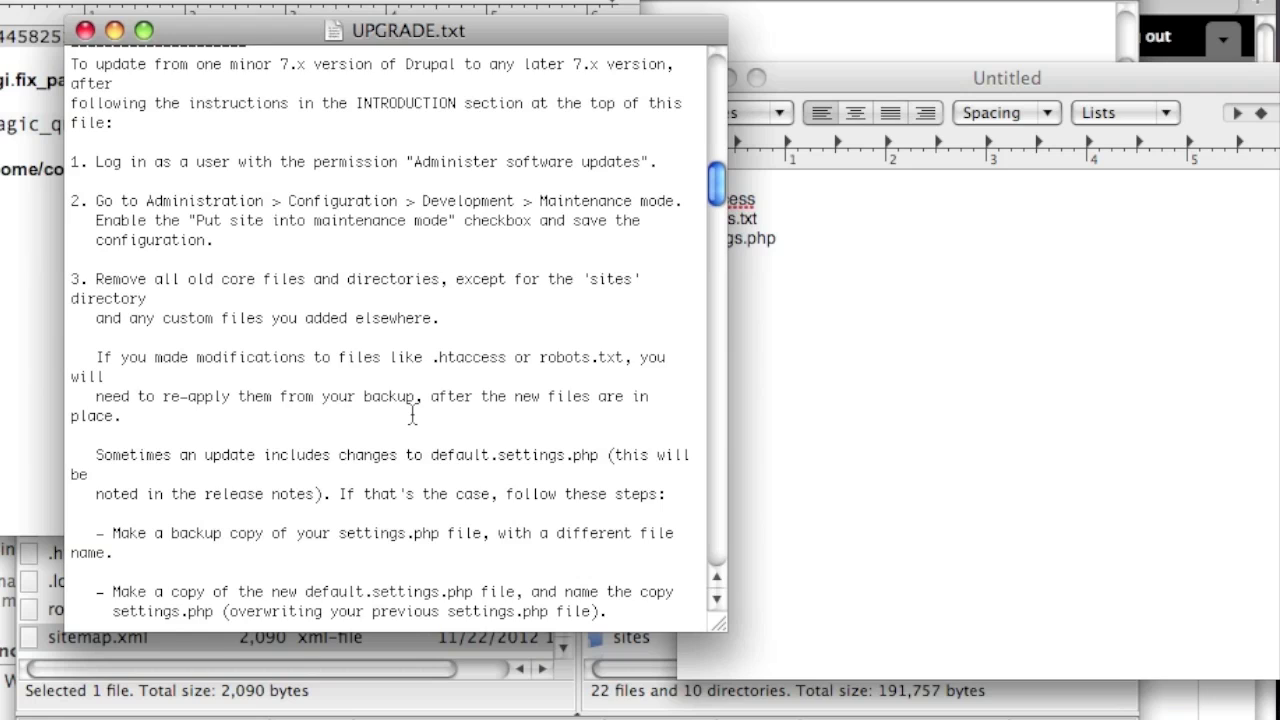
scroll(412, 415, down, 3)
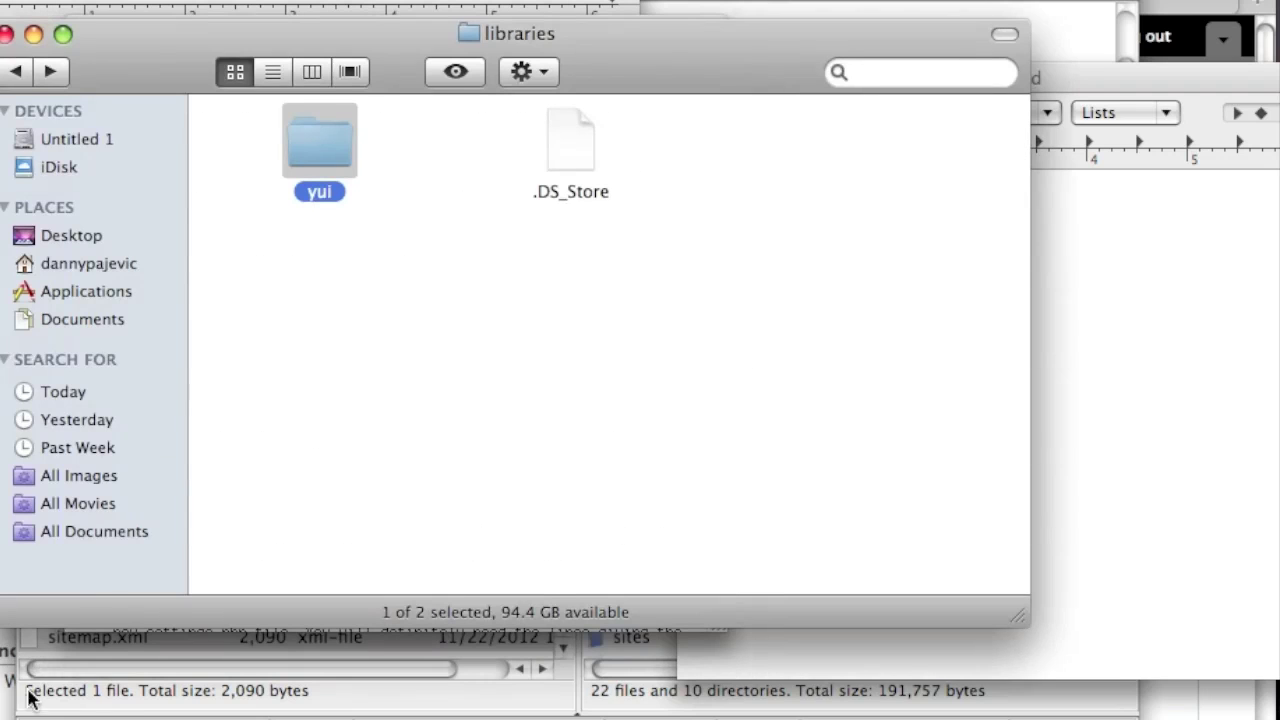
Open Downloads/sites/default/settings.php with TextEdit from Finder, then switch to FileZilla
click(17, 72)
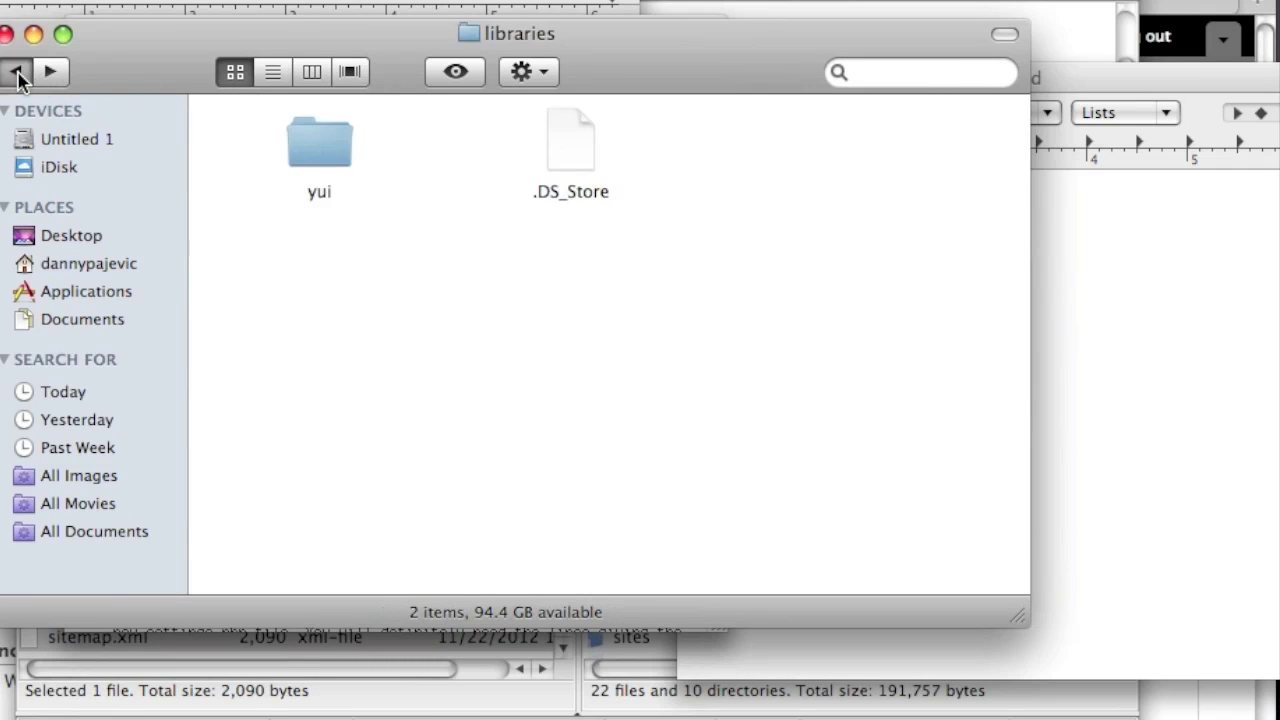
click(17, 73)
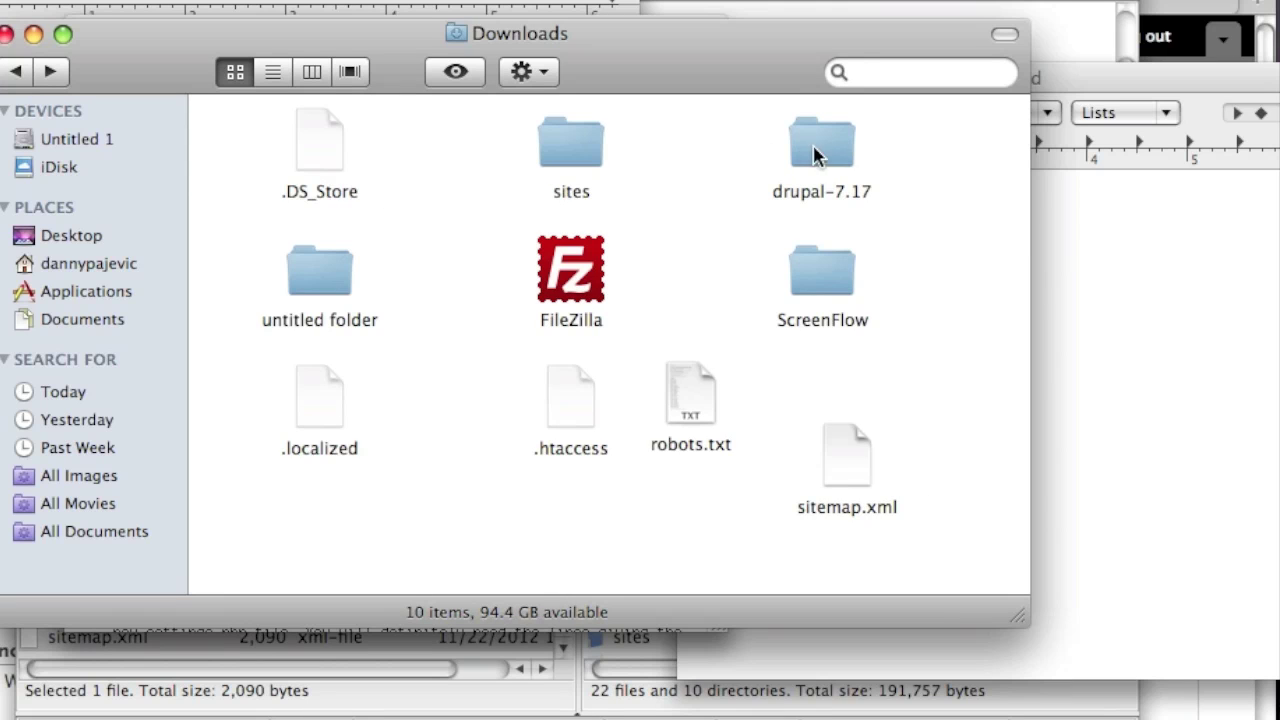
click(548, 142)
double_click(548, 142)
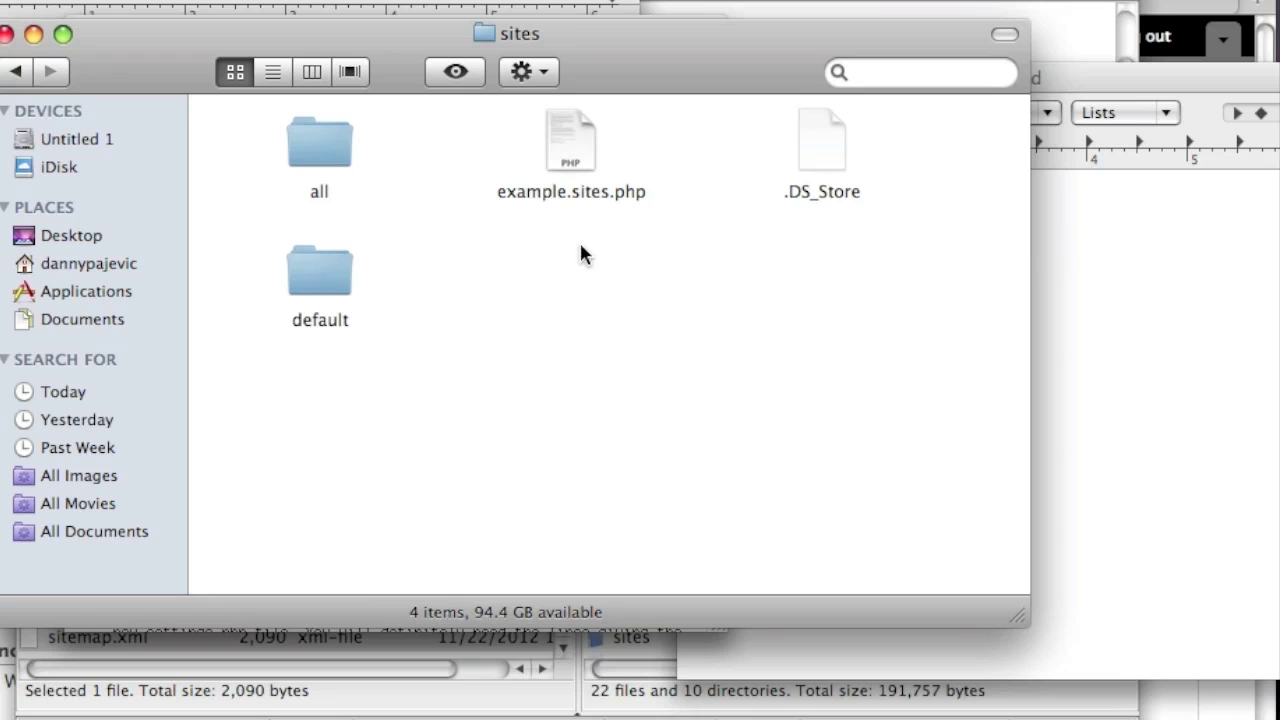
double_click(321, 280)
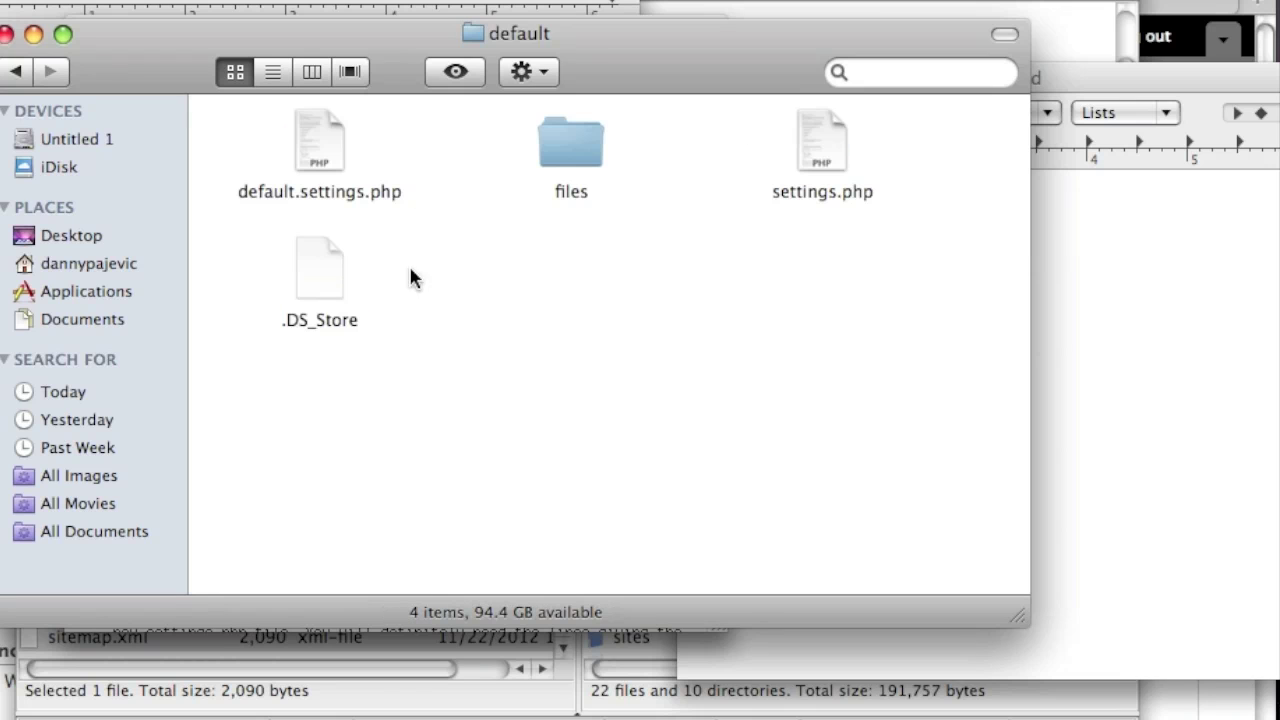
right_click(816, 145)
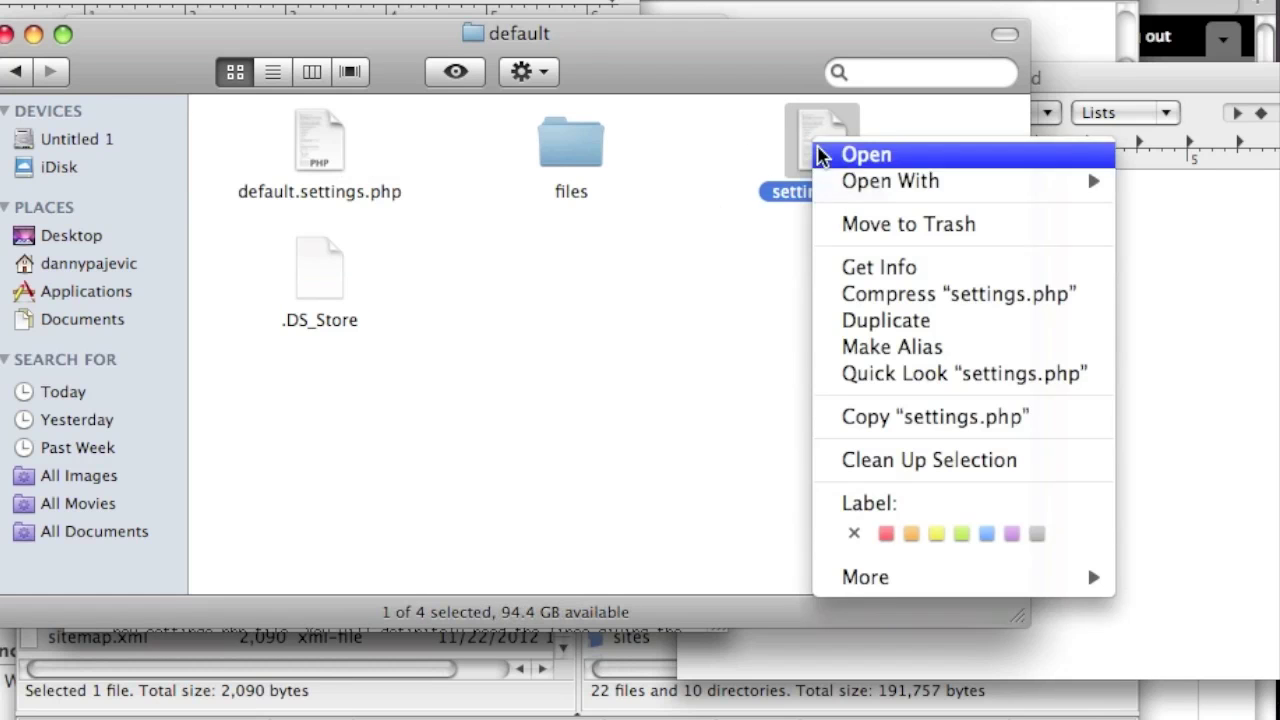
mouse_move(845, 183)
click(703, 179)
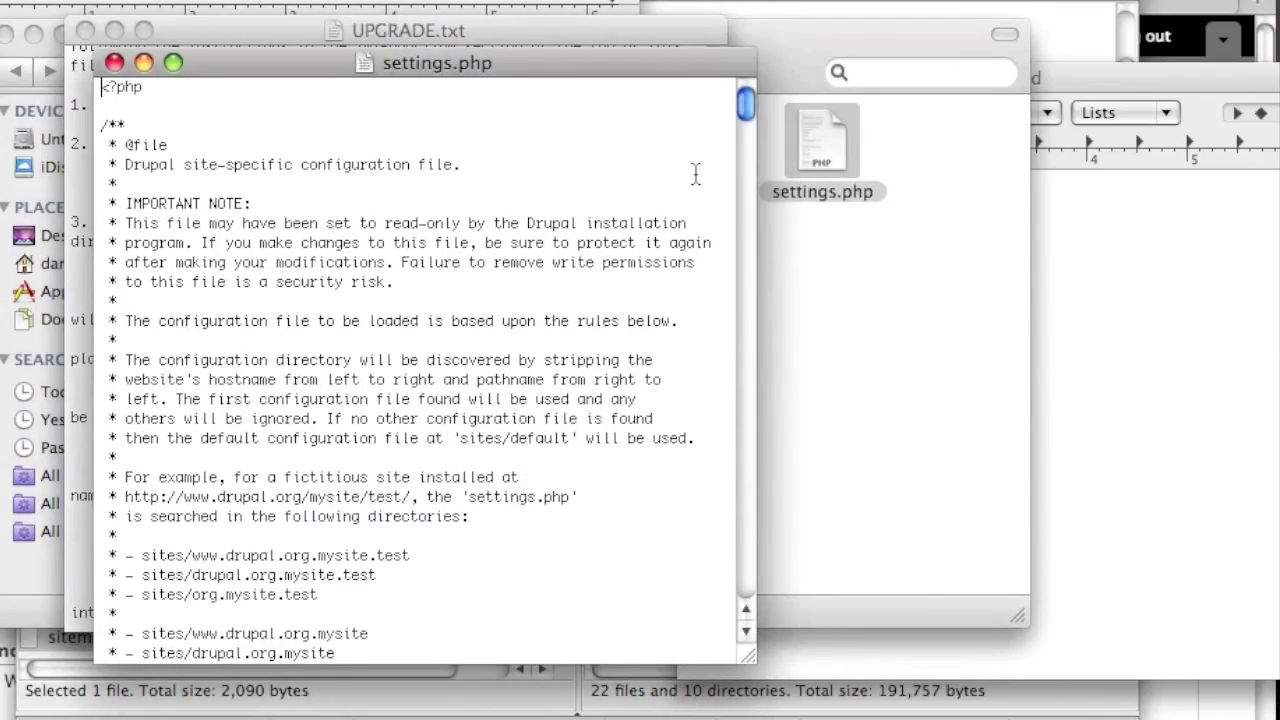
key(super+Tab)
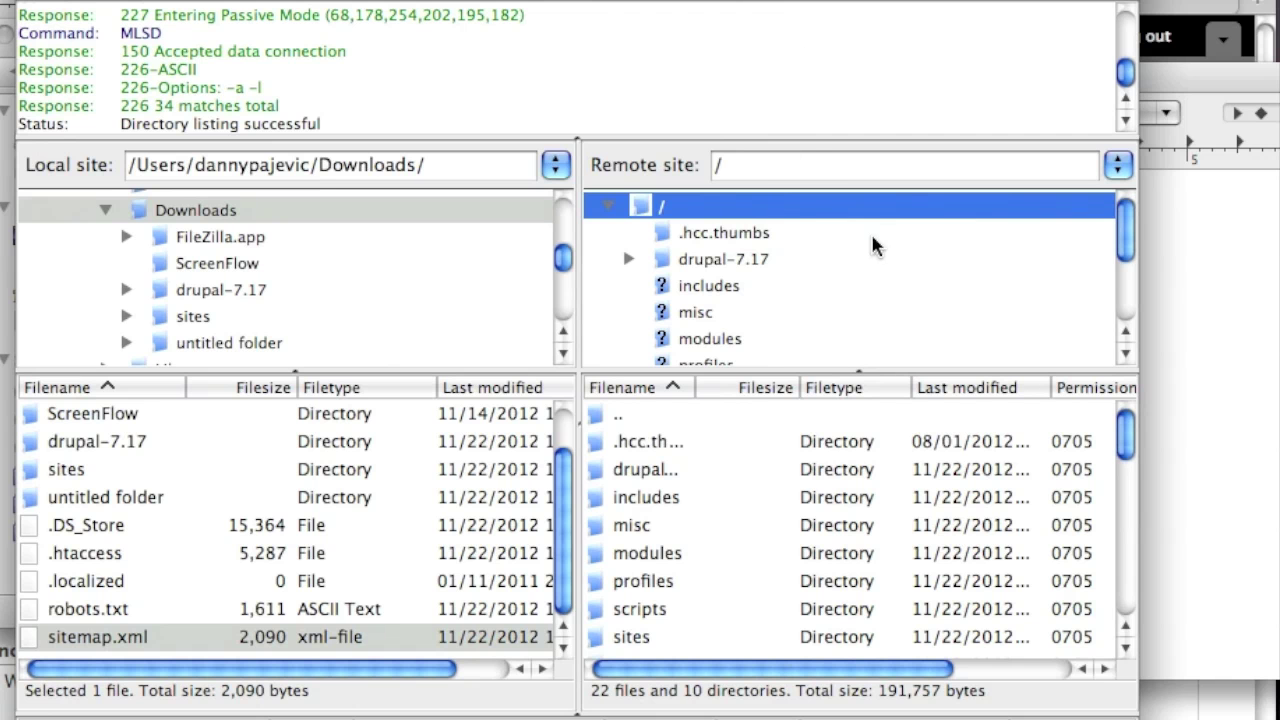
Browse the remote drupal-7.17 > sites > default folder, which holds one 23,197-byte PHP file
scroll(1005, 553, down, 1)
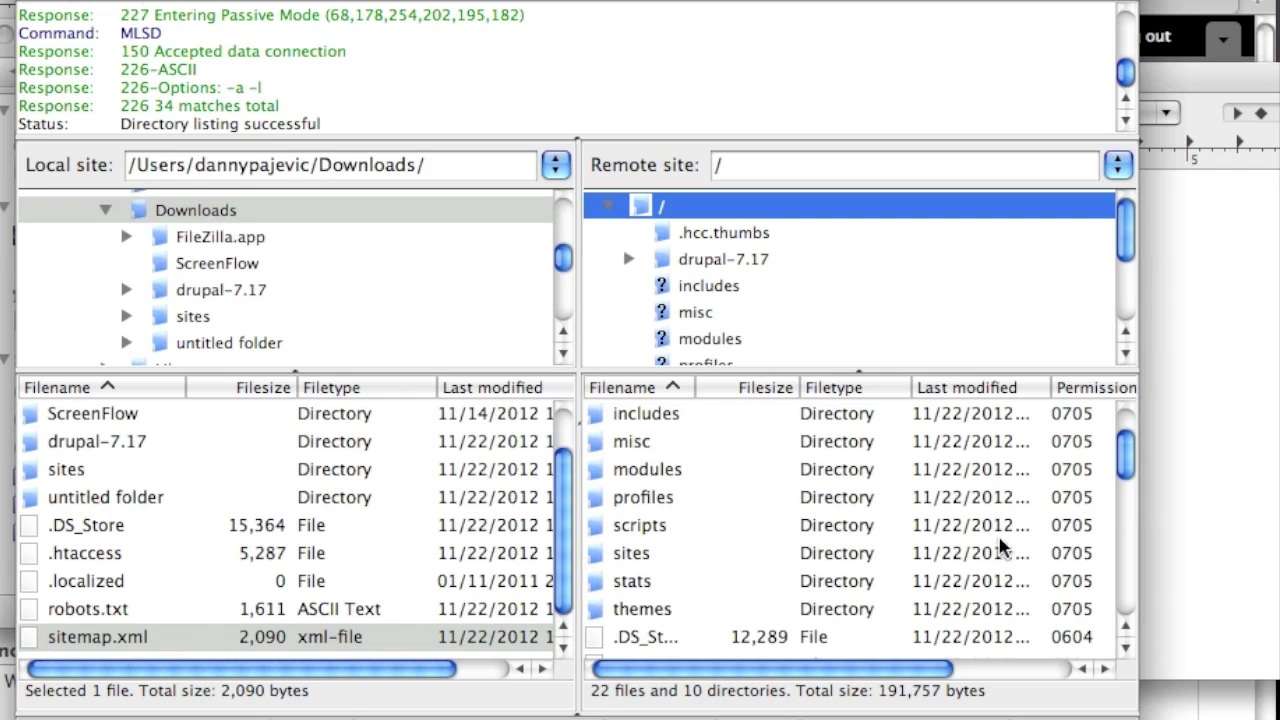
click(714, 264)
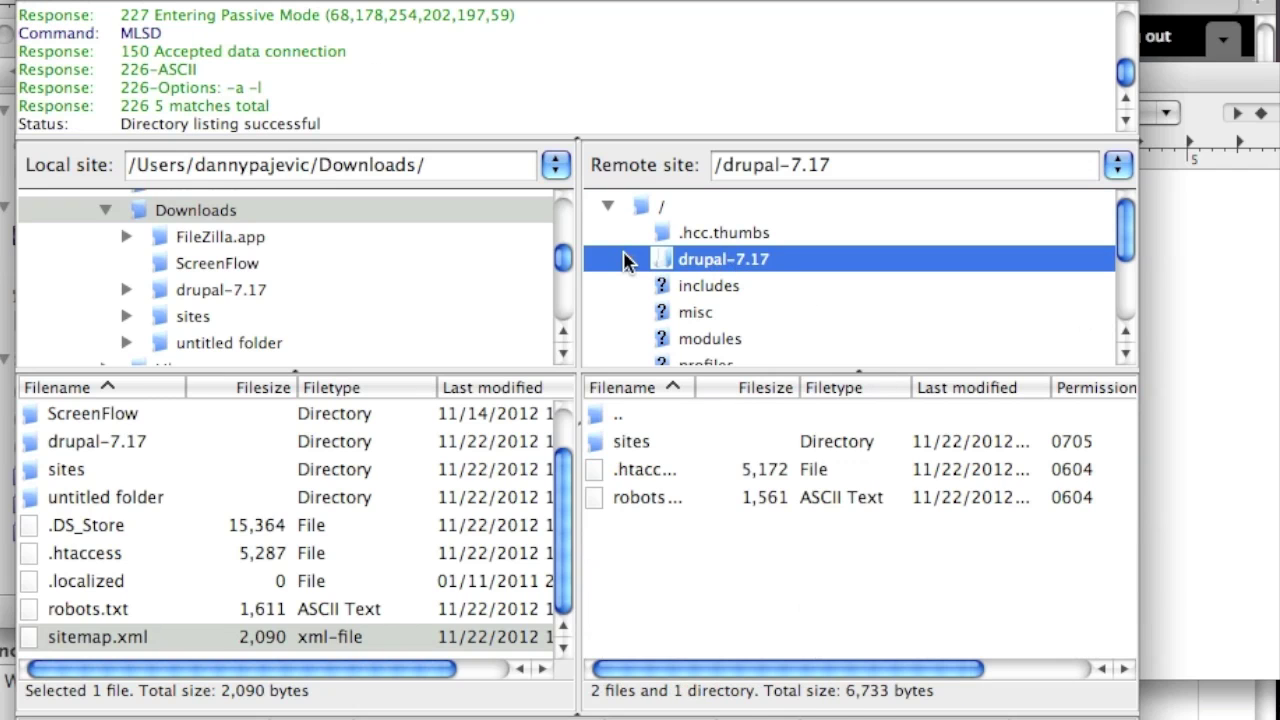
click(627, 258)
click(697, 288)
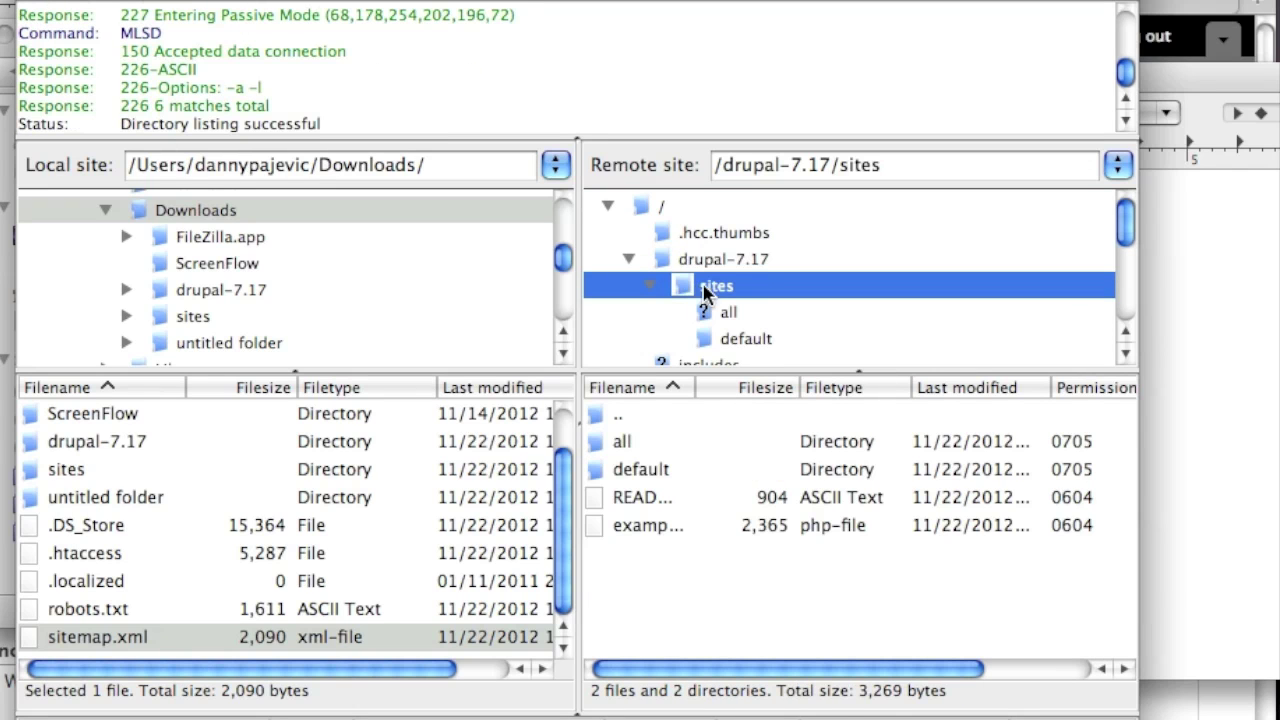
click(731, 341)
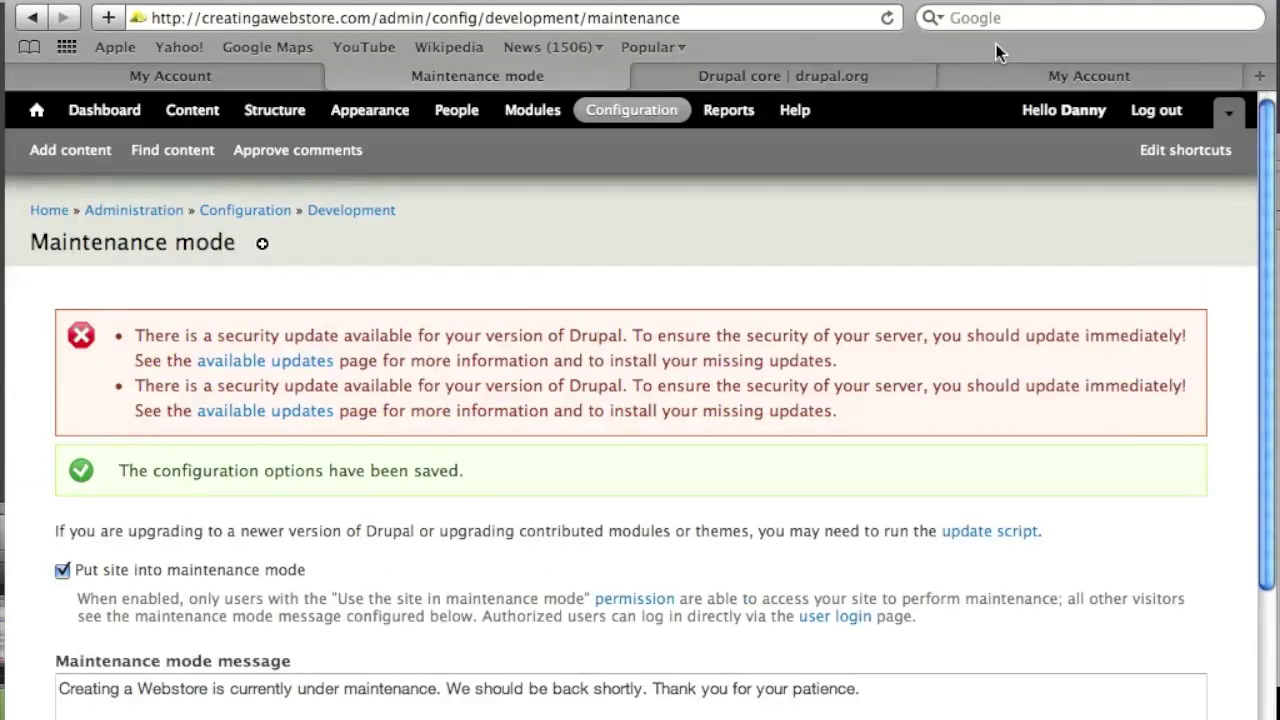
From the Drupal core page's Downloads list, open and read the 7.17 release notes on settings.php changes
click(818, 72)
scroll(608, 248, up, 5)
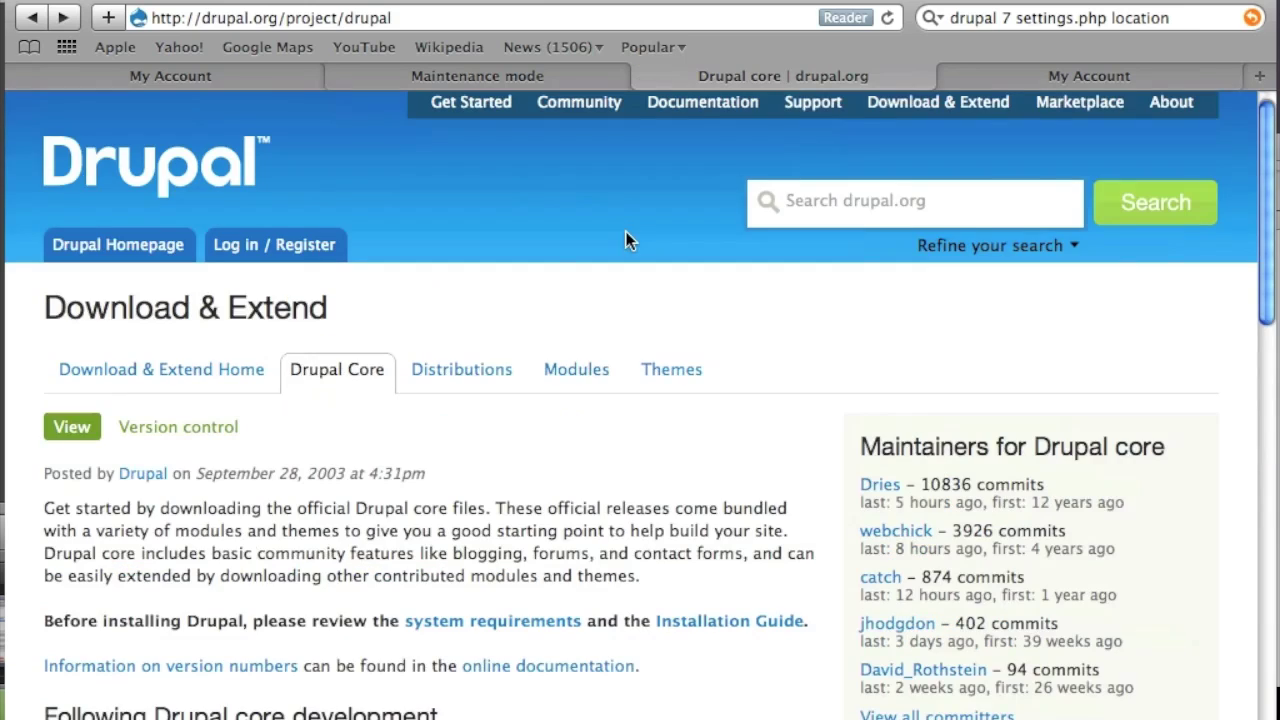
scroll(448, 290, down, 5)
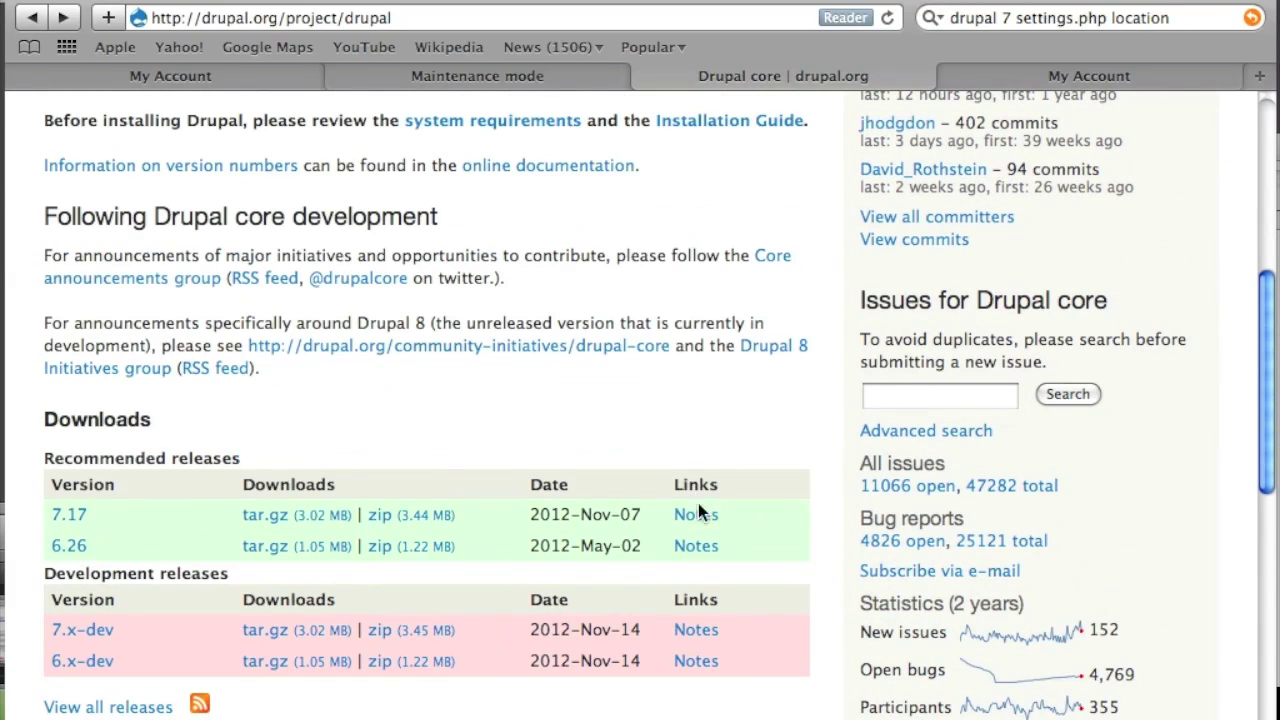
click(695, 516)
scroll(660, 510, down, 3)
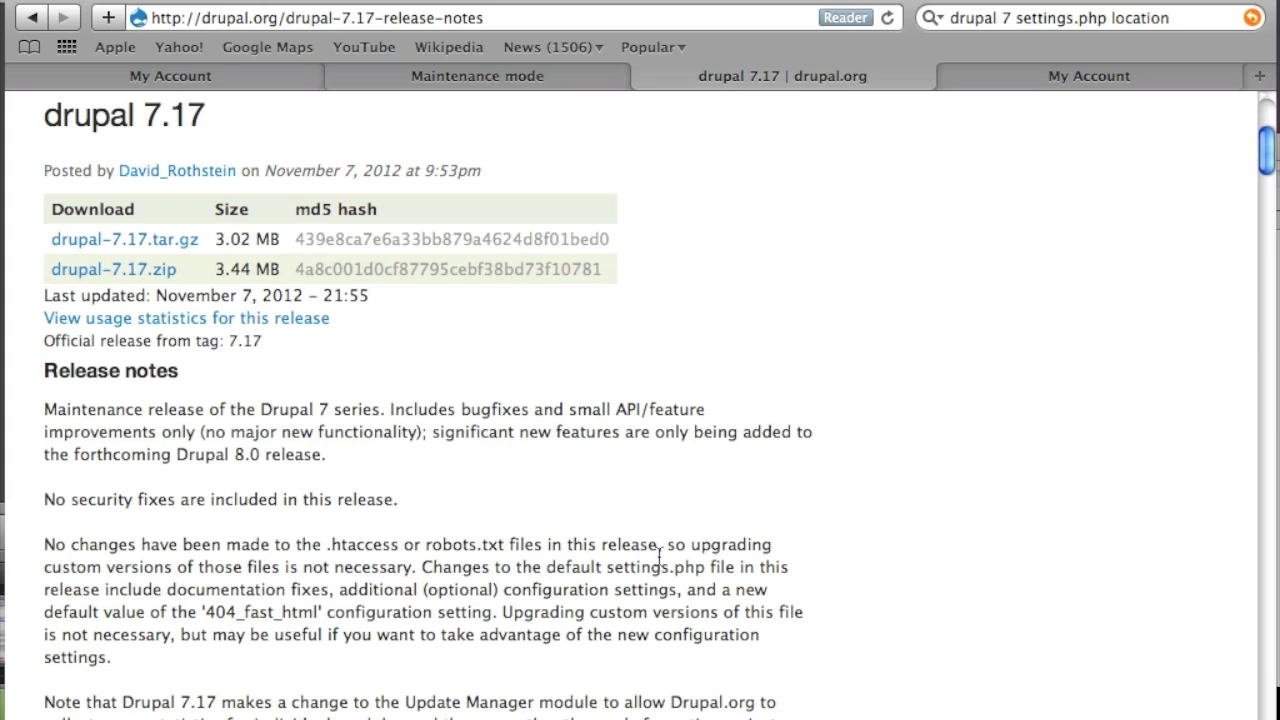
click(800, 714)
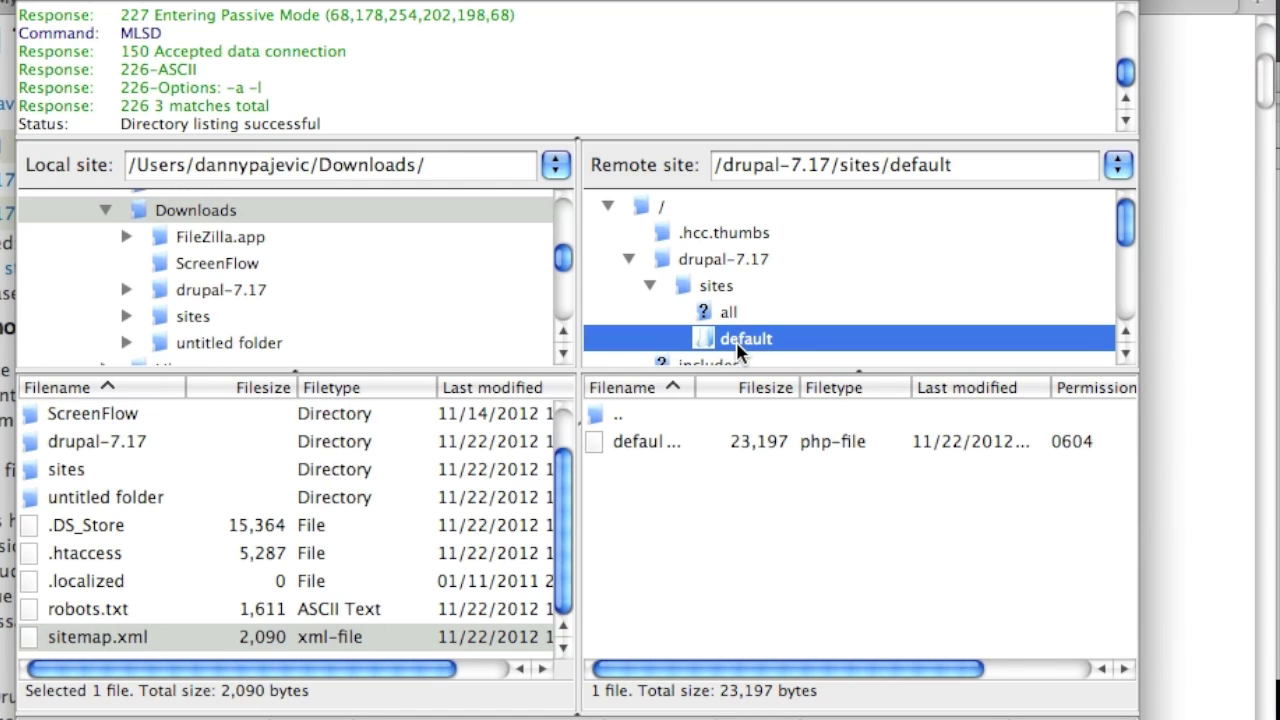
Select the PHP file in FileZilla's remote sites/default list, then bring Finder forward
click(650, 446)
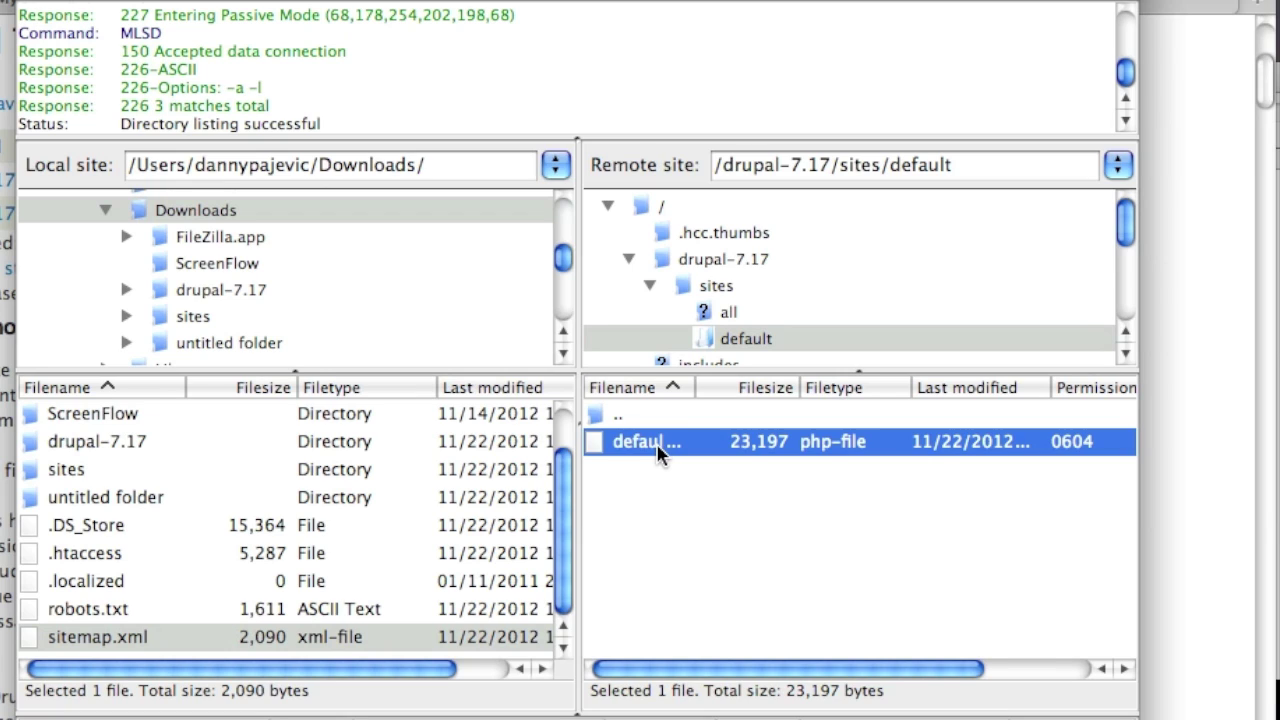
click(9, 694)
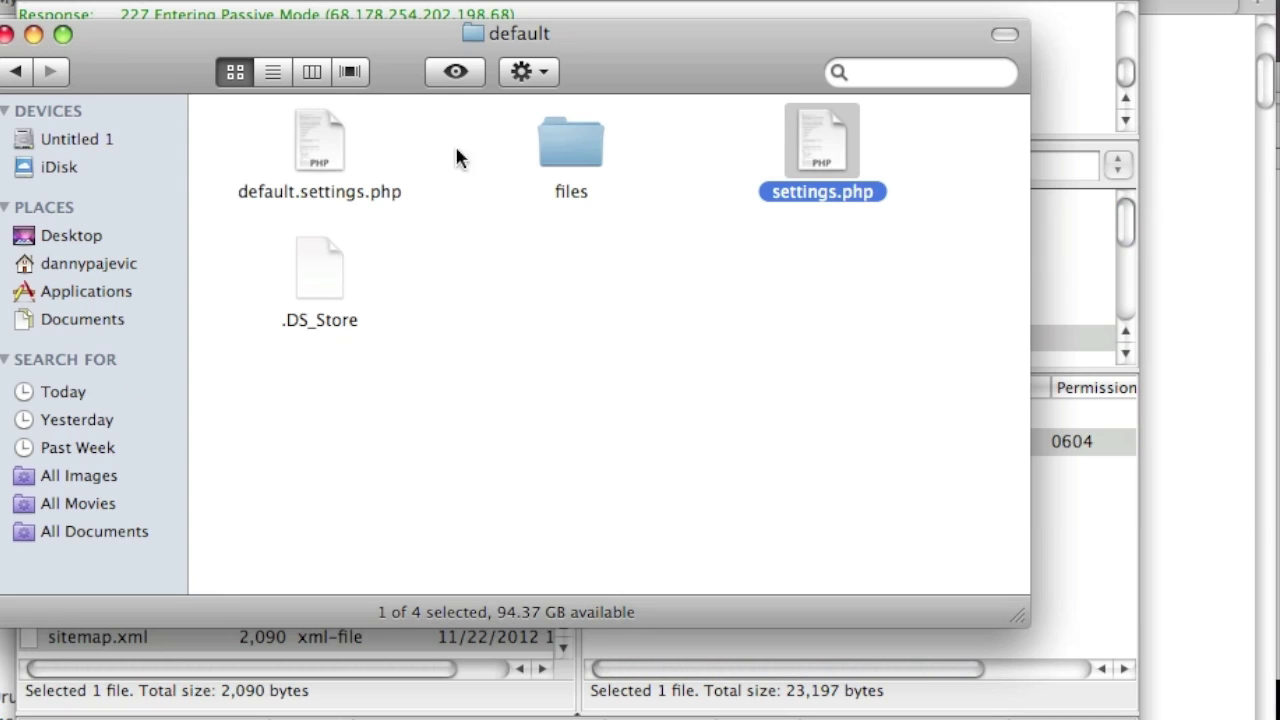
In Finder, open the downloaded drupal-7.17/sites/default folder
click(6, 80)
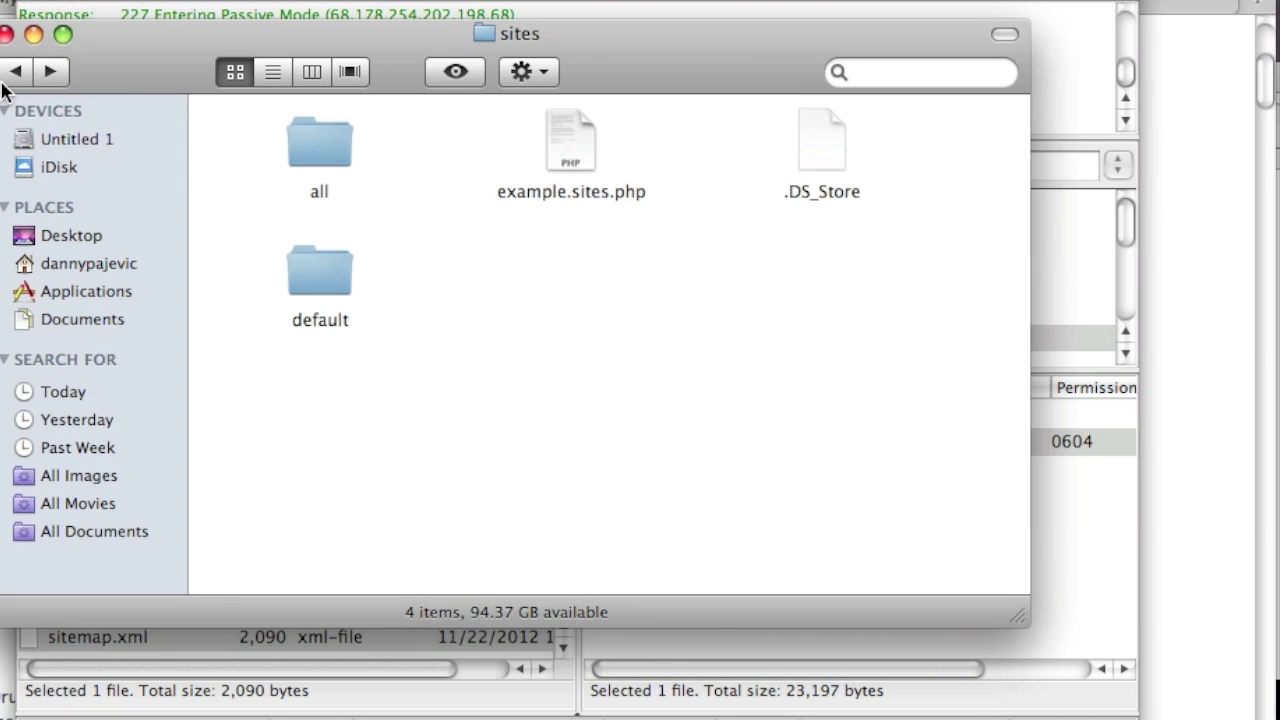
click(5, 86)
double_click(812, 138)
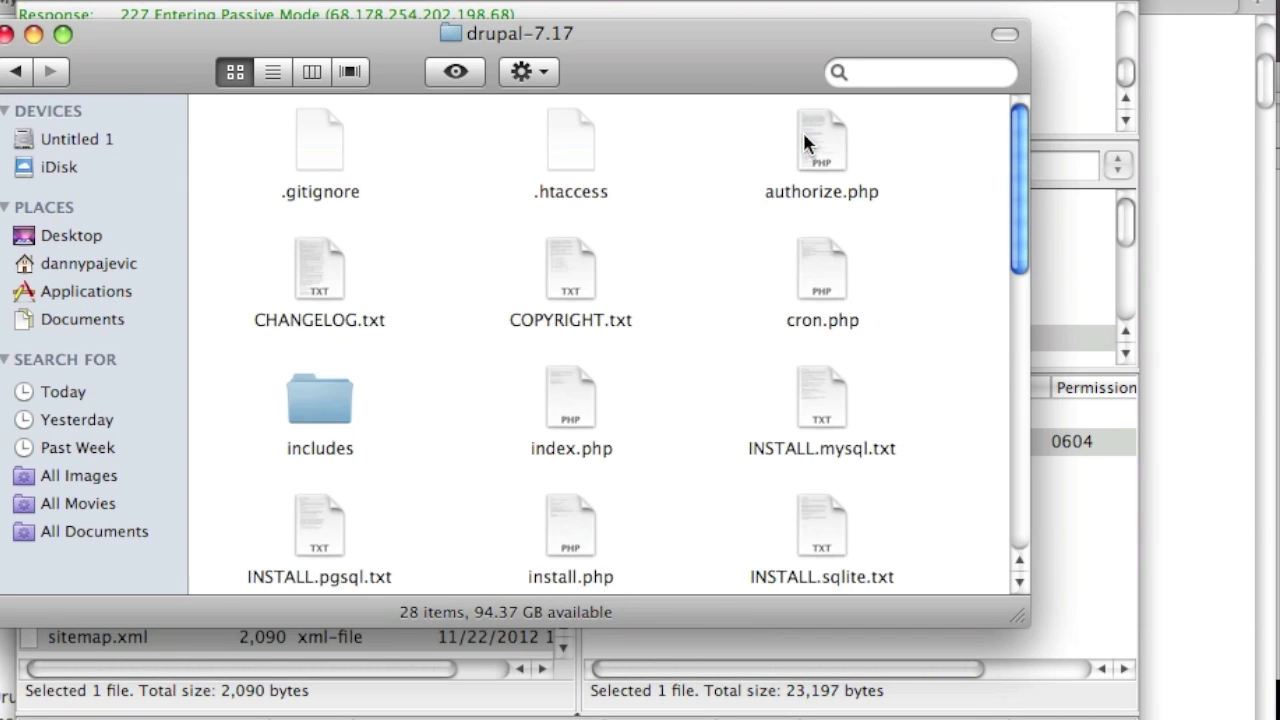
scroll(673, 272, down, 8)
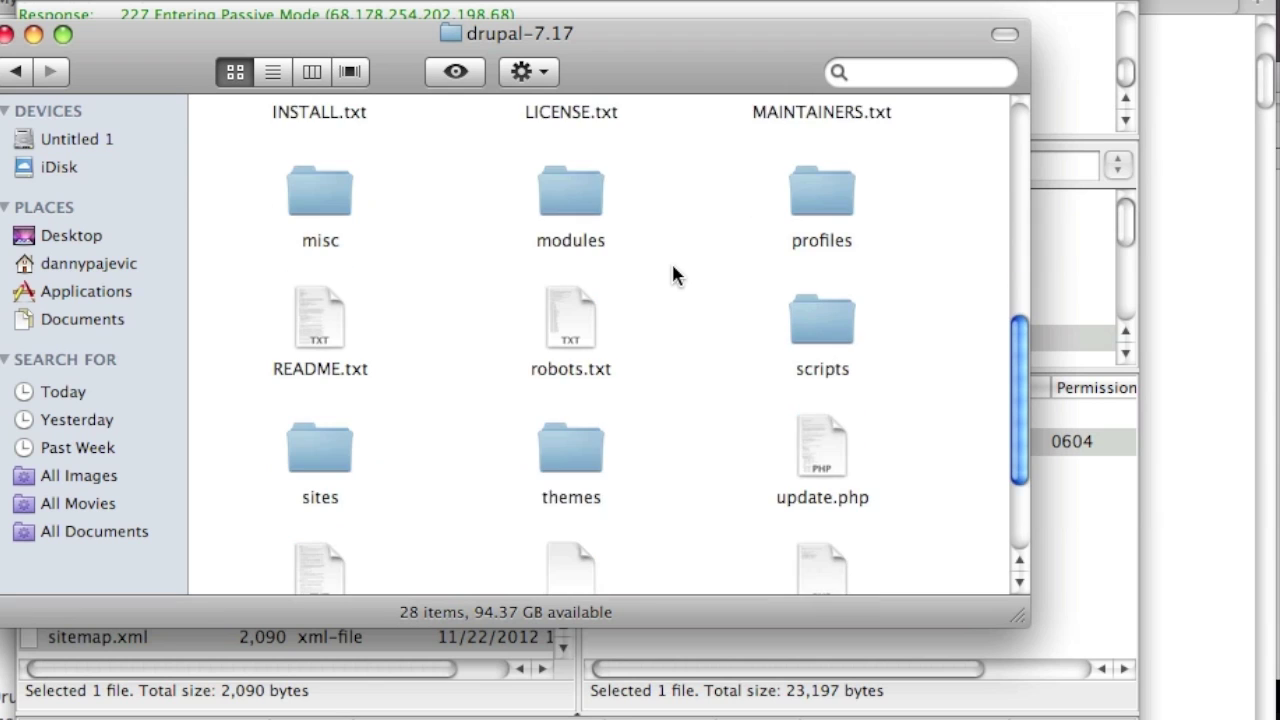
scroll(673, 274, down, 3)
double_click(337, 303)
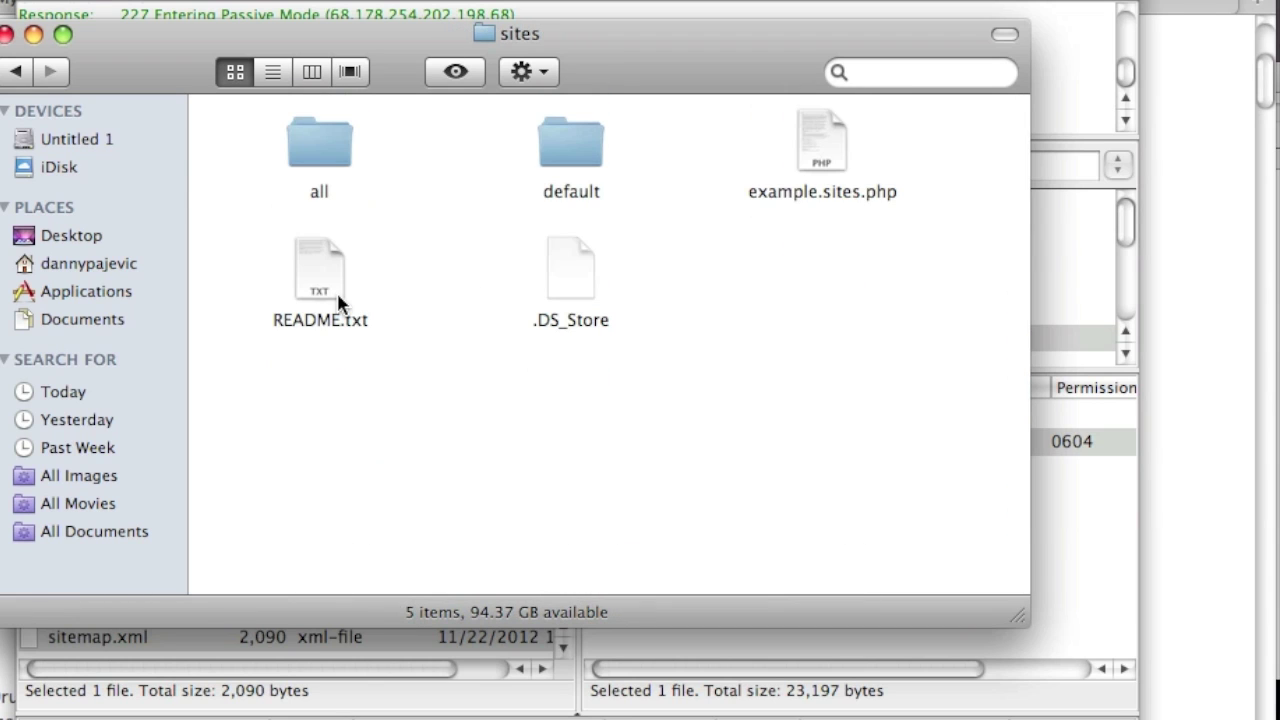
double_click(588, 136)
Open the new default.settings.php in TextEdit and arrange it beside settings.php
right_click(318, 146)
mouse_move(367, 210)
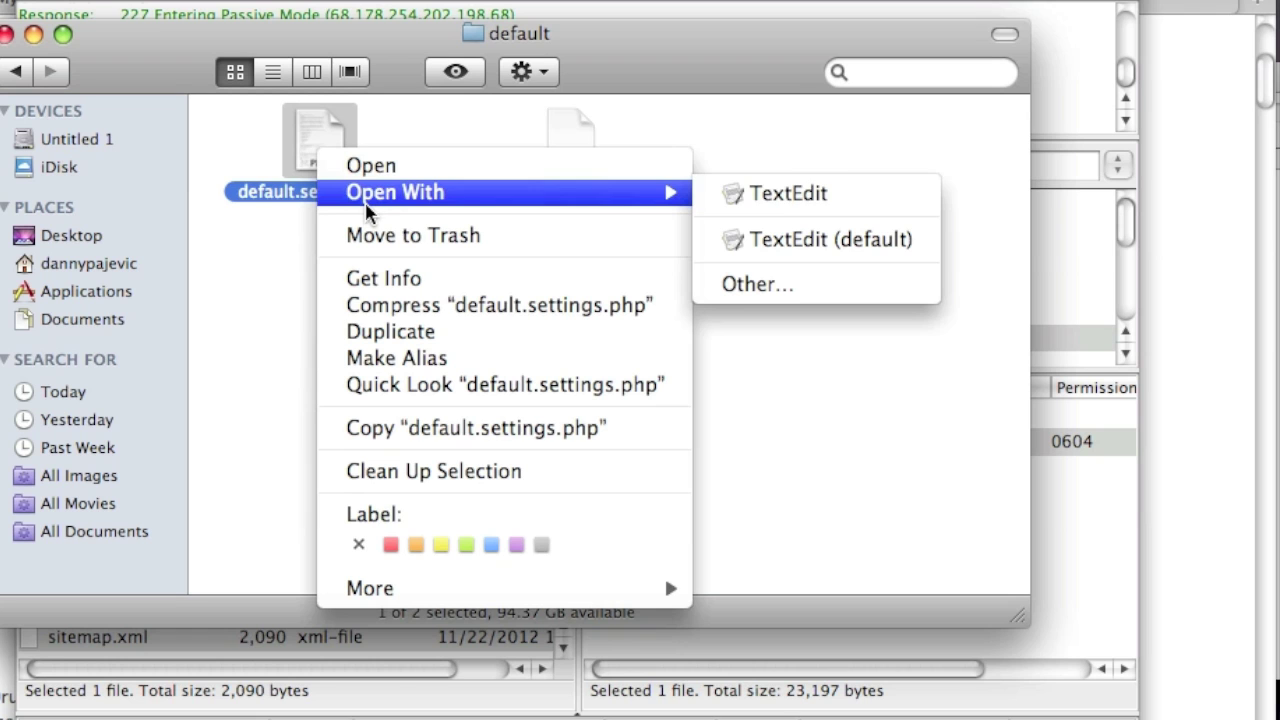
click(790, 200)
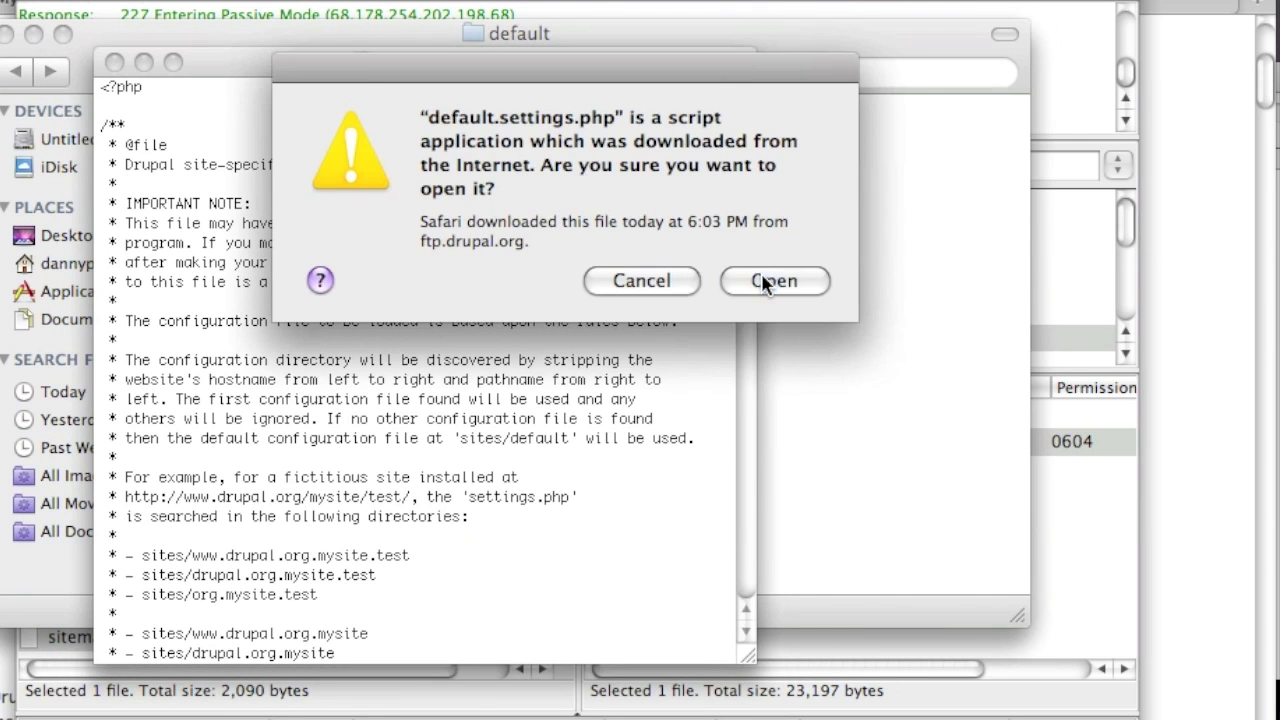
click(766, 281)
drag(557, 94, 874, 61)
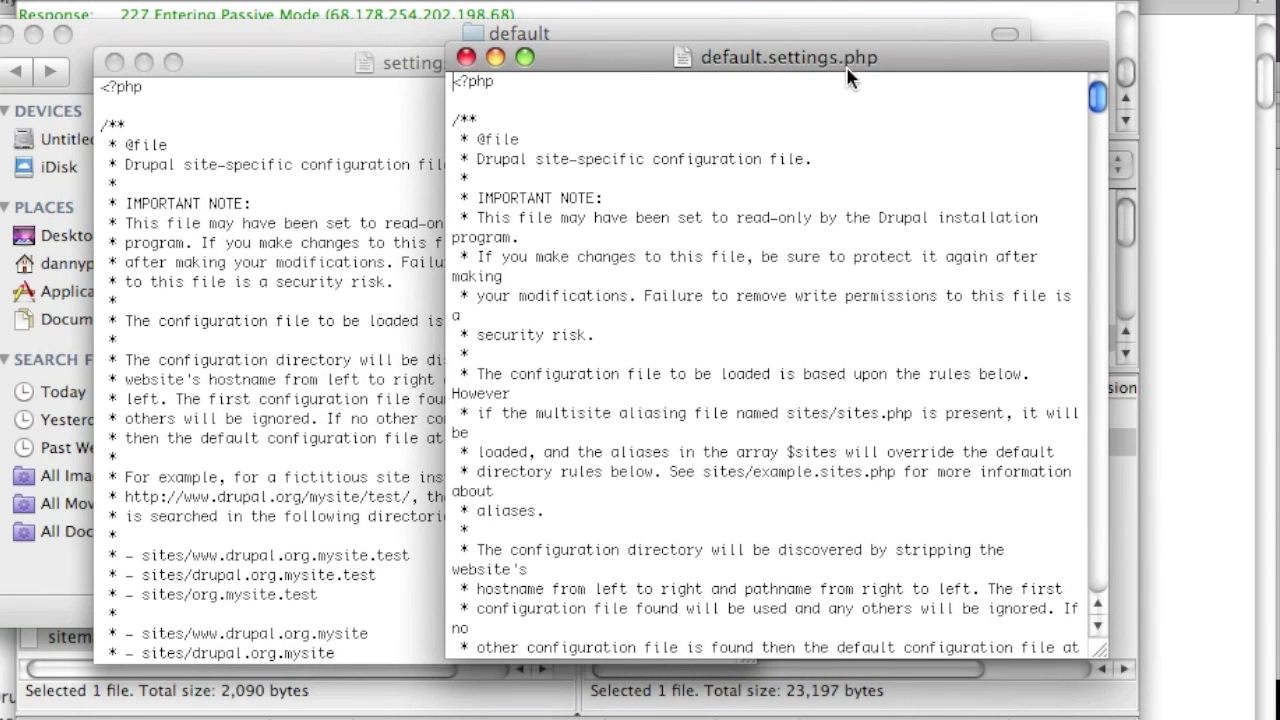
click(353, 140)
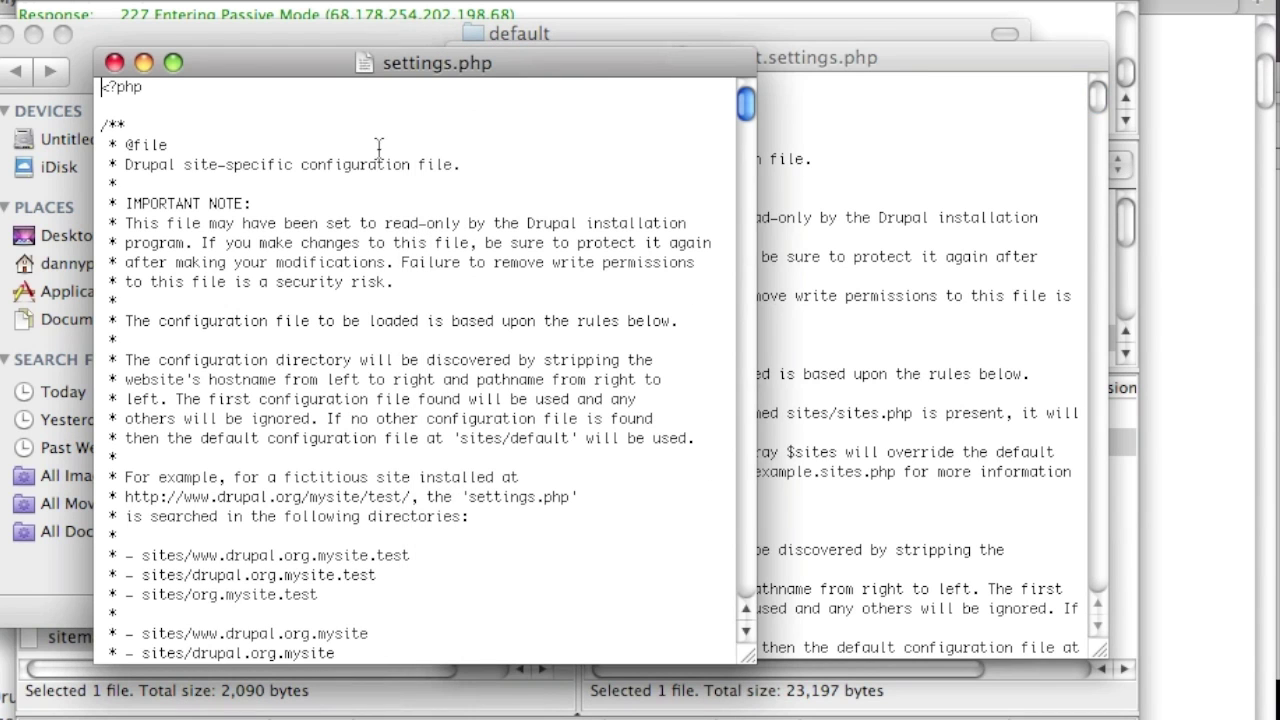
Navigate back to Downloads/sites/default and bring the TextEdit windows forward
click(60, 600)
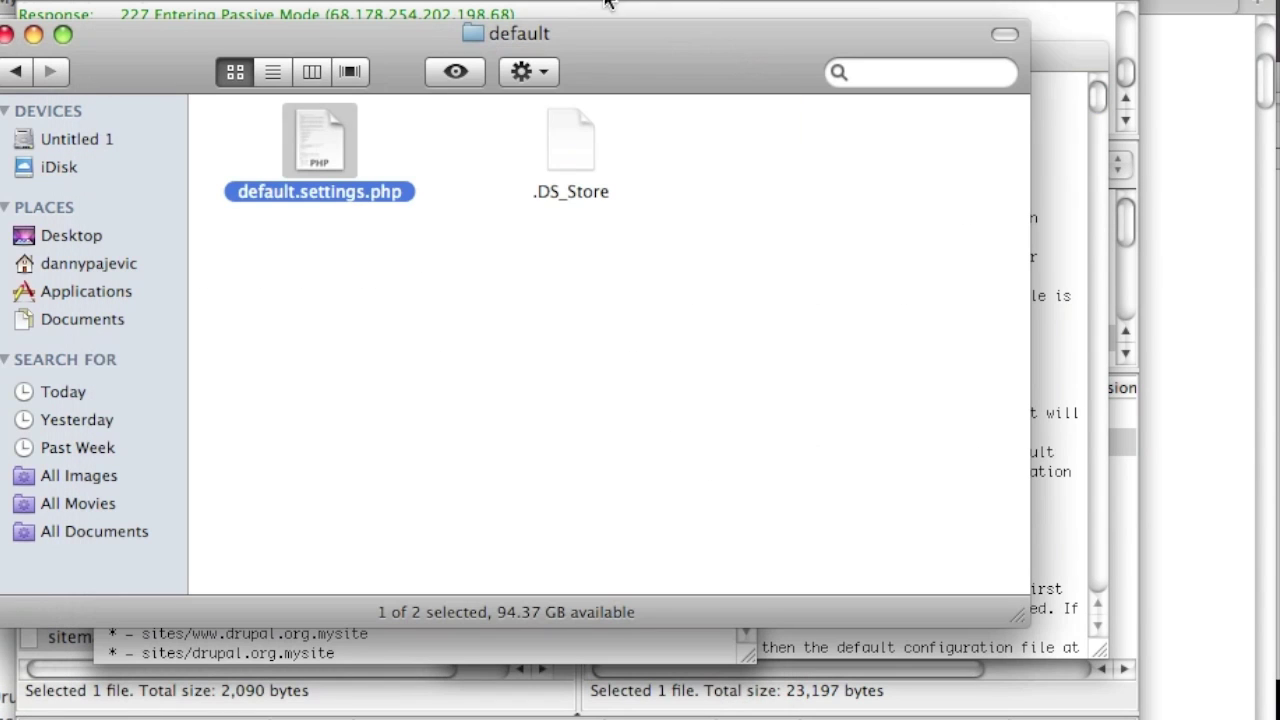
click(14, 71)
click(12, 72)
click(12, 73)
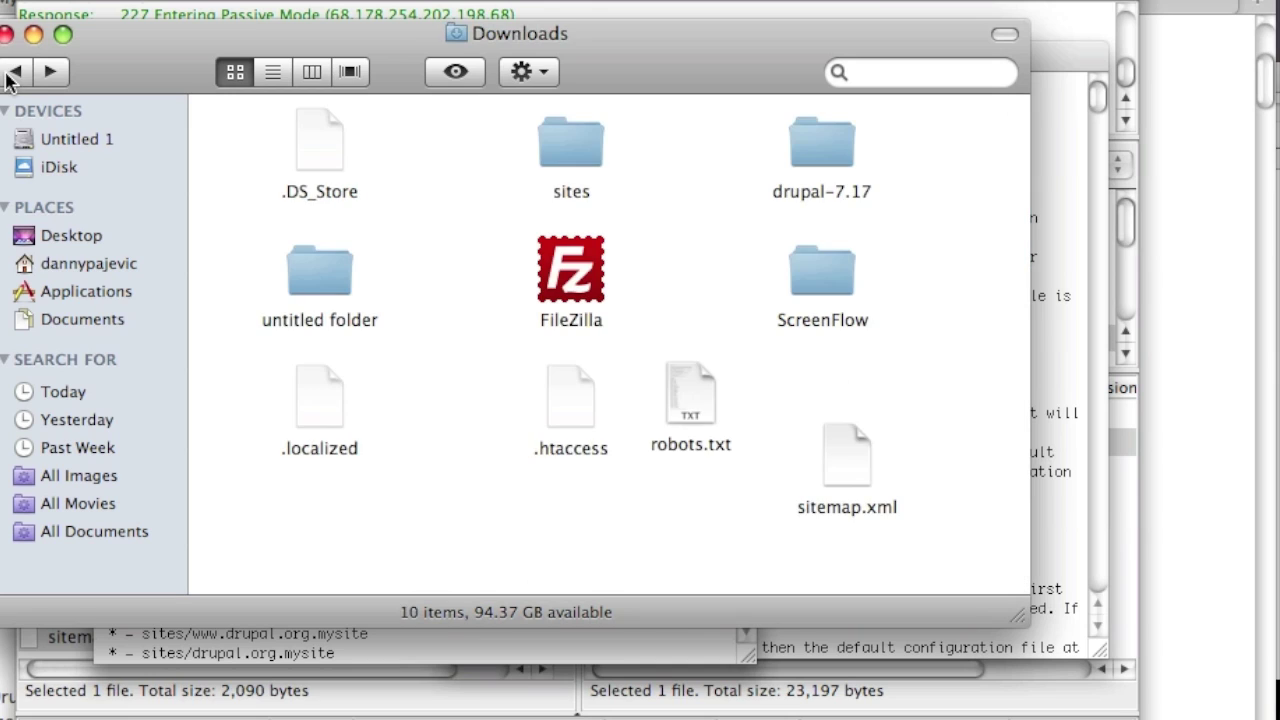
double_click(564, 133)
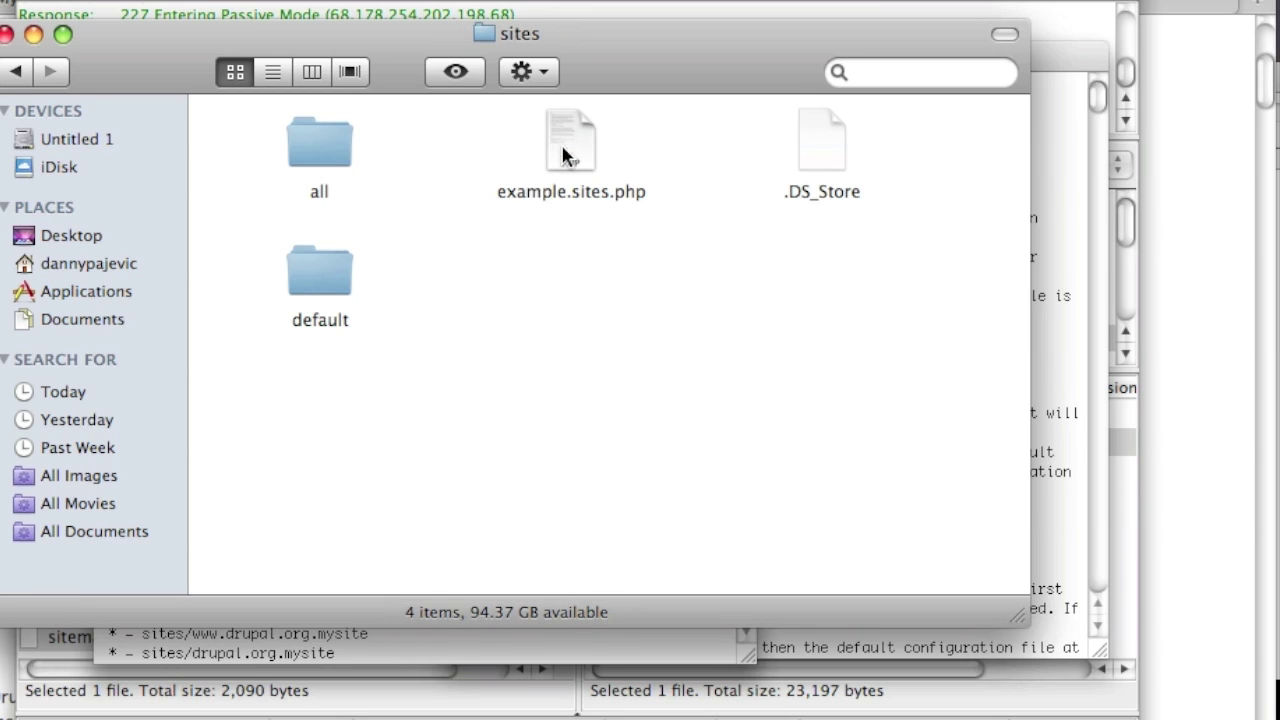
double_click(320, 272)
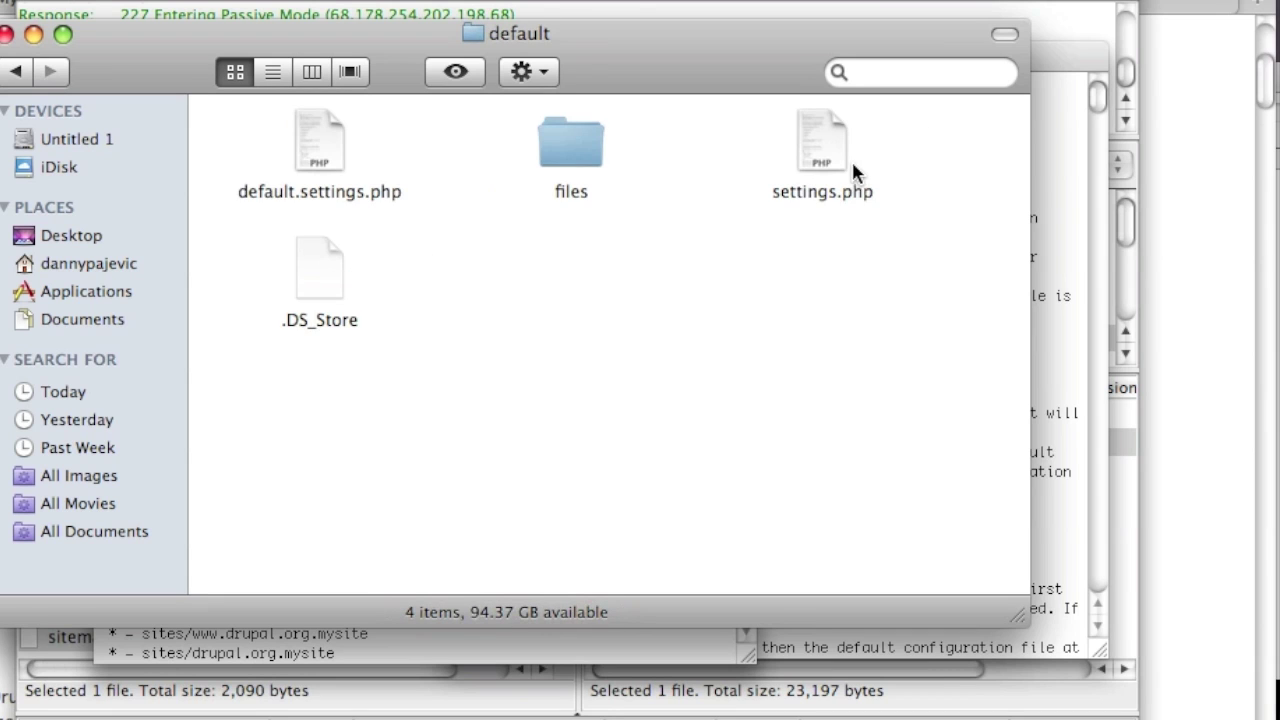
click(855, 712)
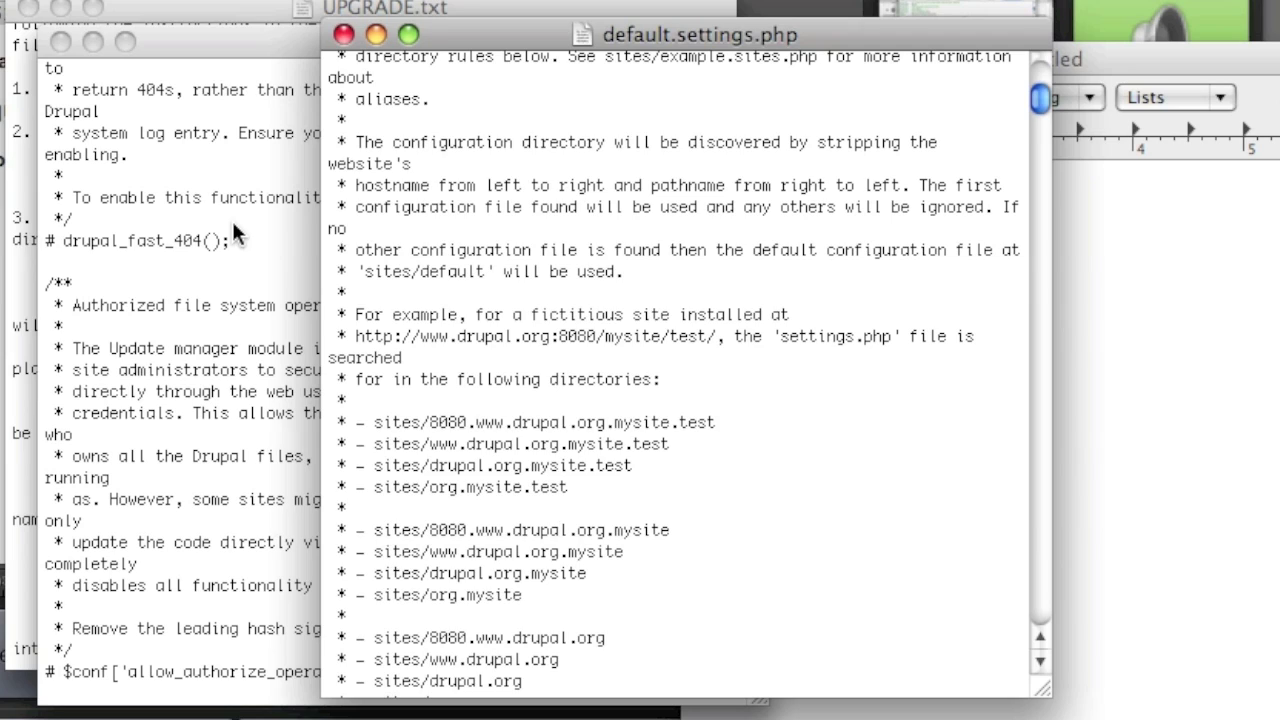
Find and select the $databases = array(); line to compare between the two settings files
click(232, 221)
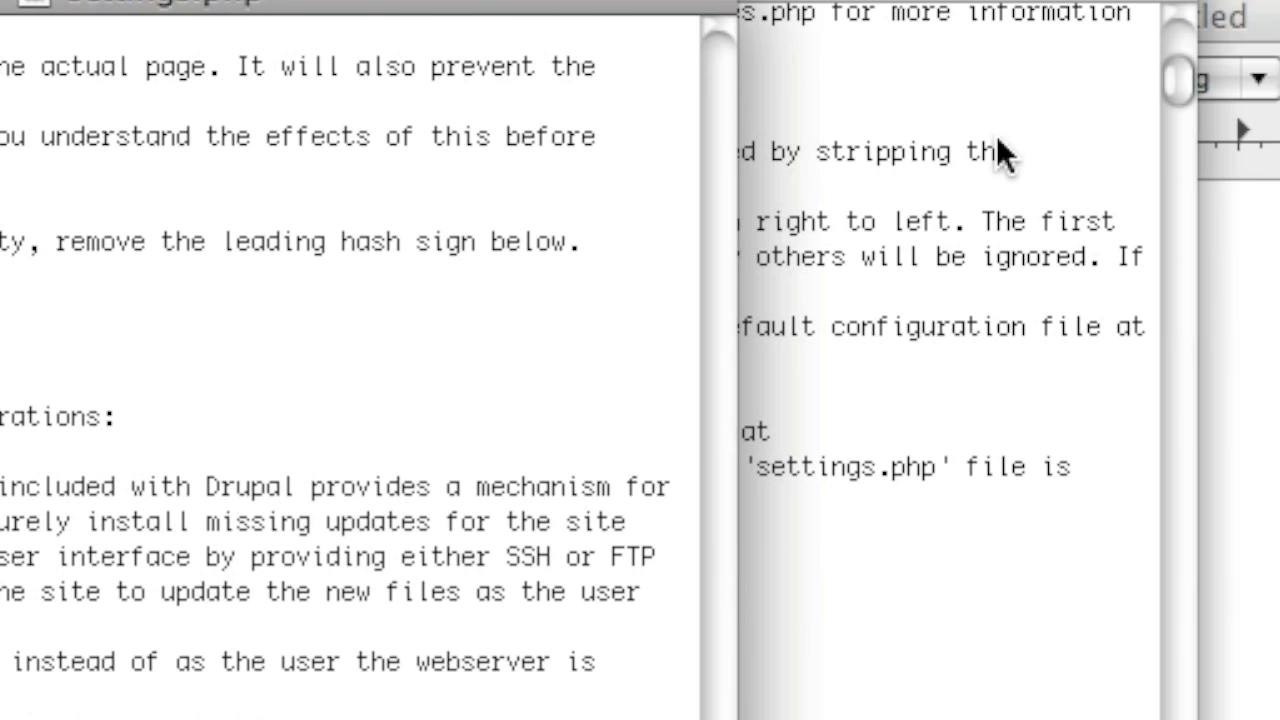
click(928, 142)
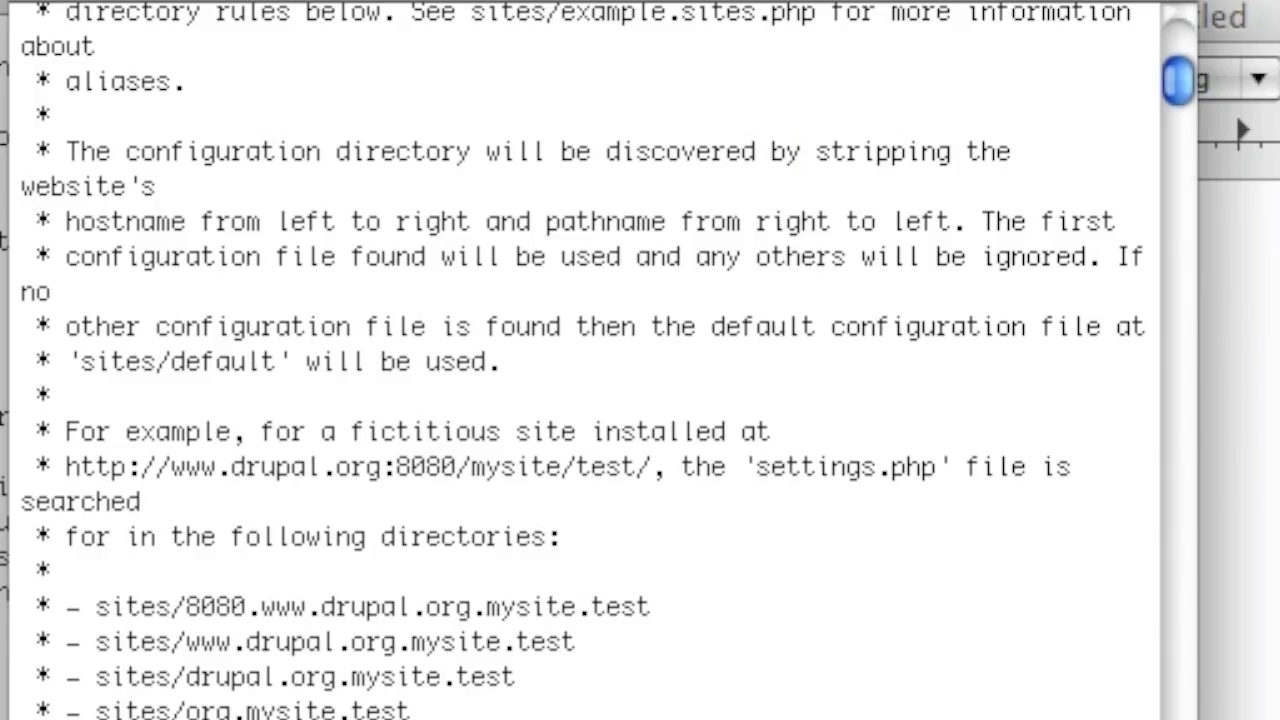
scroll(603, 597, down, 3)
scroll(605, 598, down, 20)
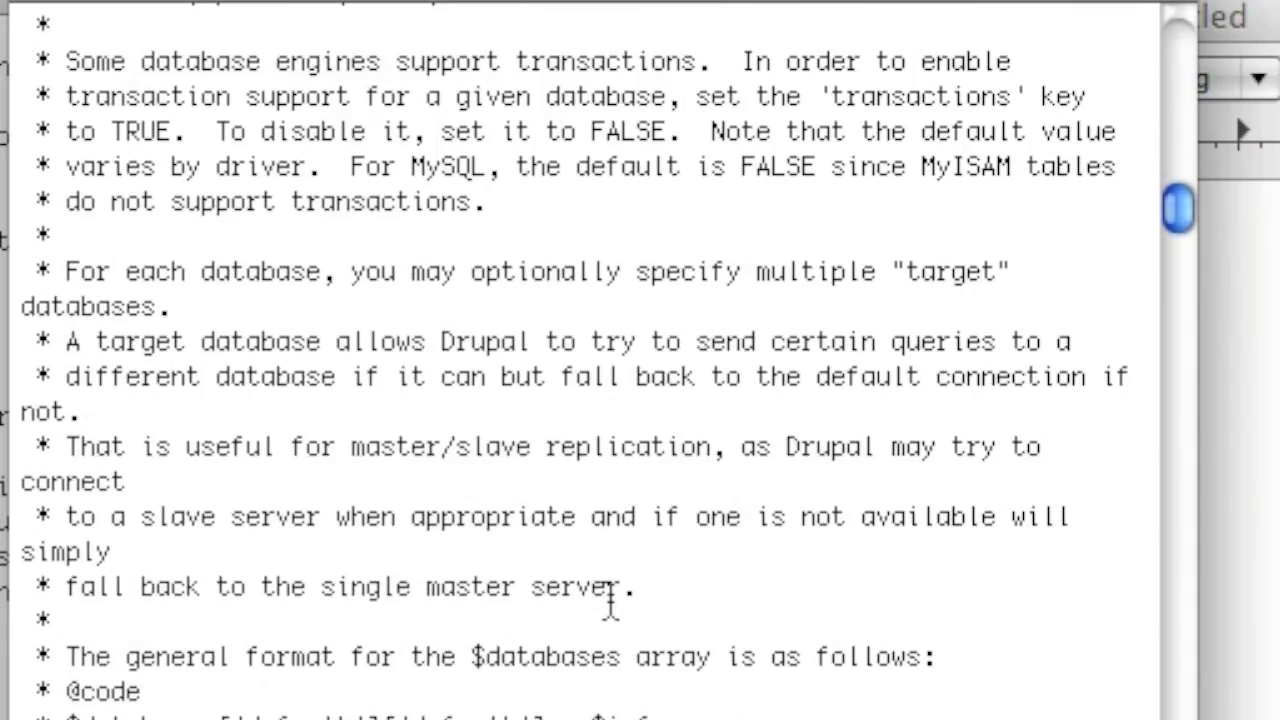
scroll(610, 598, down, 10)
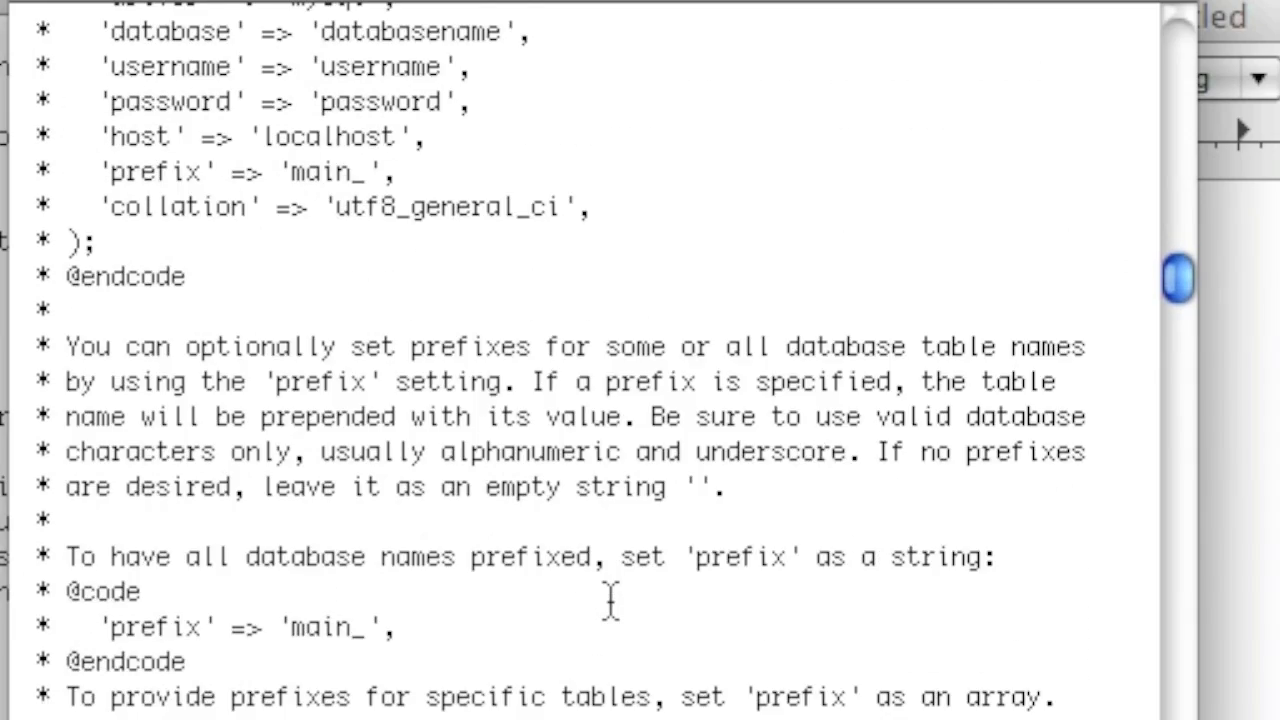
scroll(610, 600, down, 20)
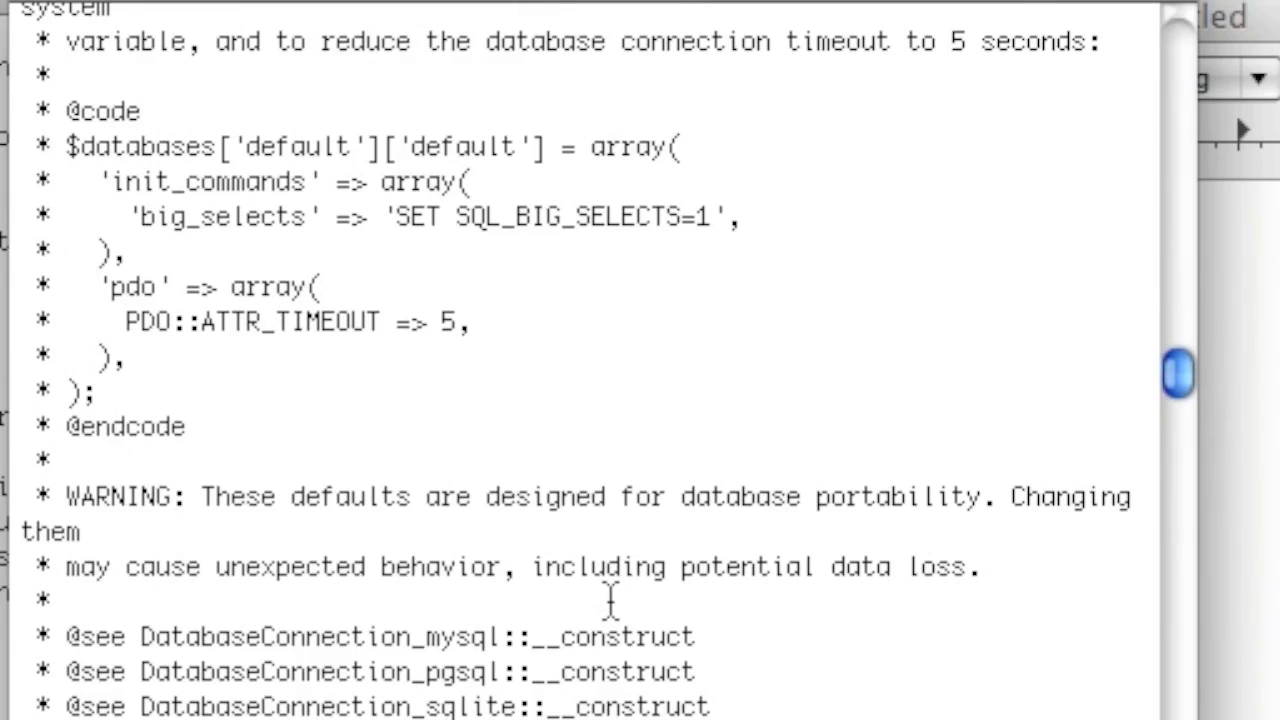
scroll(608, 600, down, 15)
scroll(216, 509, up, 5)
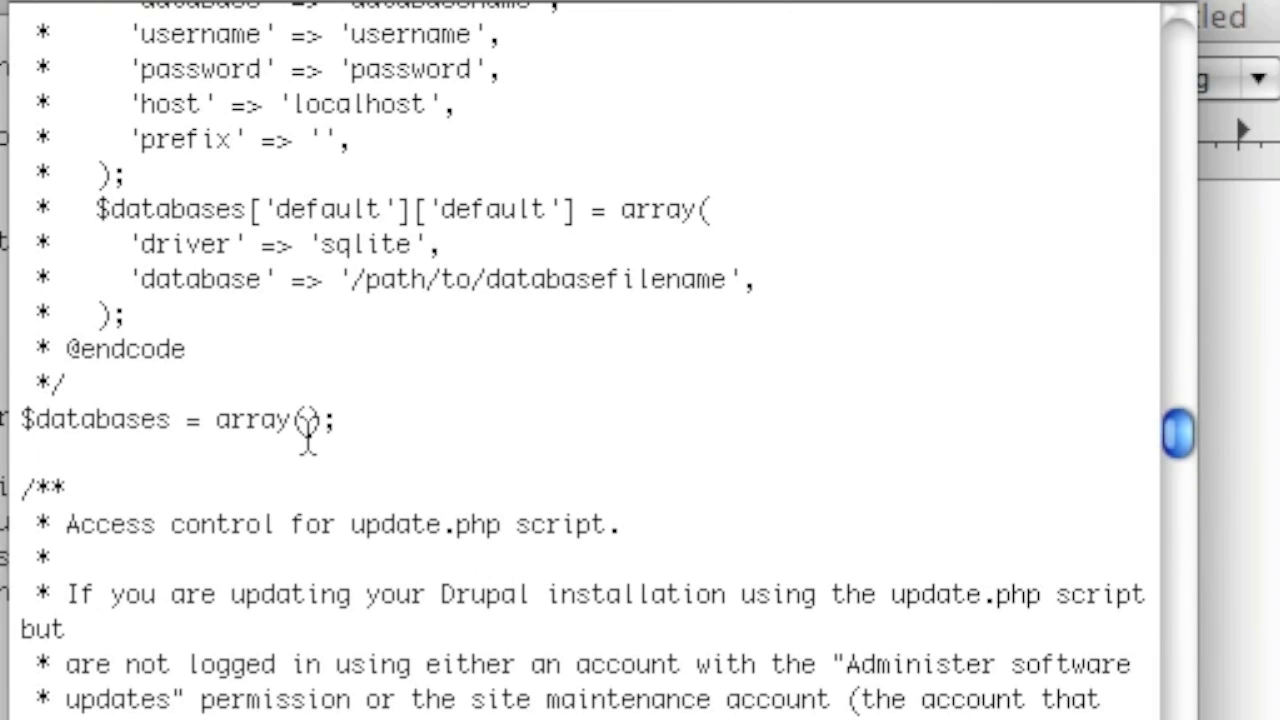
drag(357, 425, 22, 410)
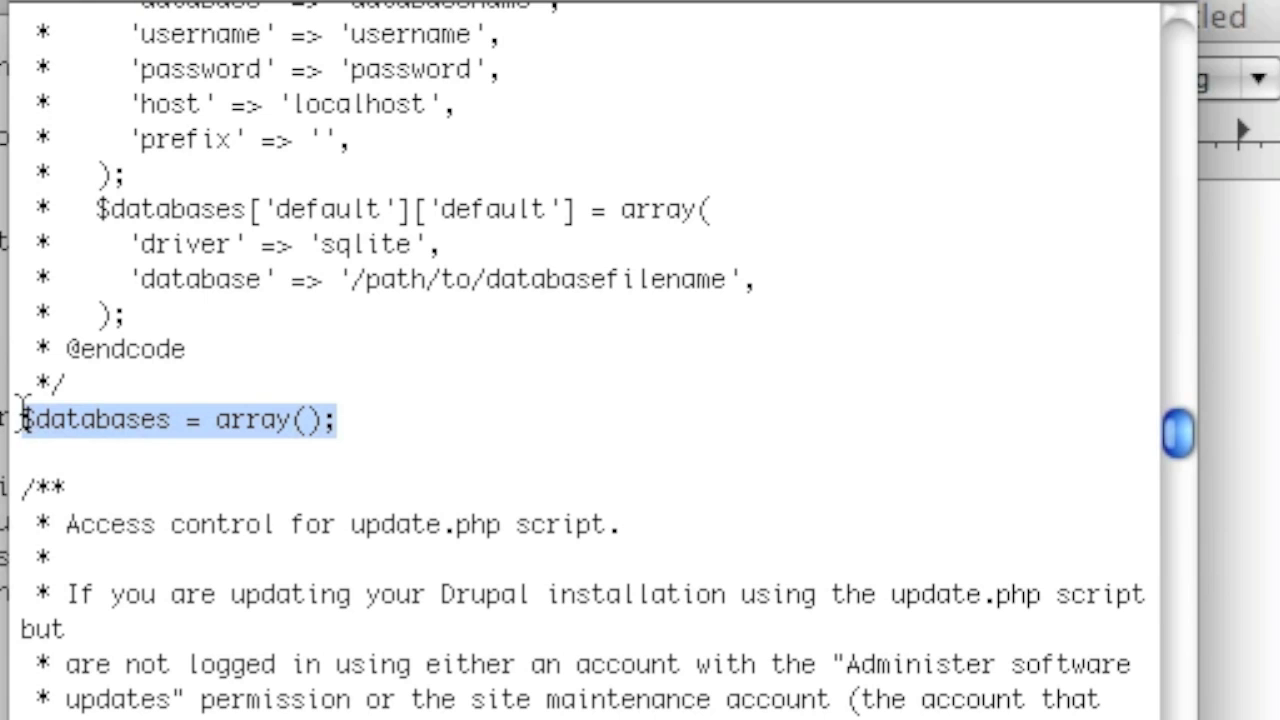
Select the $drupal_hash_salt line for comparison
click(8, 420)
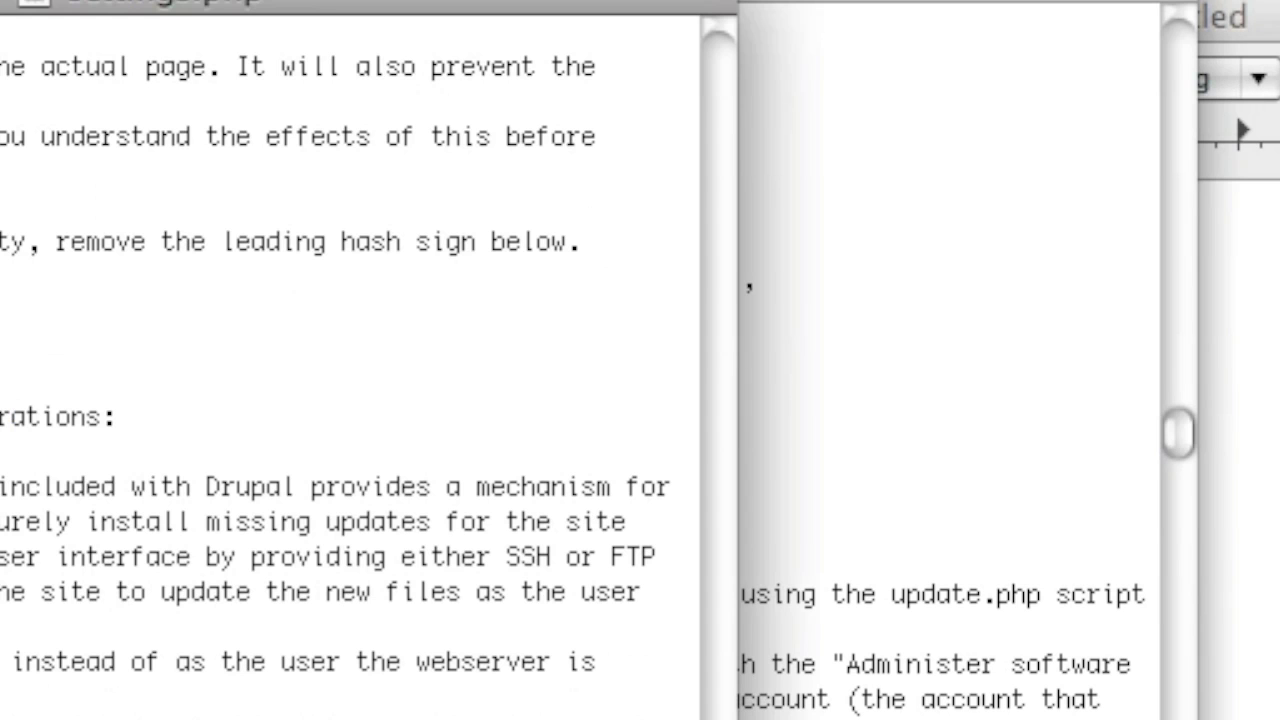
click(956, 448)
scroll(535, 537, down, 12)
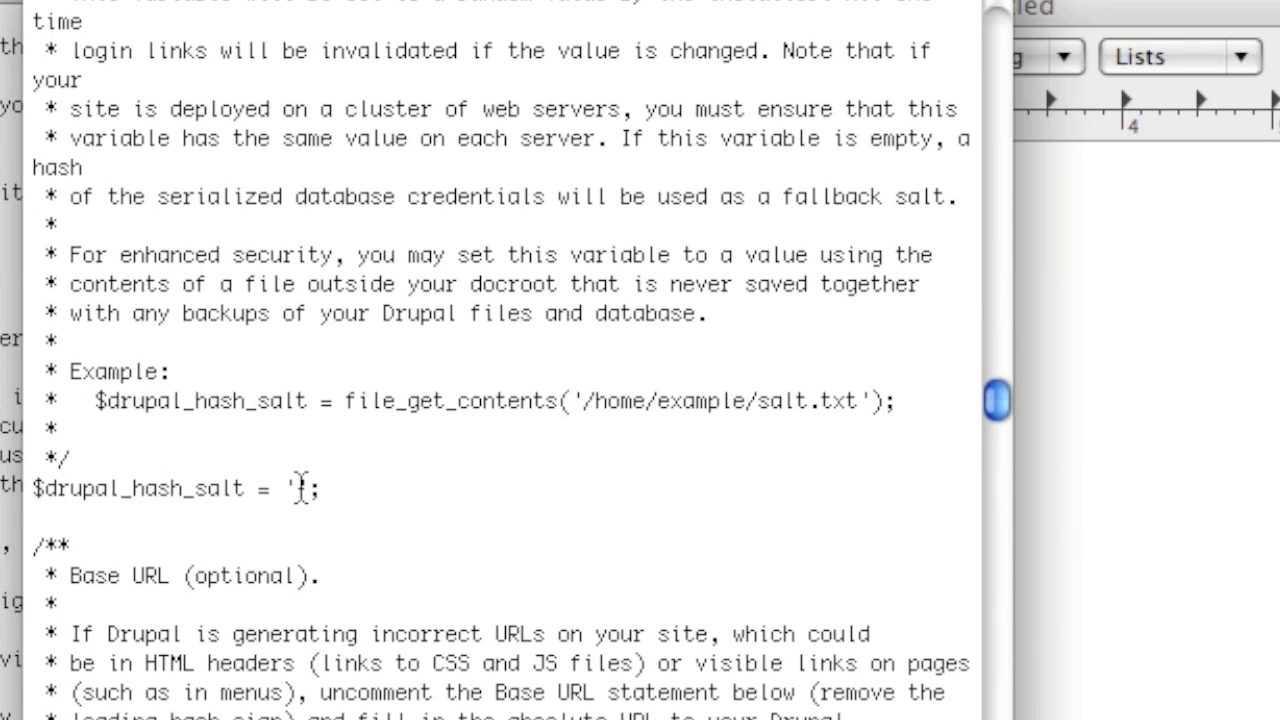
drag(354, 487, 27, 478)
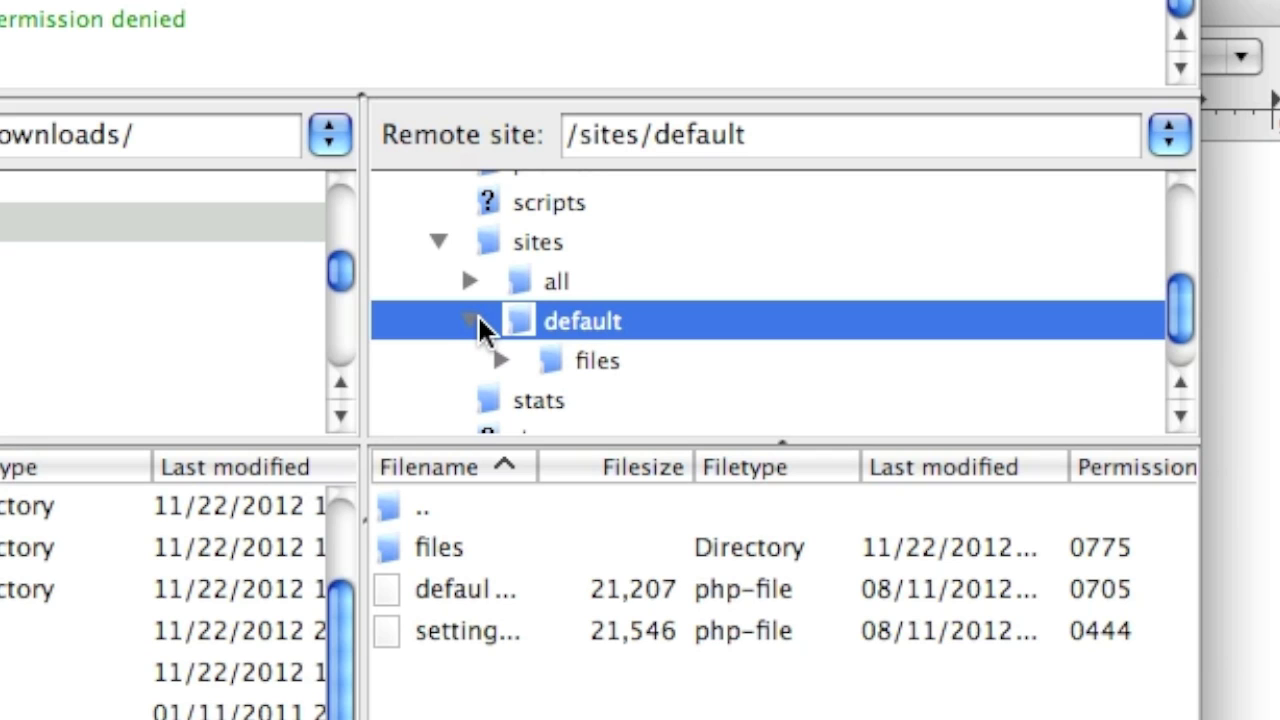
Open the server's settings.php via View/Edit in the default text editor
scroll(533, 360, up, 5)
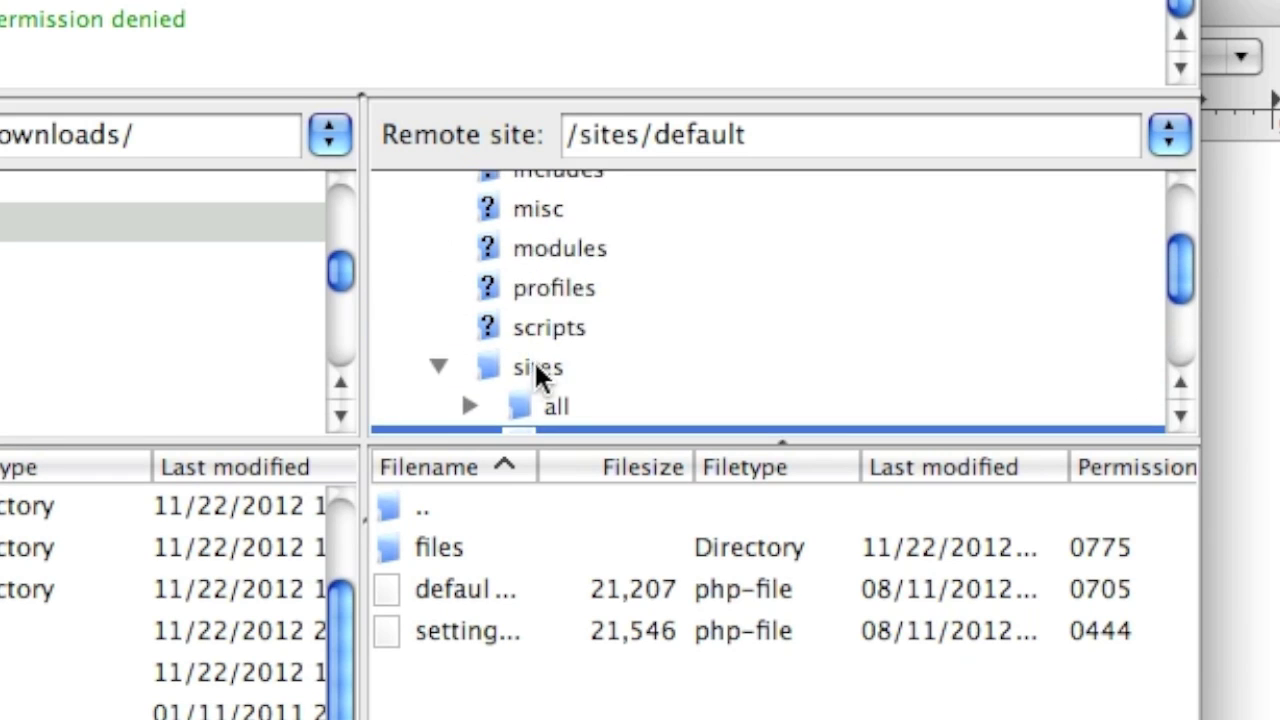
scroll(488, 350, down, 6)
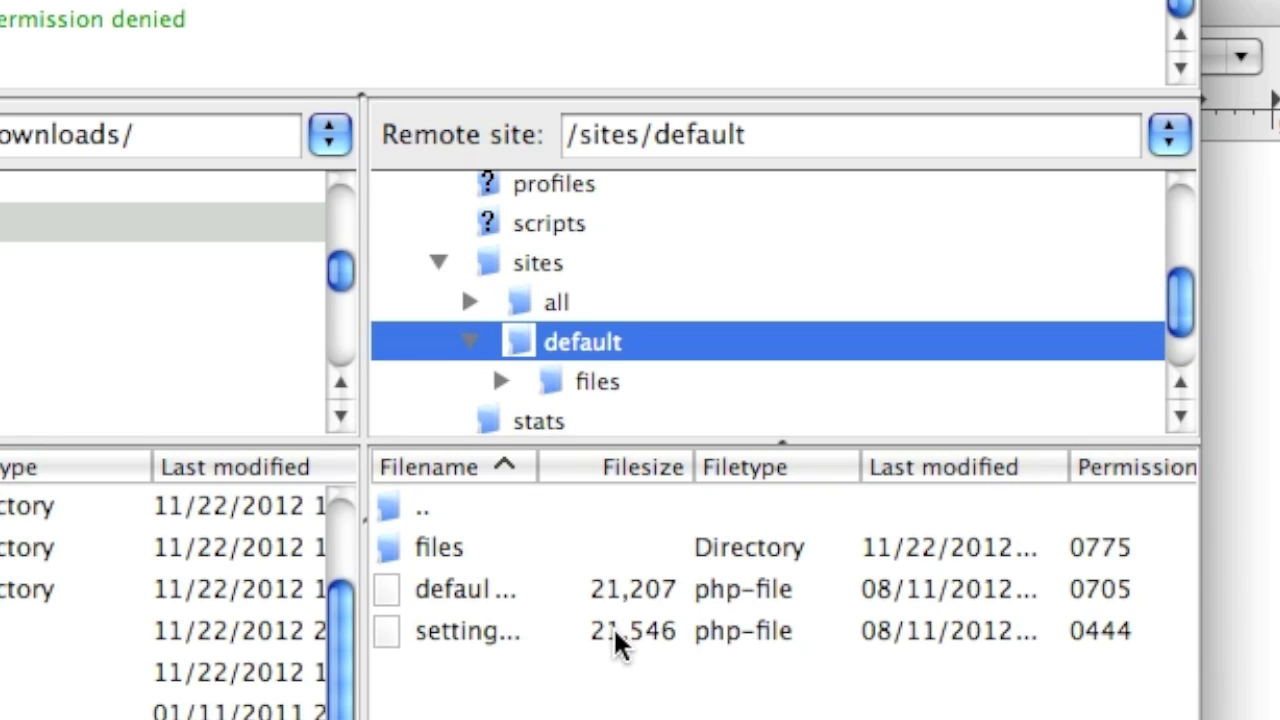
click(463, 631)
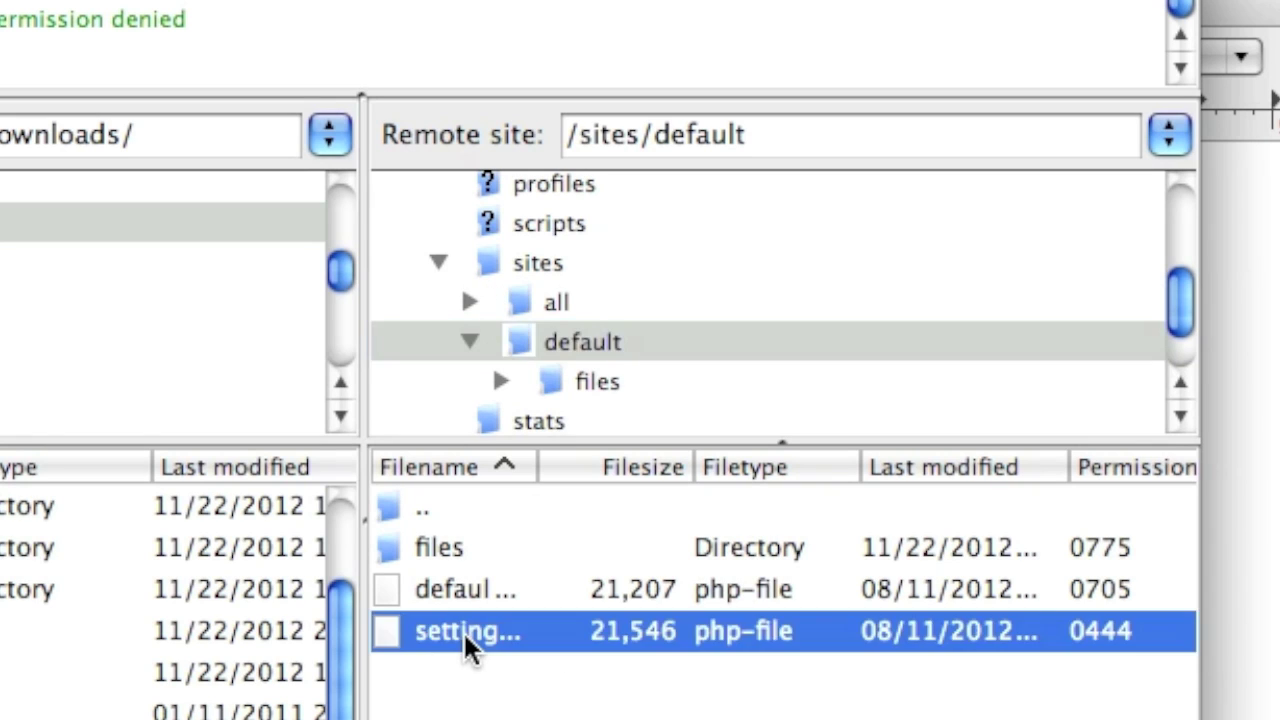
right_click(466, 634)
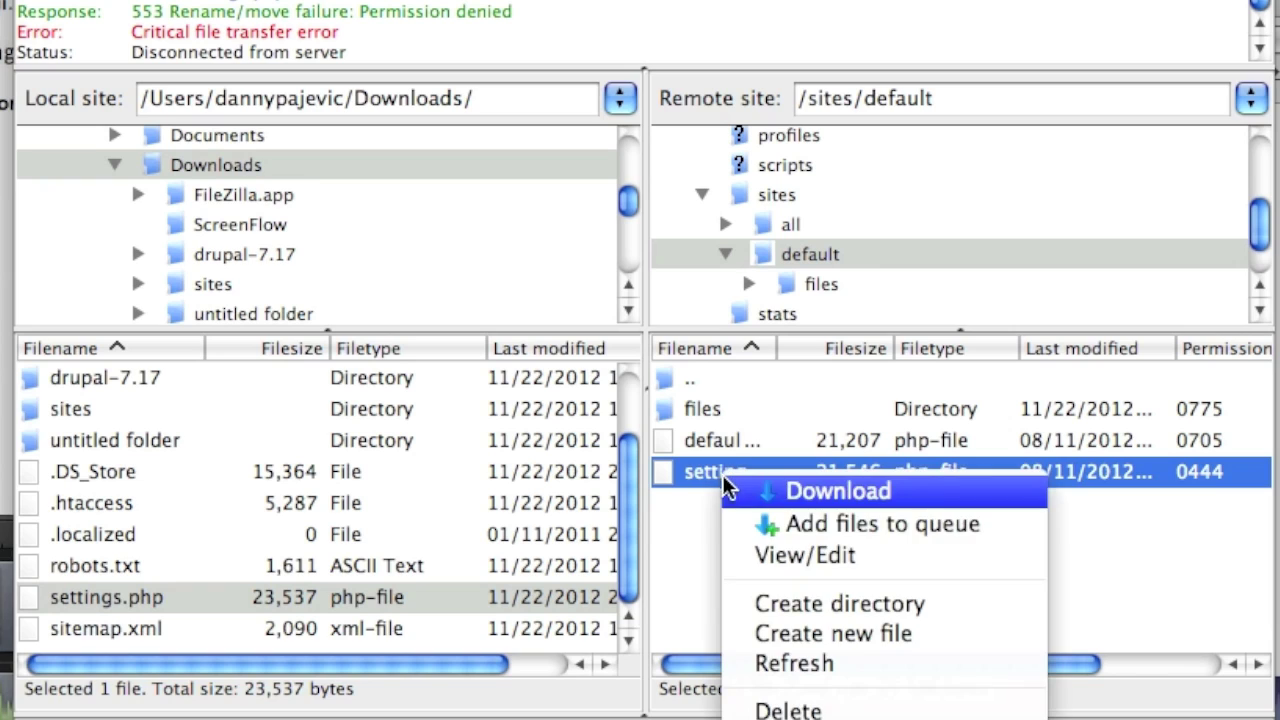
click(776, 553)
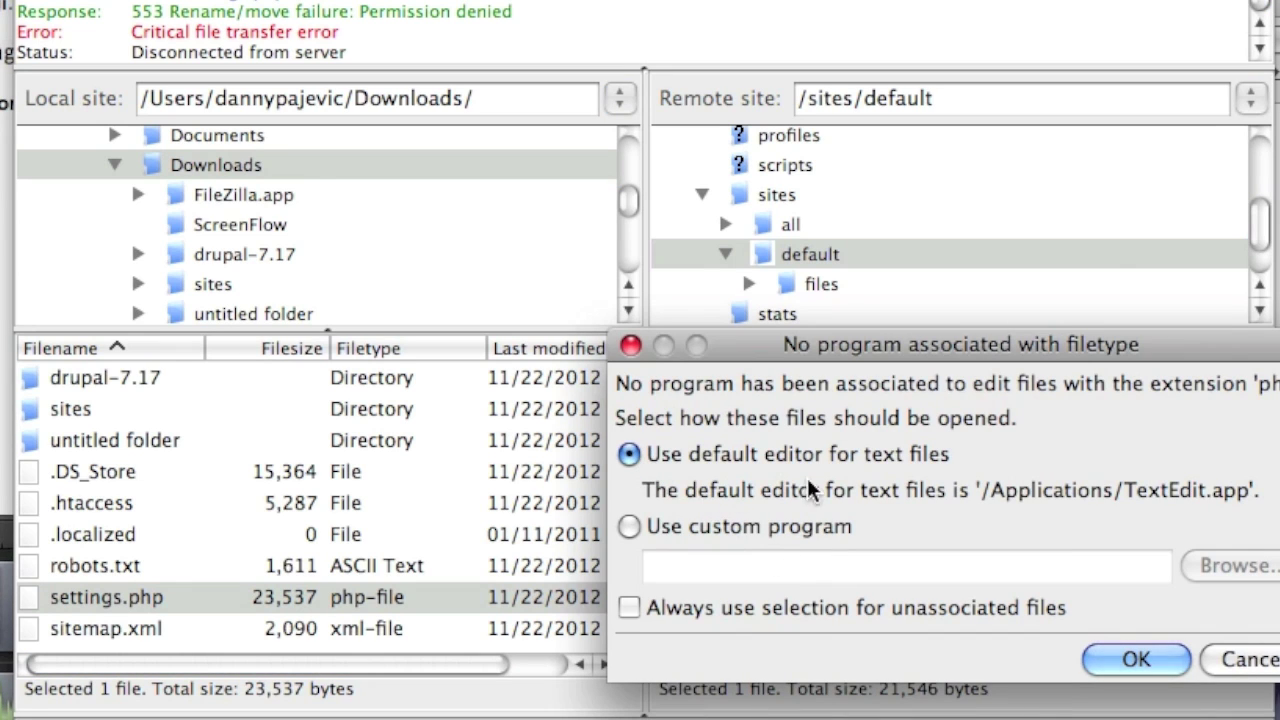
click(1140, 659)
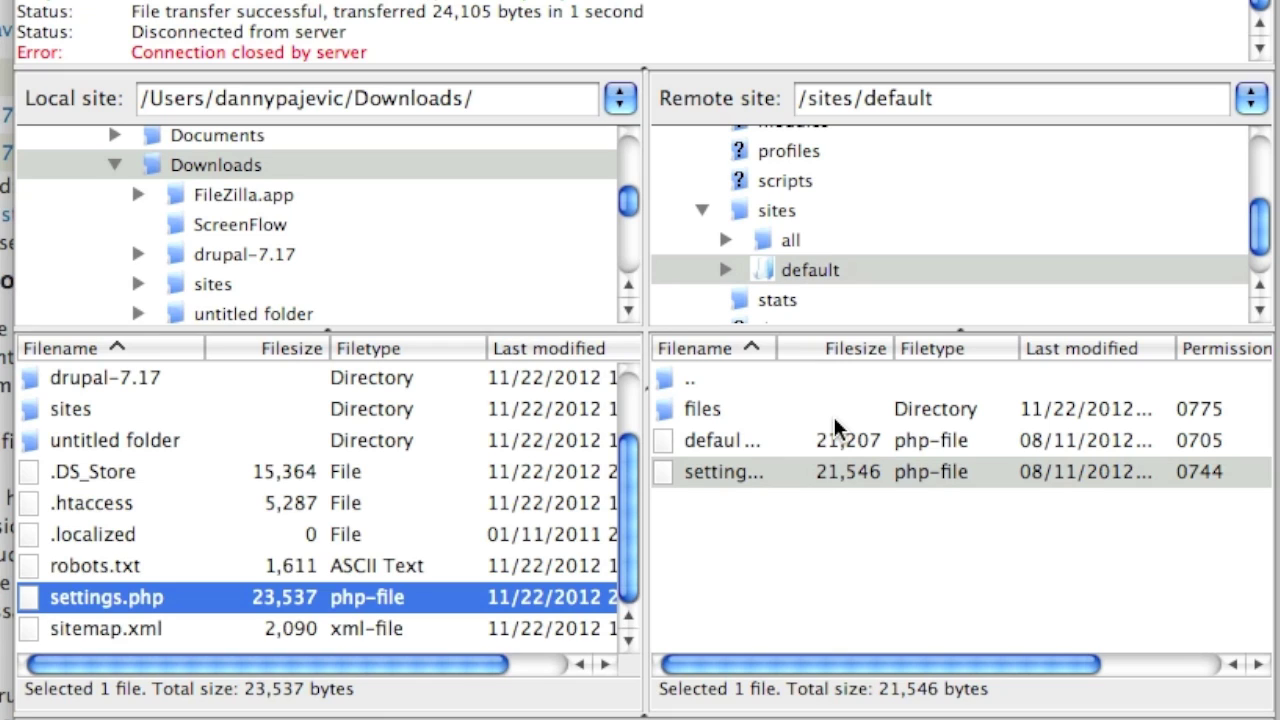
right_click(752, 479)
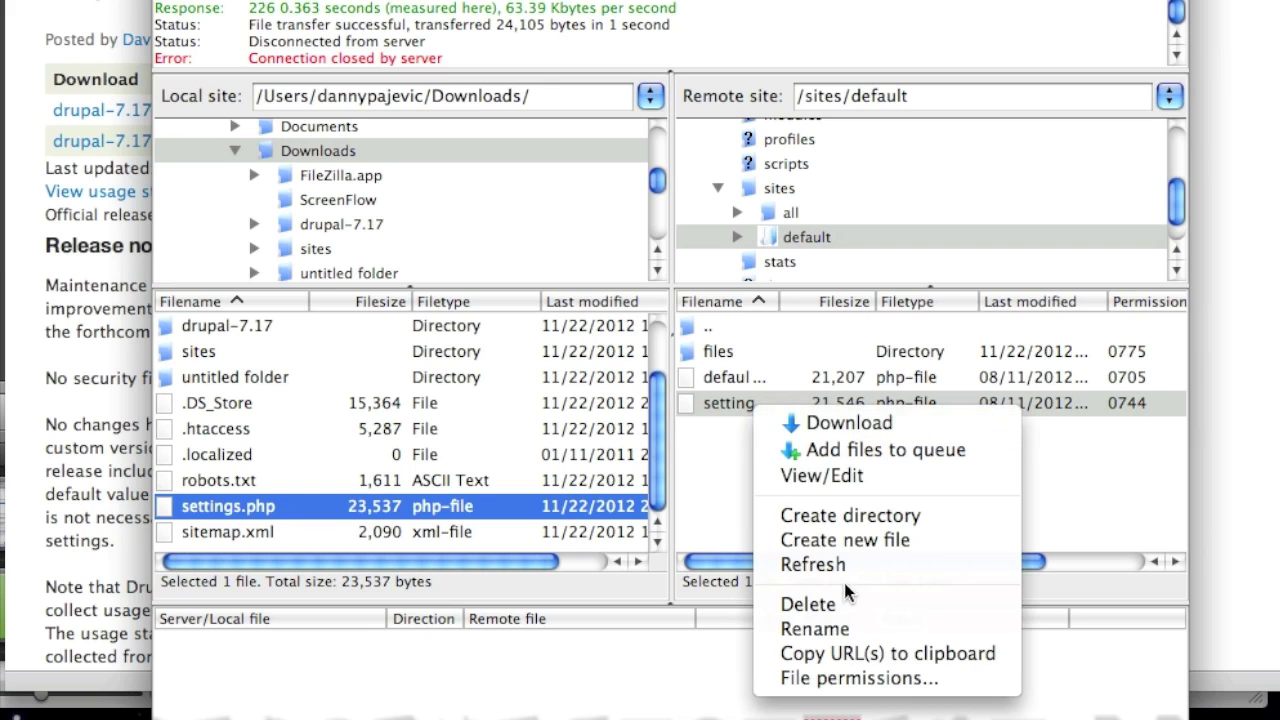
Change remote settings.php permissions from 744 to 444 by removing owner write and execute
click(848, 679)
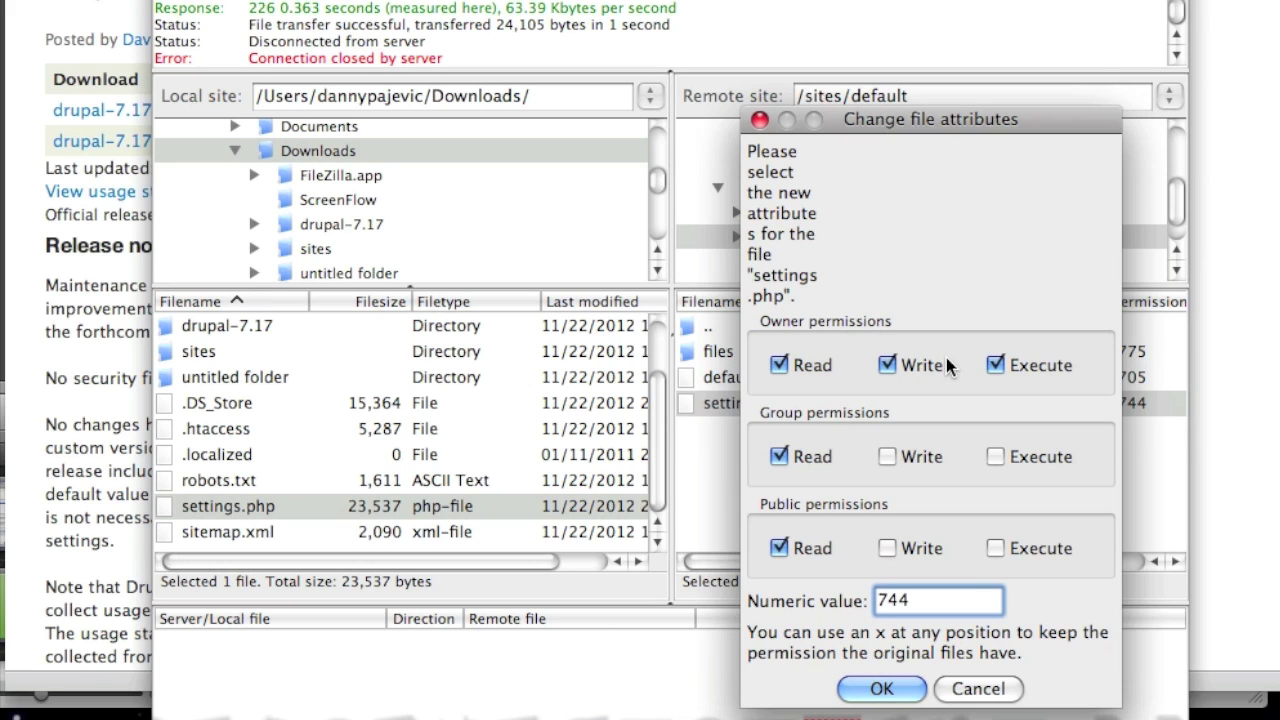
click(888, 364)
click(996, 365)
click(910, 364)
click(912, 364)
click(912, 365)
click(996, 365)
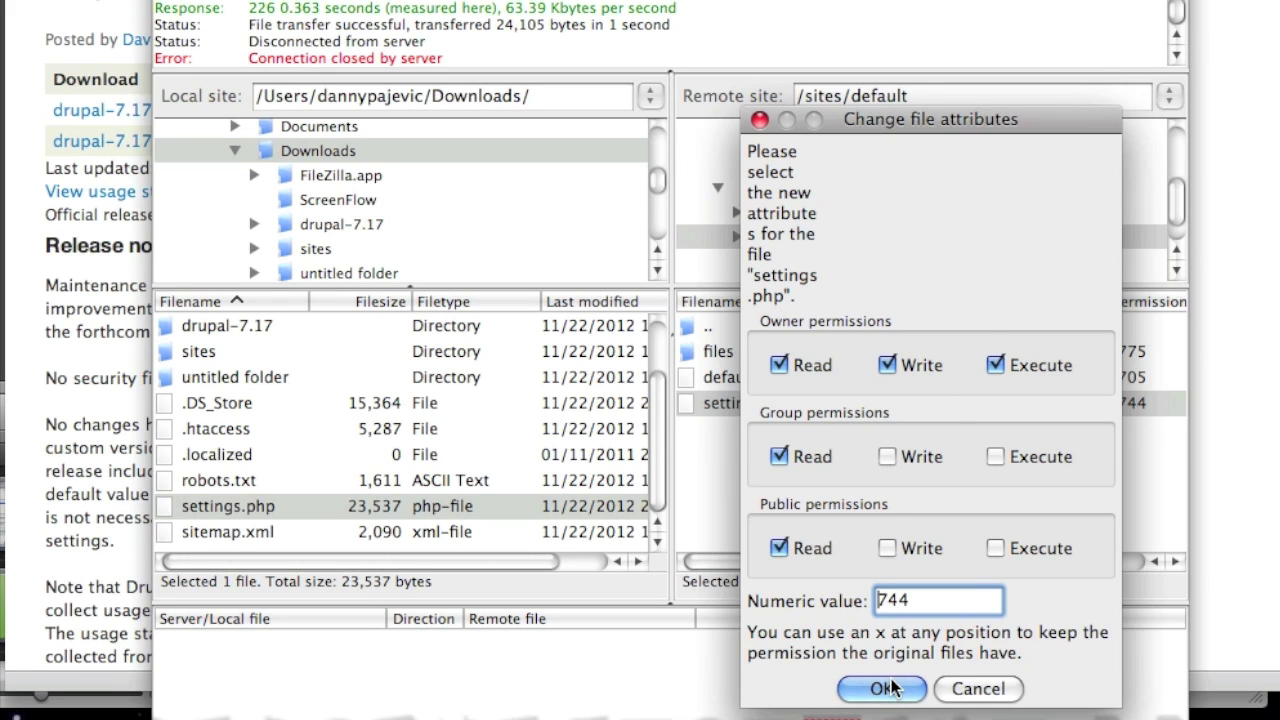
click(887, 366)
click(887, 366)
click(995, 365)
click(995, 365)
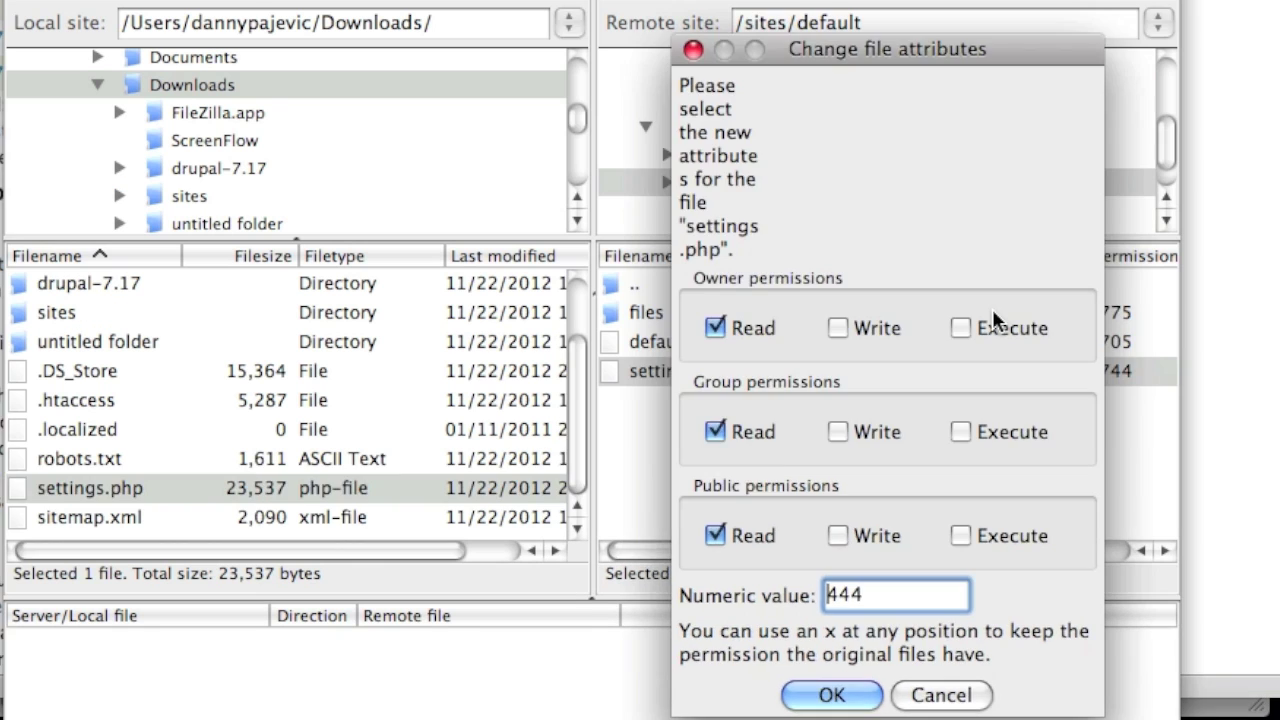
key(Return)
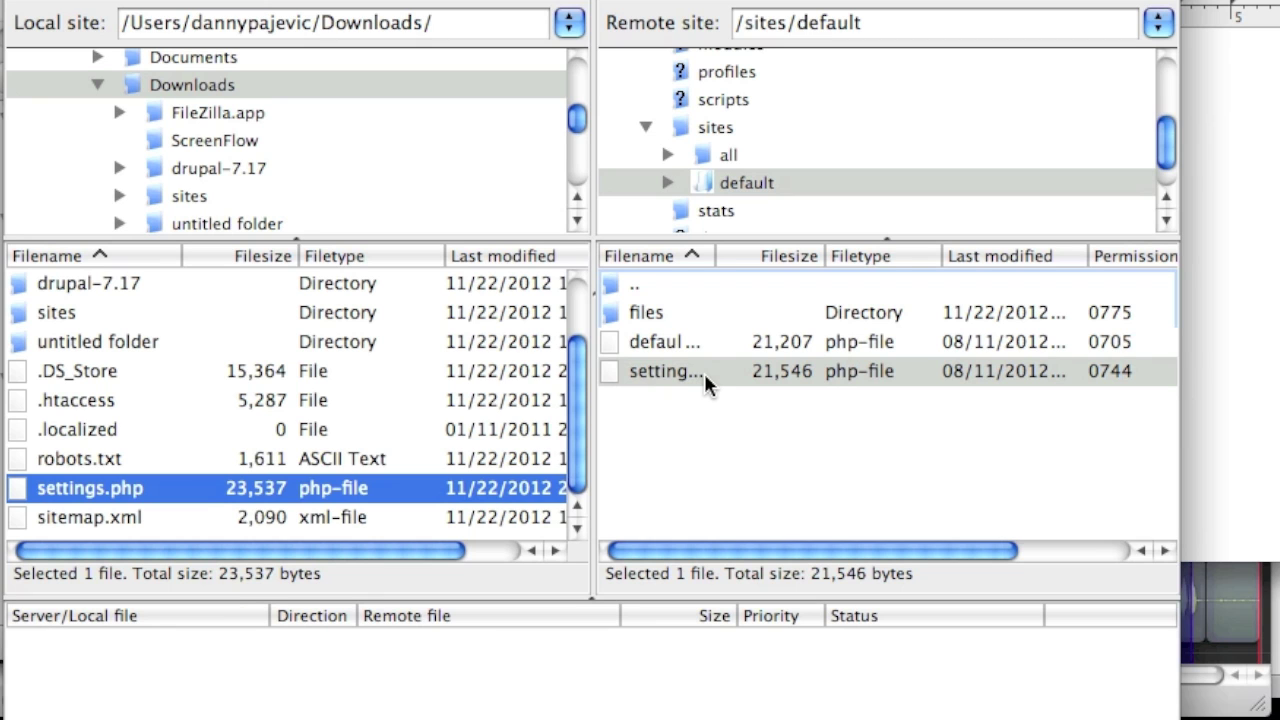
Copy update.php from step 6 of UPGRADE.txt
click(57, 671)
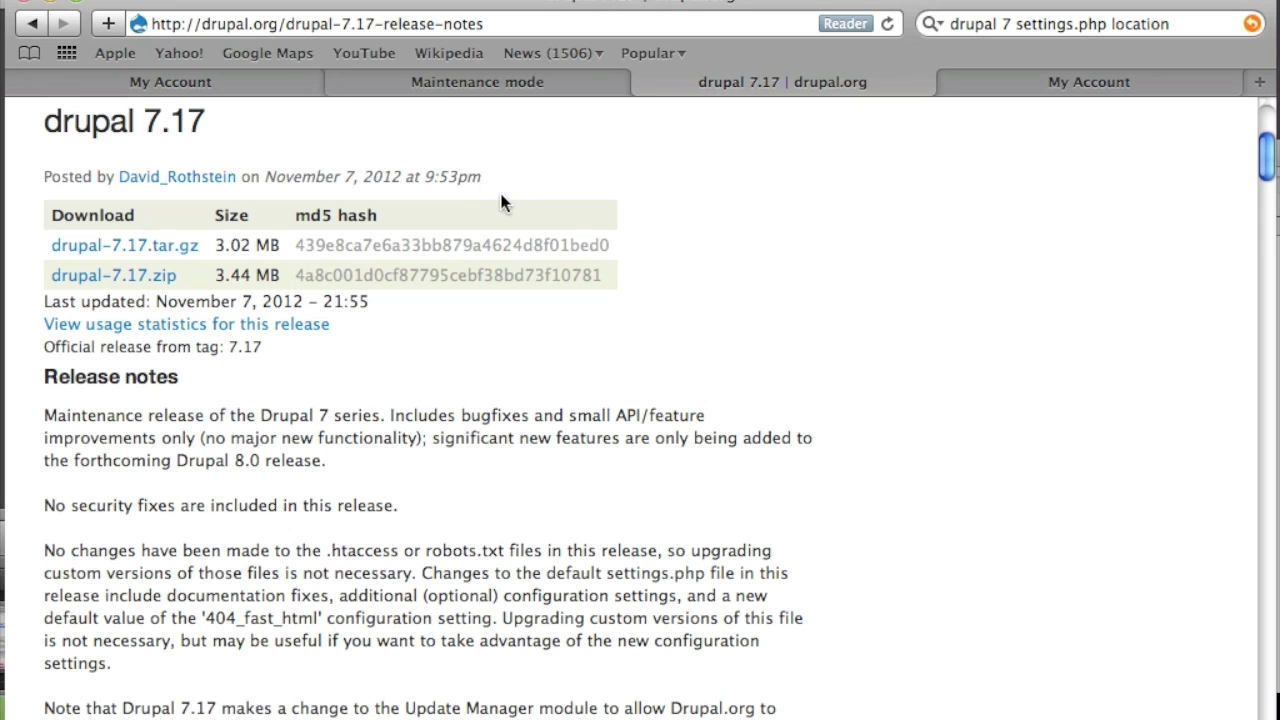
click(442, 81)
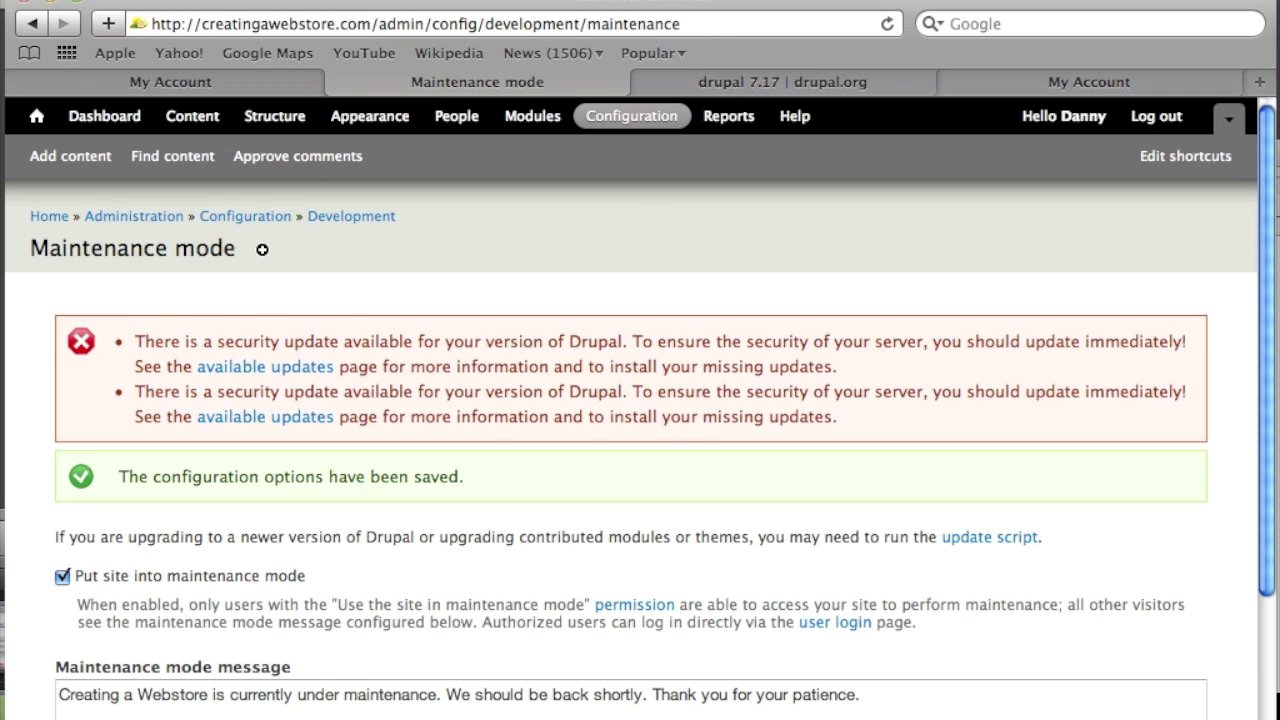
click(867, 712)
scroll(598, 347, down, 5)
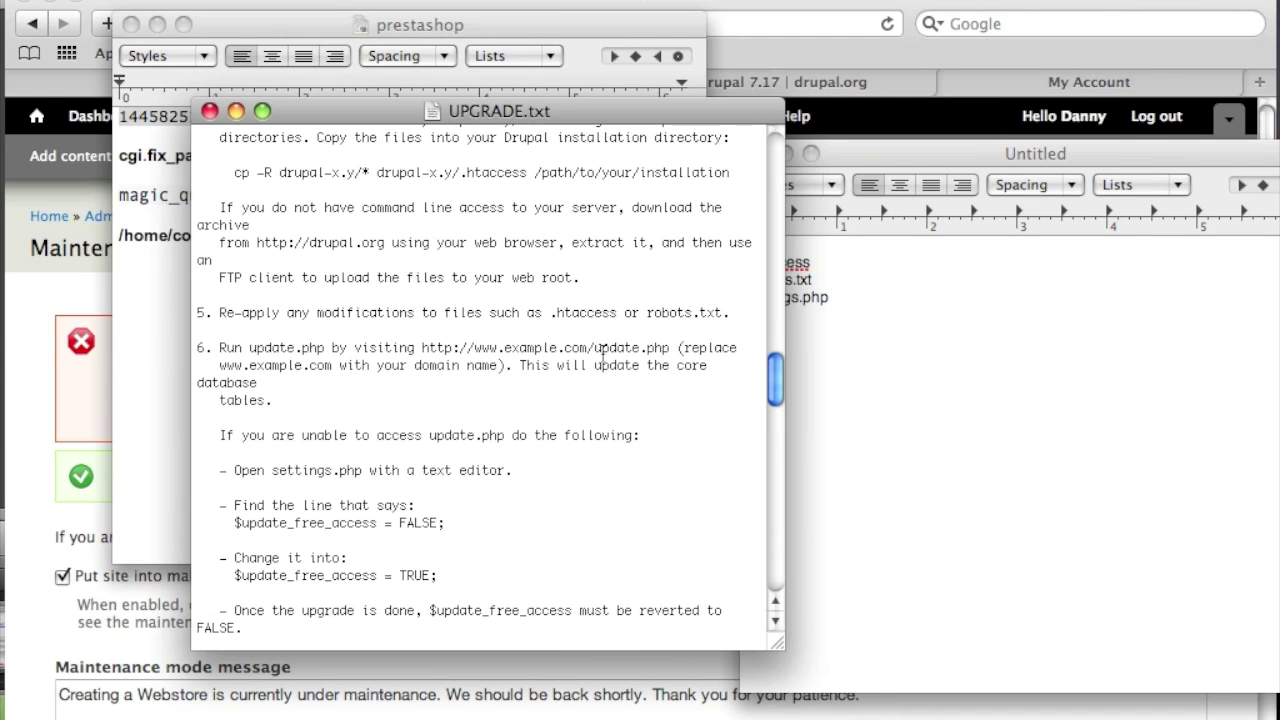
drag(596, 347, 673, 360)
key(super+c)
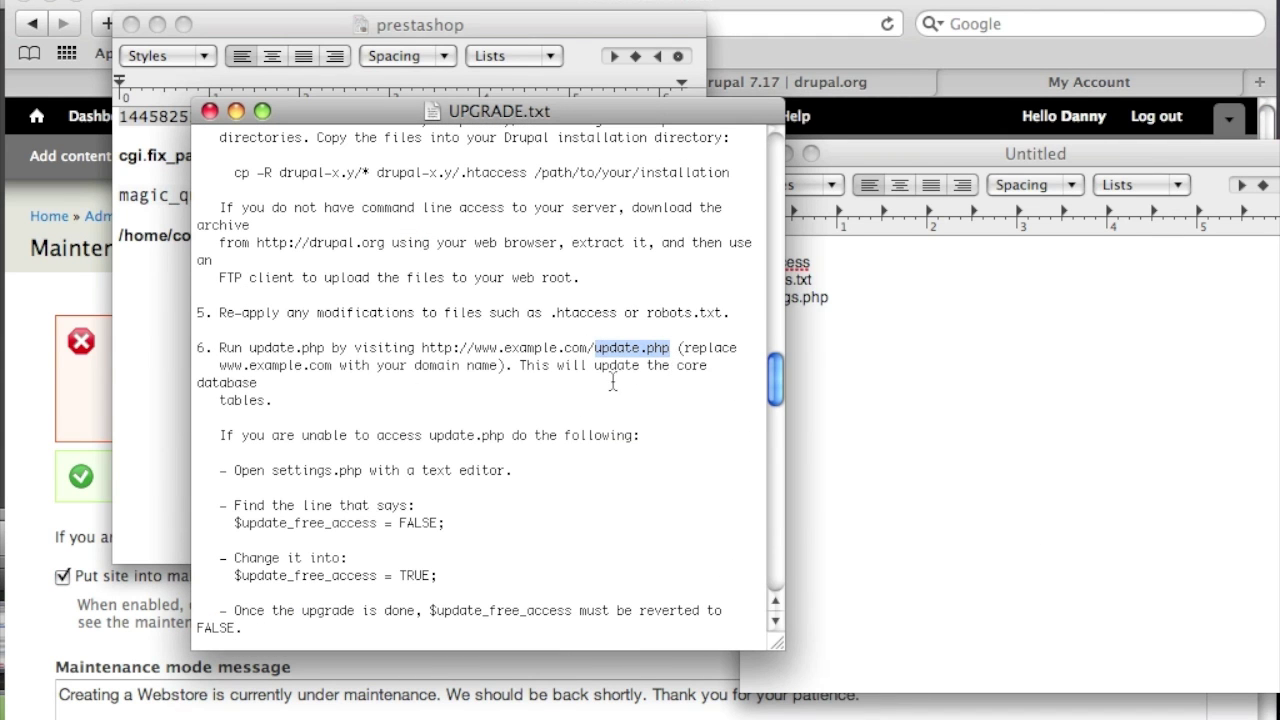
click(42, 332)
Replace the admin maintenance path in the URL with update.php and continue past the overview
drag(378, 23, 750, 23)
key(super+v)
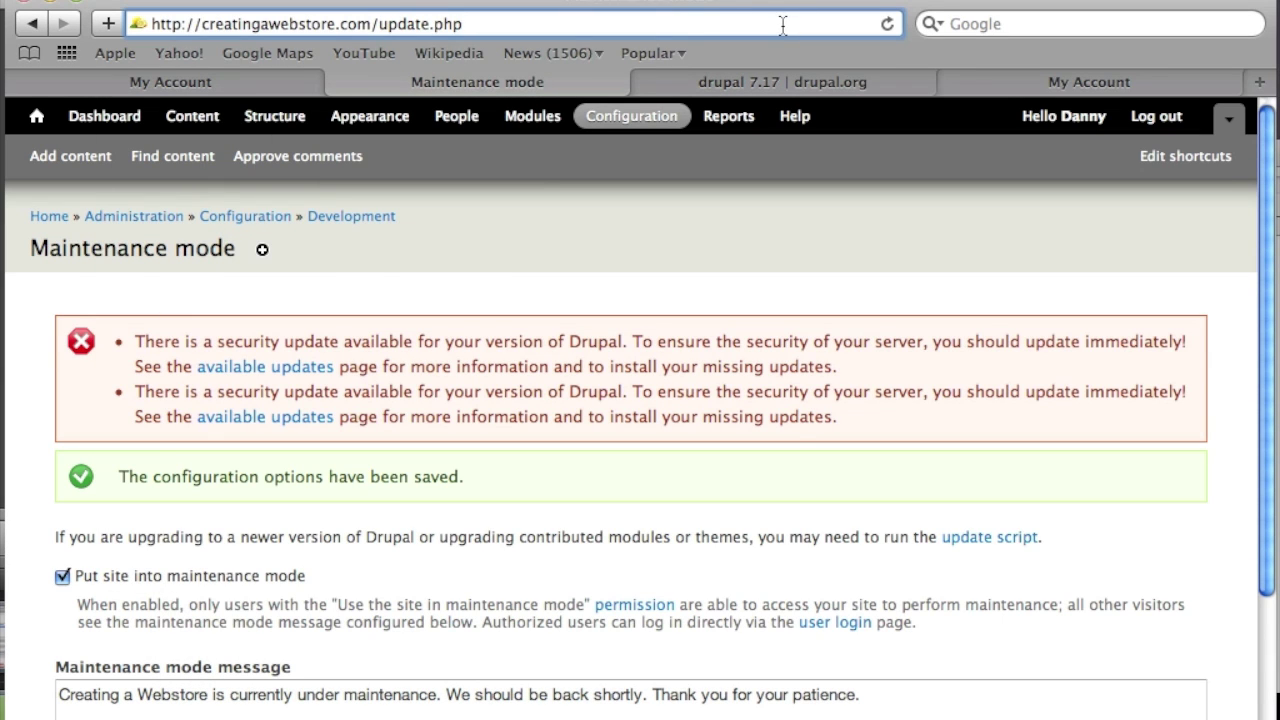
key(Return)
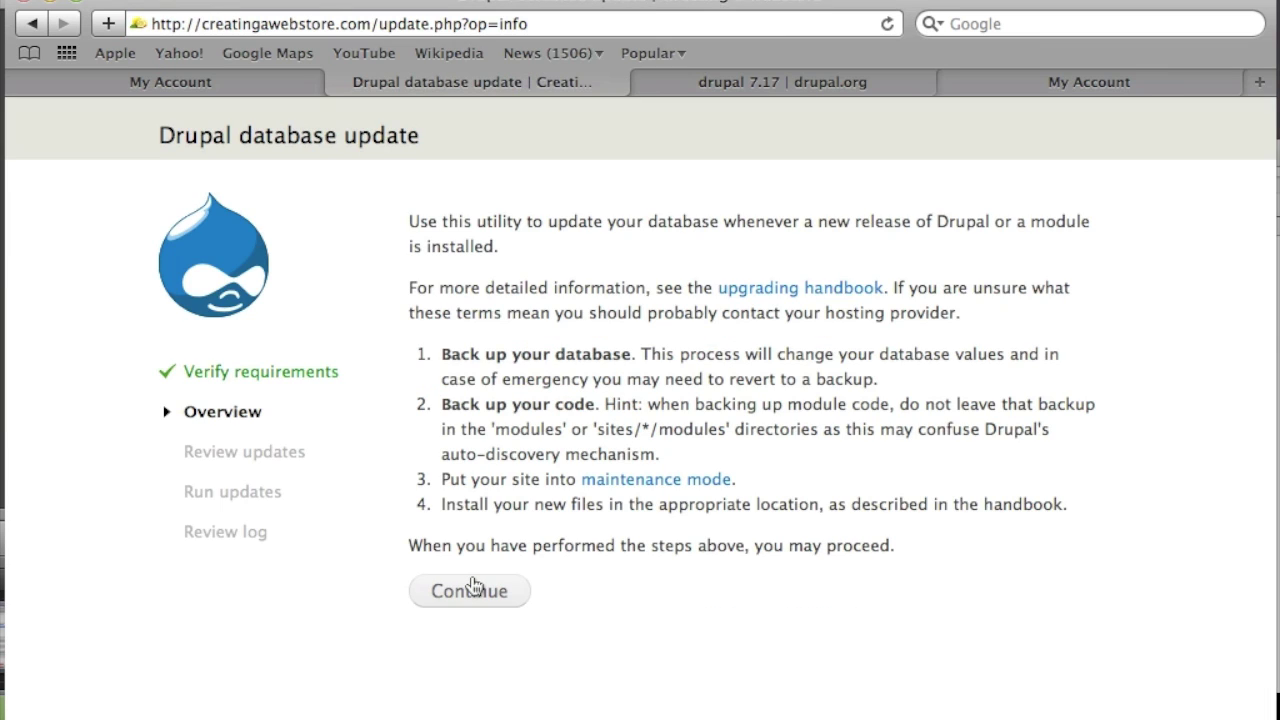
click(473, 590)
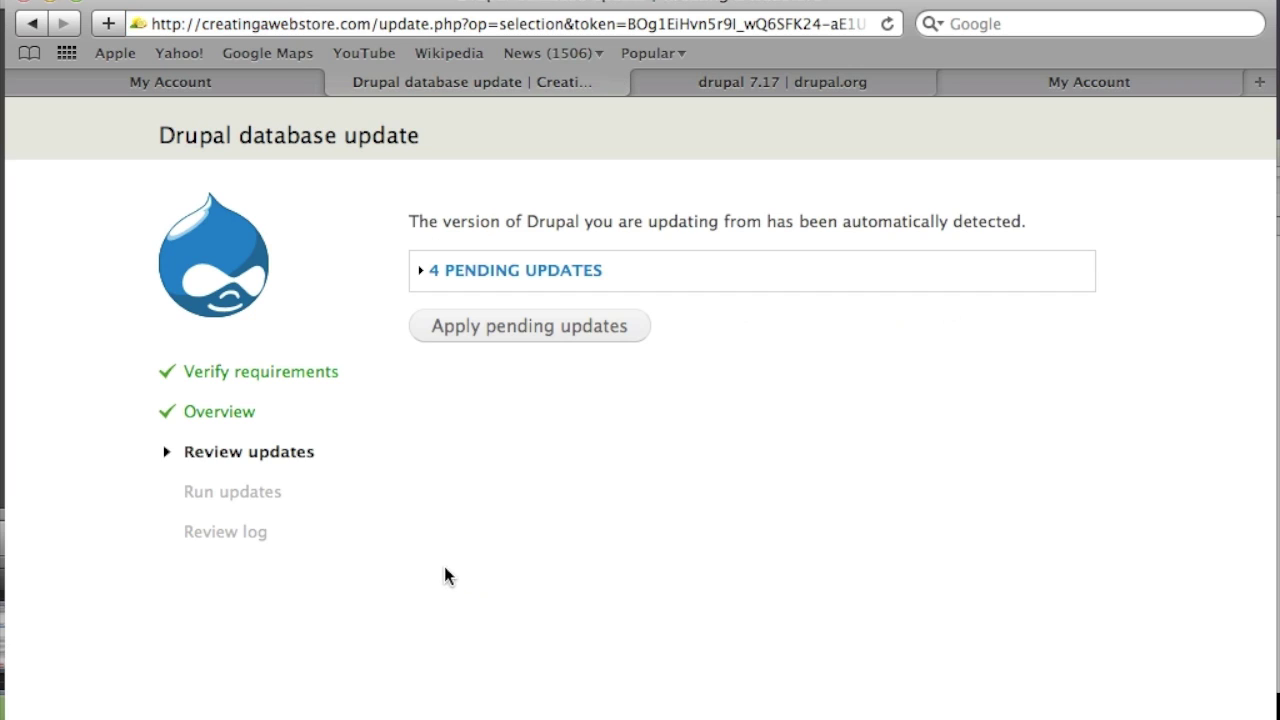
Expand and apply the 4 pending database updates, consulting UPGRADE.txt while they run
click(446, 278)
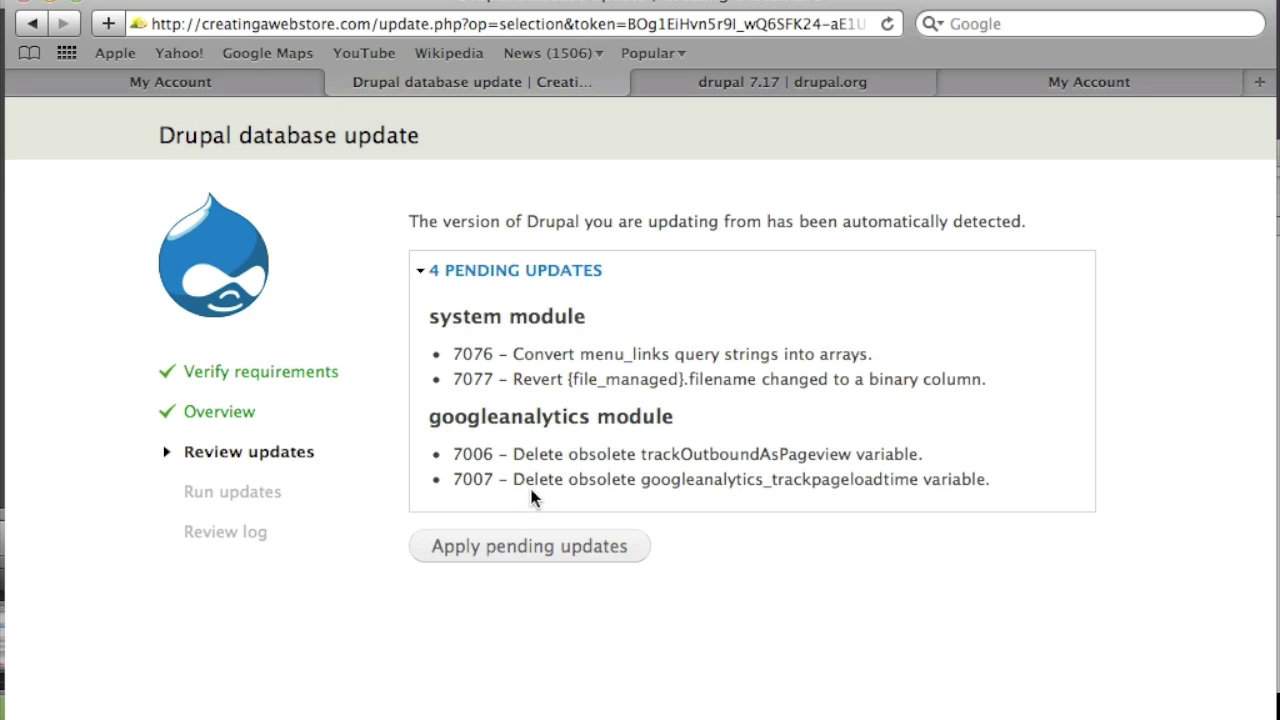
click(526, 548)
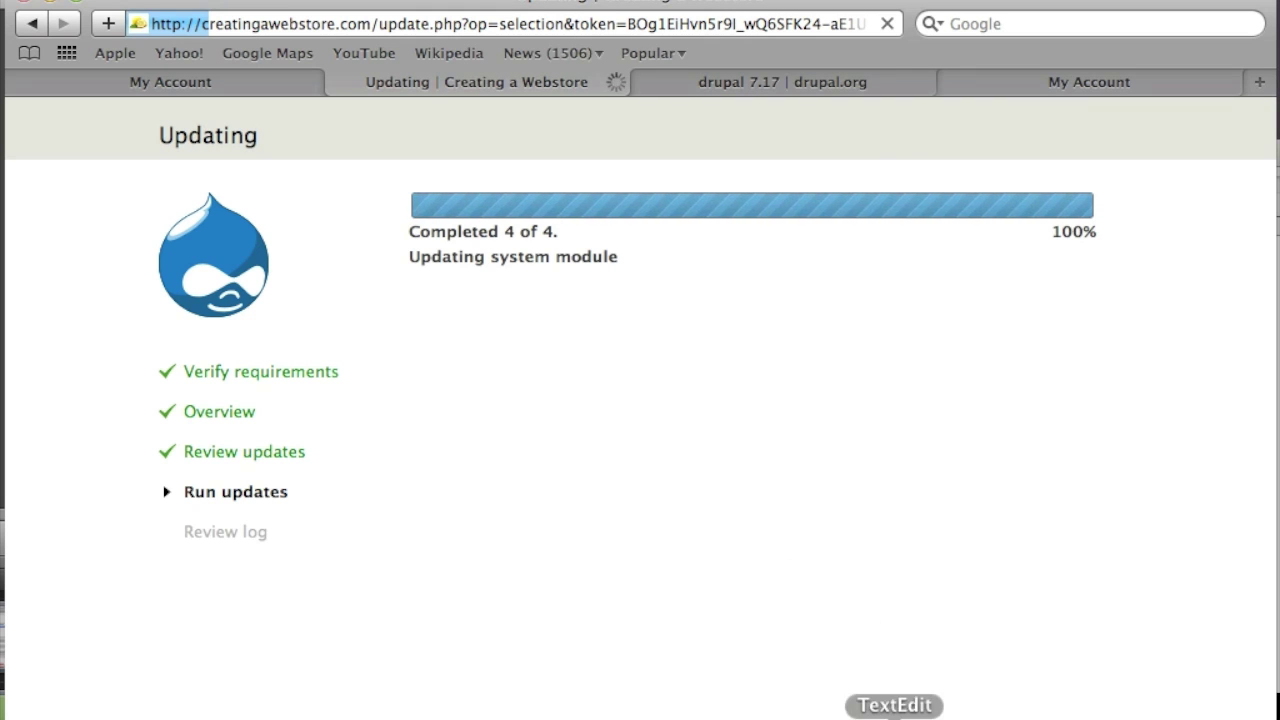
click(894, 714)
scroll(574, 461, down, 1)
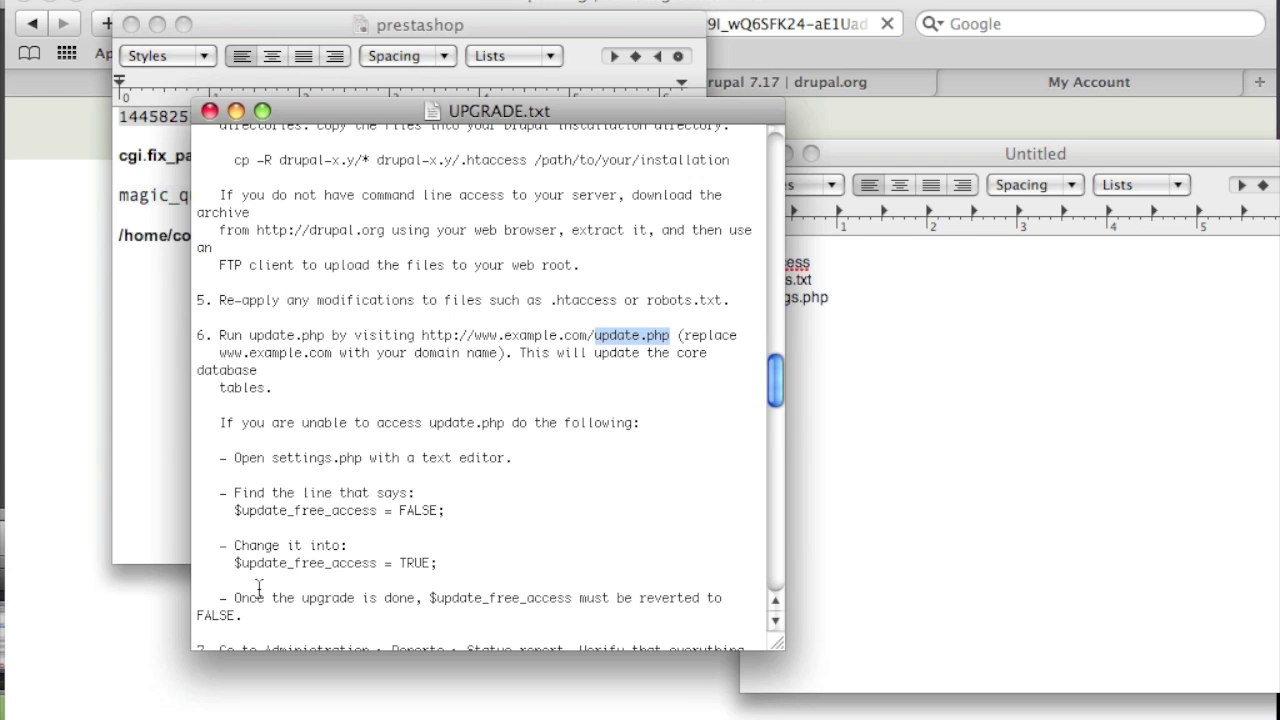
click(59, 511)
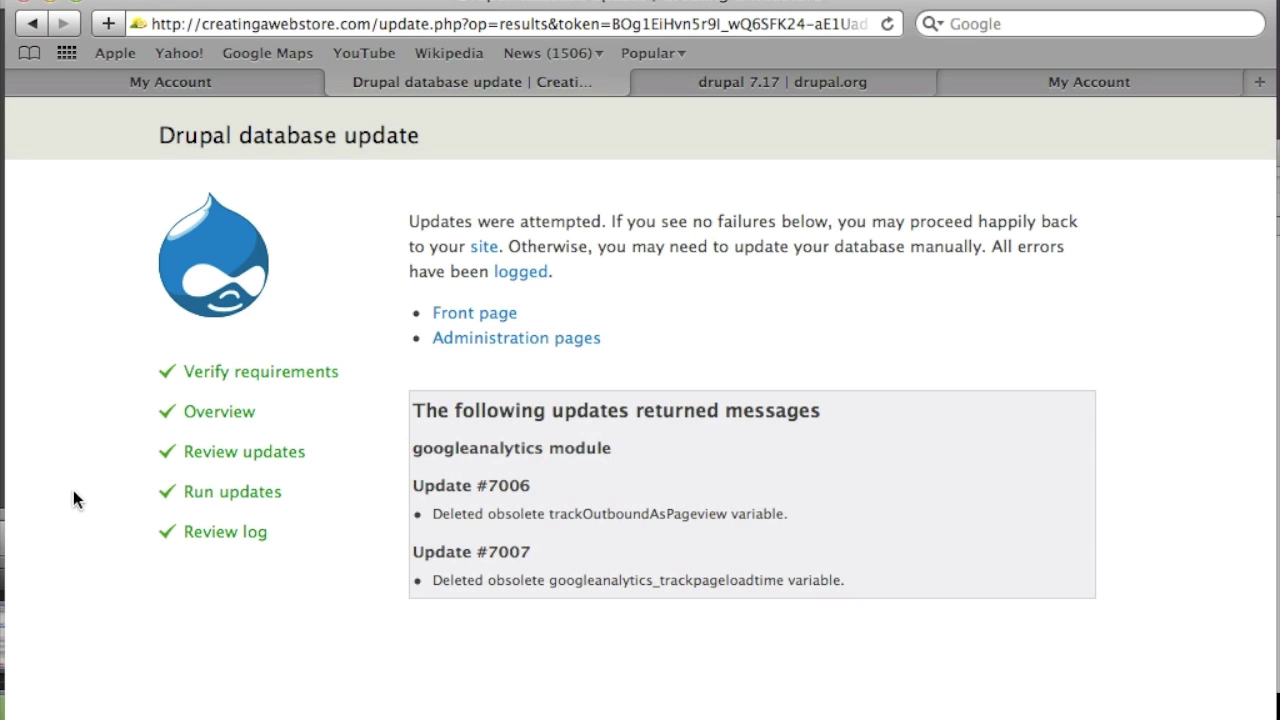
click(554, 340)
Review the remaining steps in UPGRADE.txt, then return to the Drupal admin page
click(880, 714)
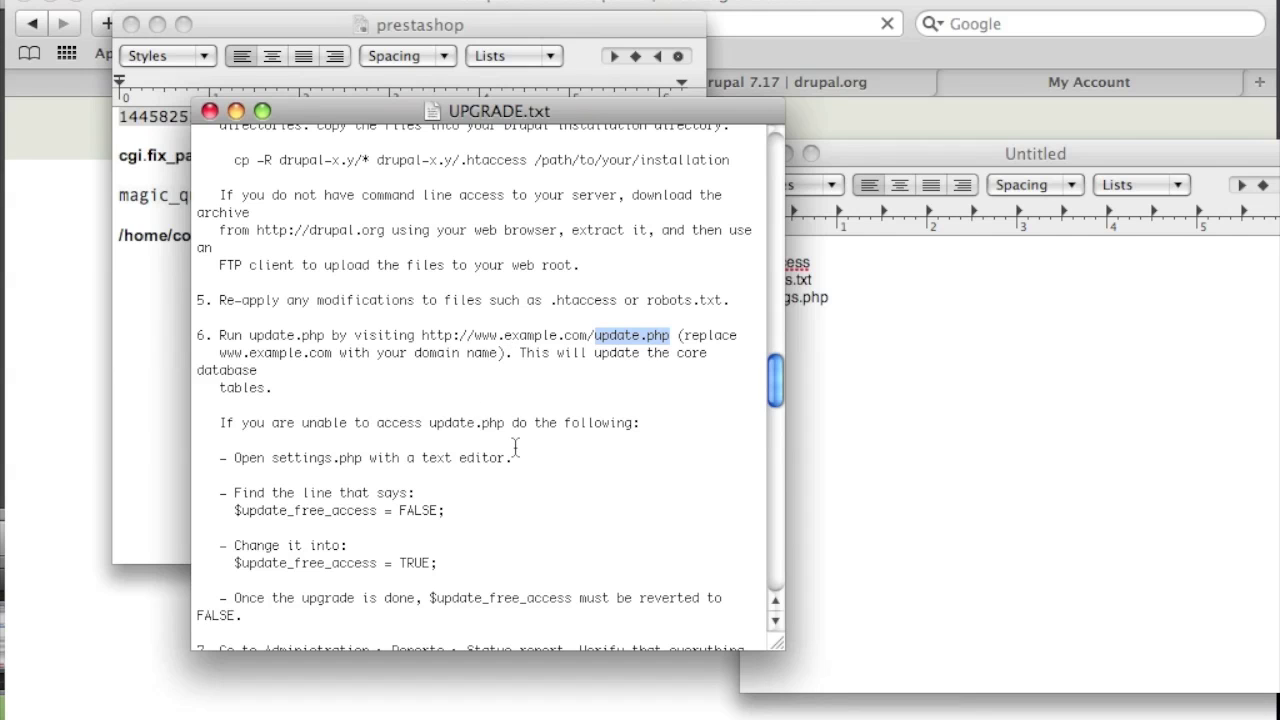
scroll(516, 445, down, 5)
scroll(516, 445, down, 1)
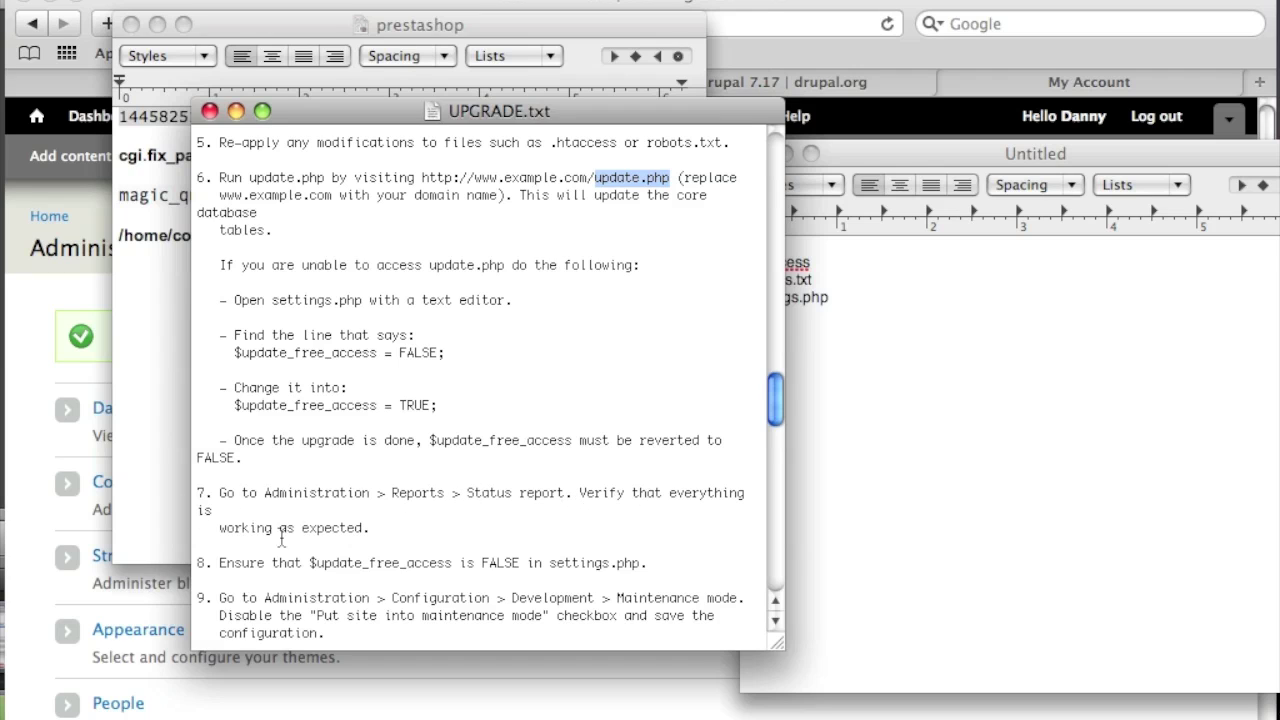
click(15, 478)
Open Reports > Status report and confirm version 7.17 with database up to date
click(705, 116)
scroll(686, 478, down, 3)
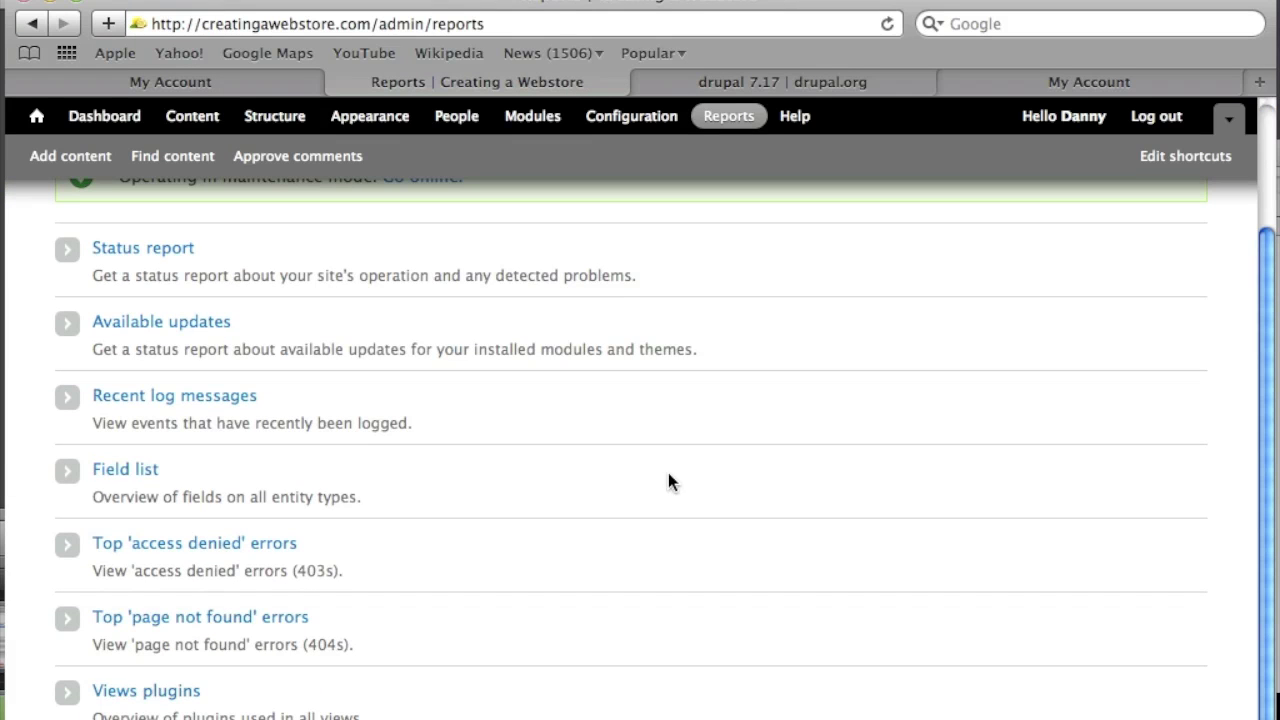
click(175, 251)
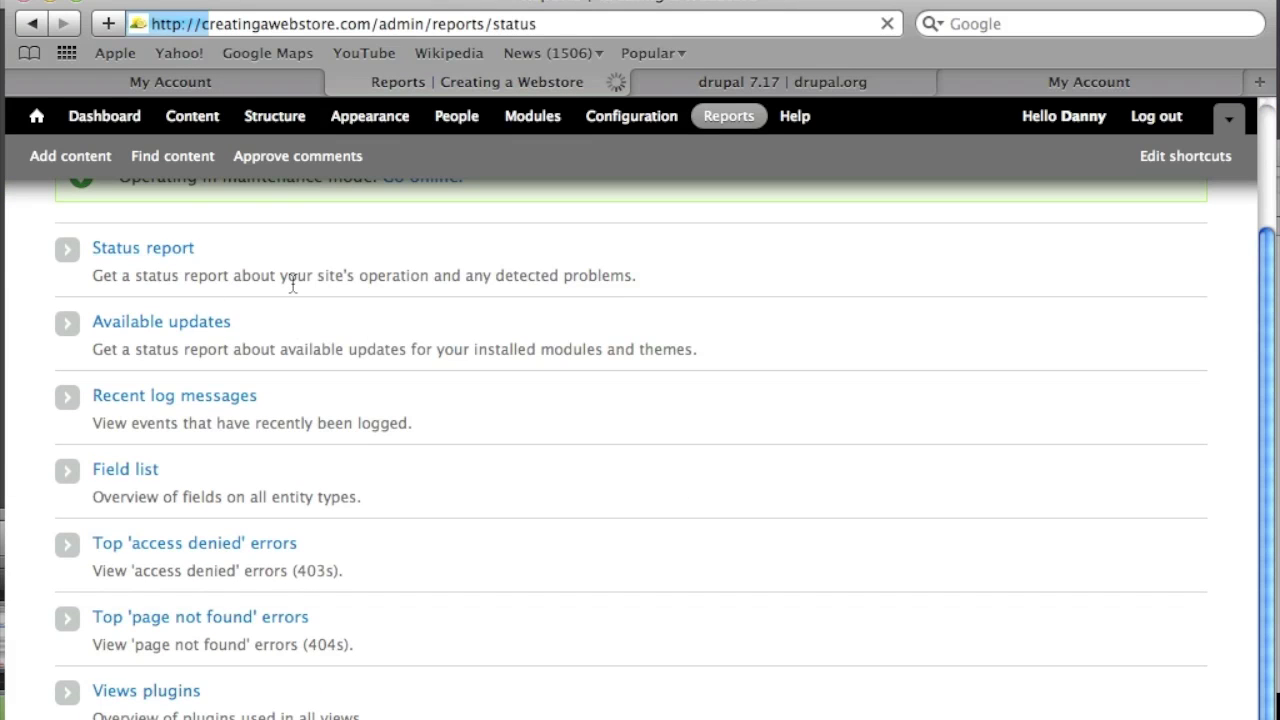
scroll(508, 433, down, 5)
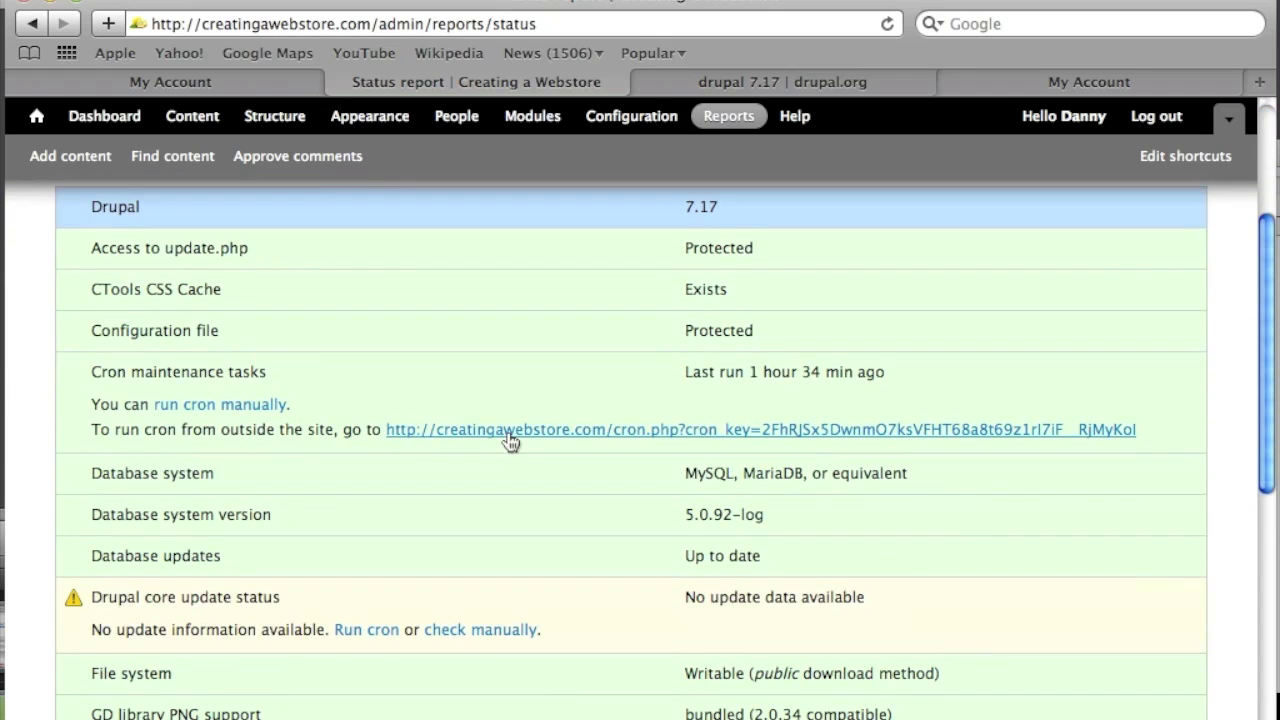
scroll(508, 435, down, 4)
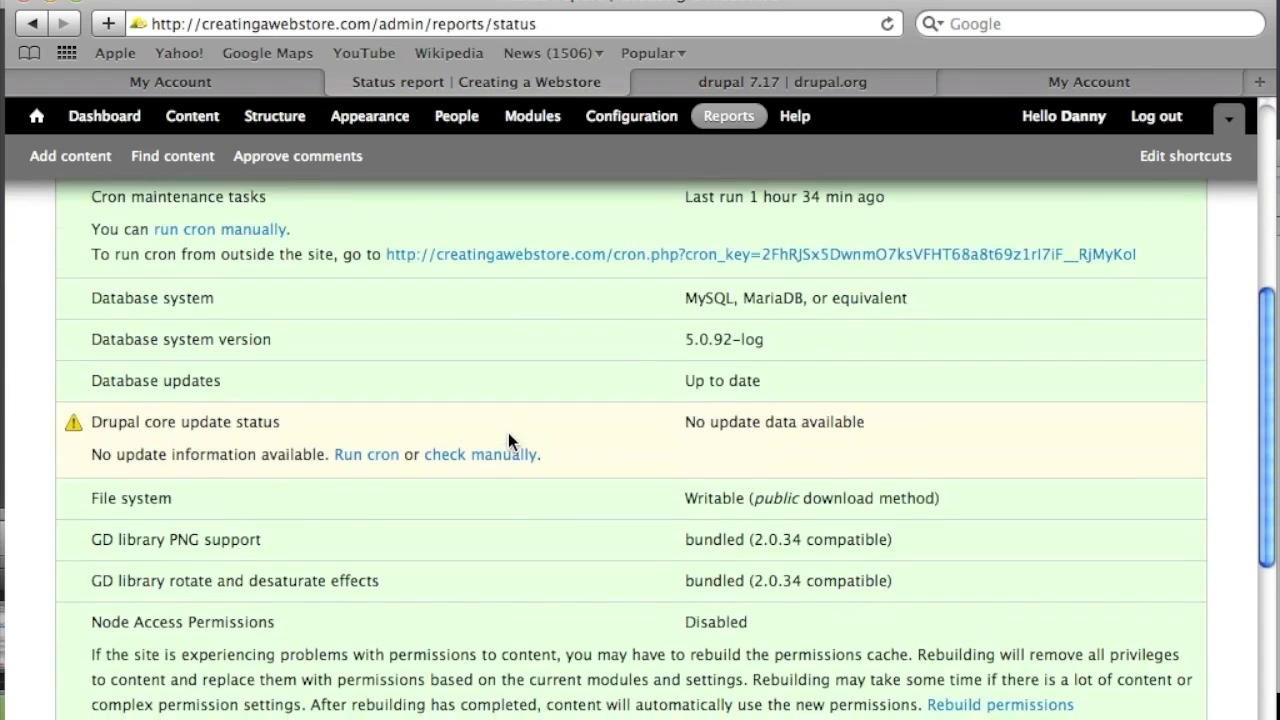
scroll(508, 433, down, 9)
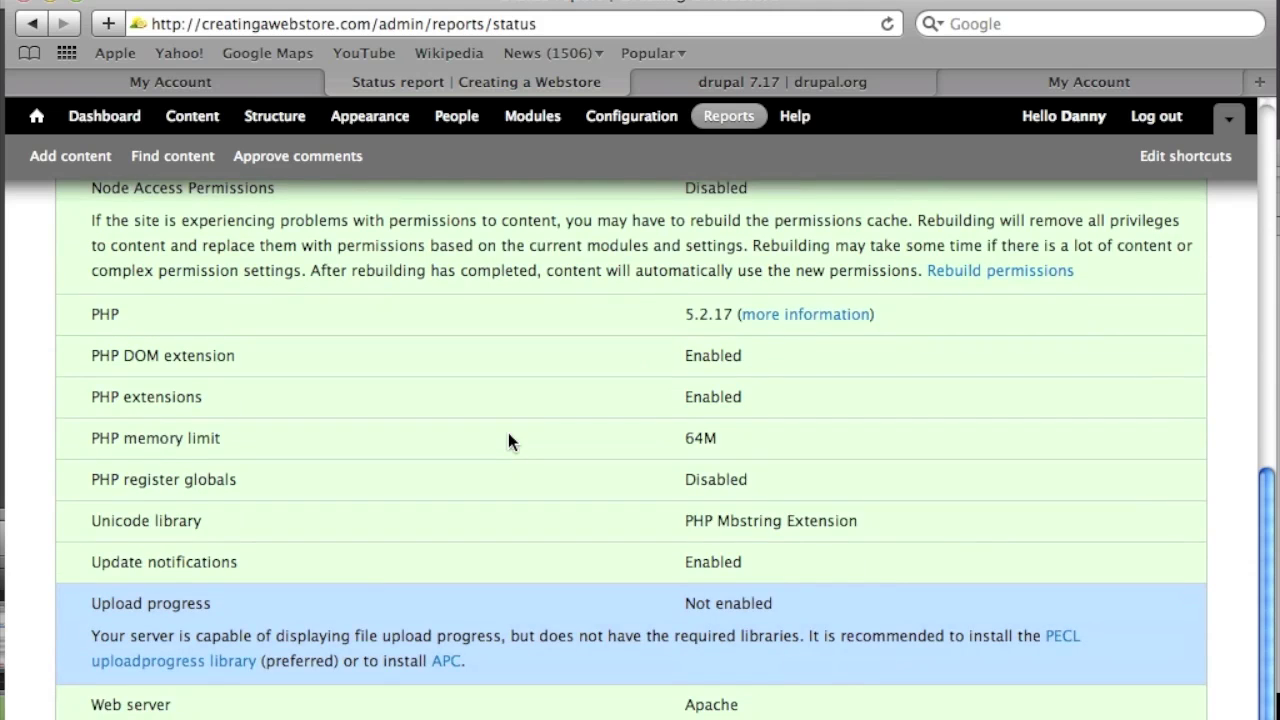
scroll(508, 440, up, 15)
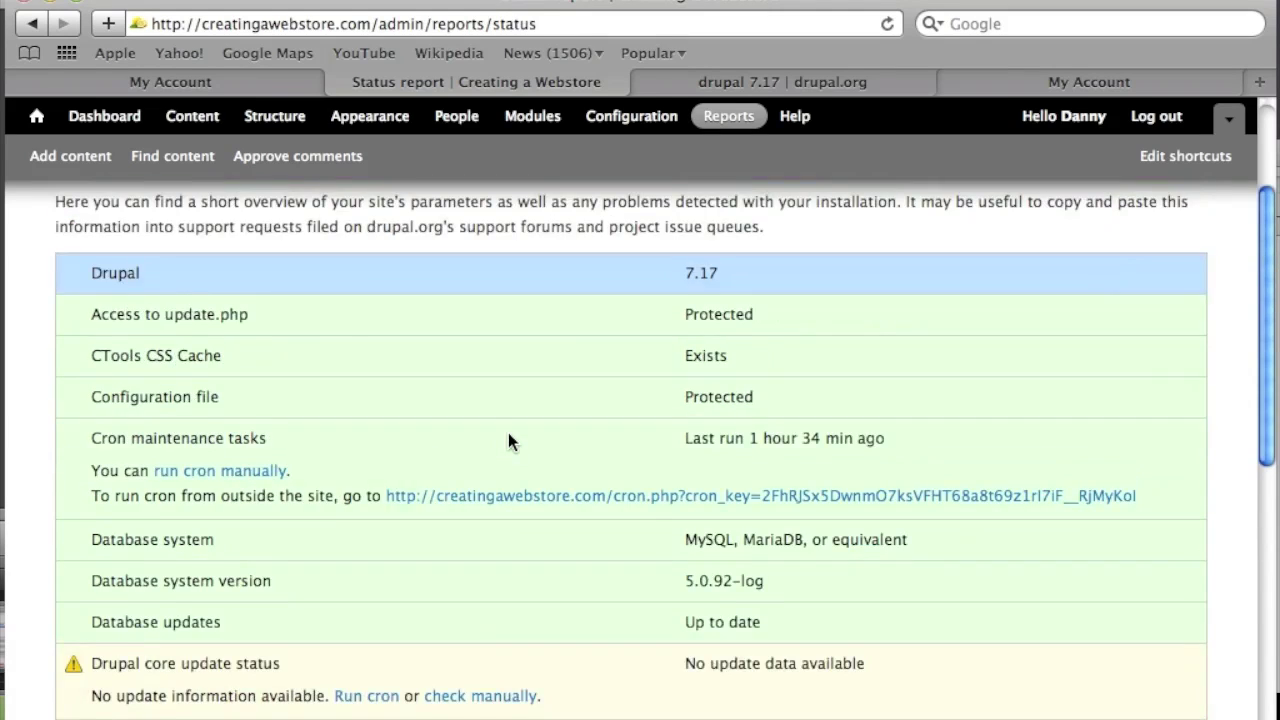
scroll(508, 441, up, 2)
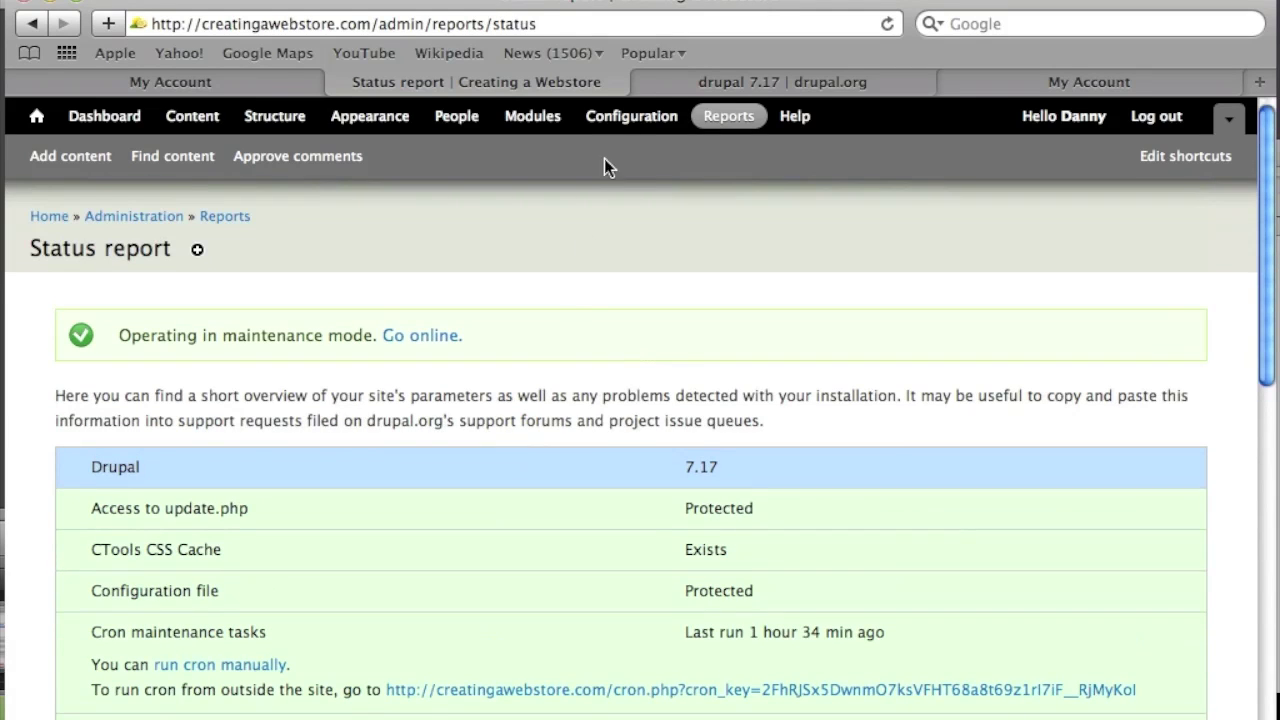
Turn off maintenance mode under Configuration and save the configuration
click(622, 122)
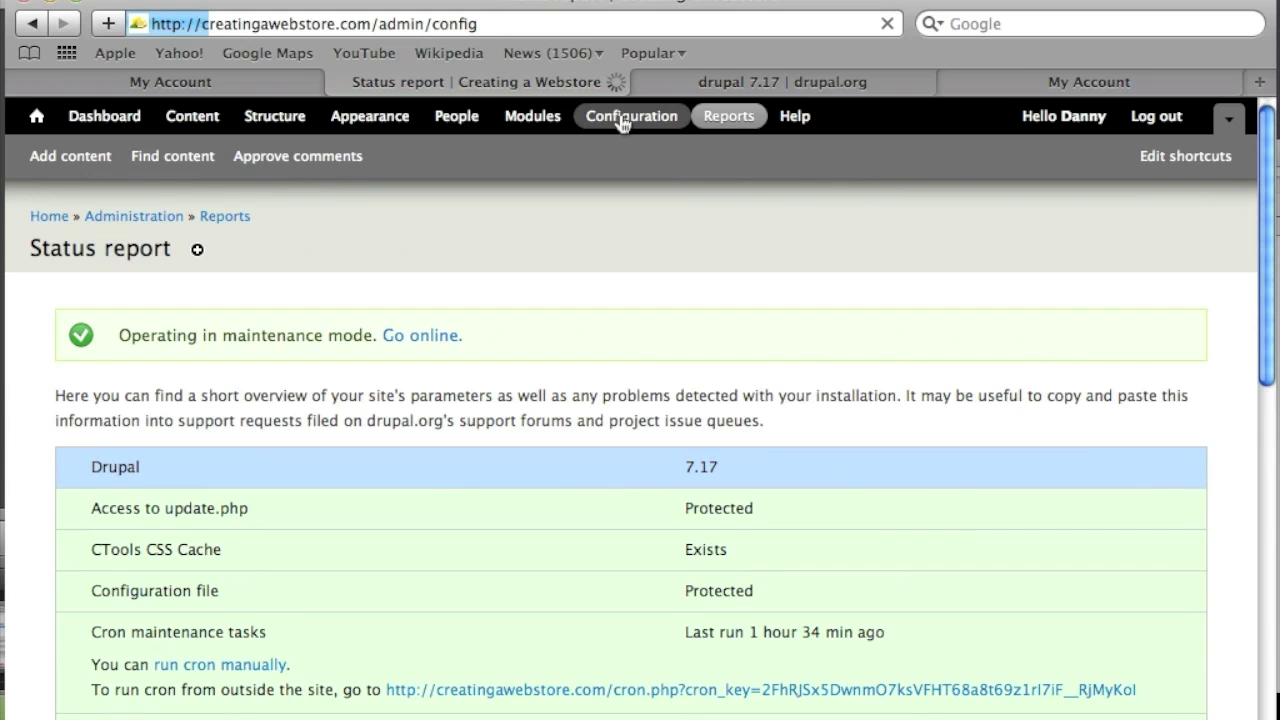
scroll(757, 249, down, 15)
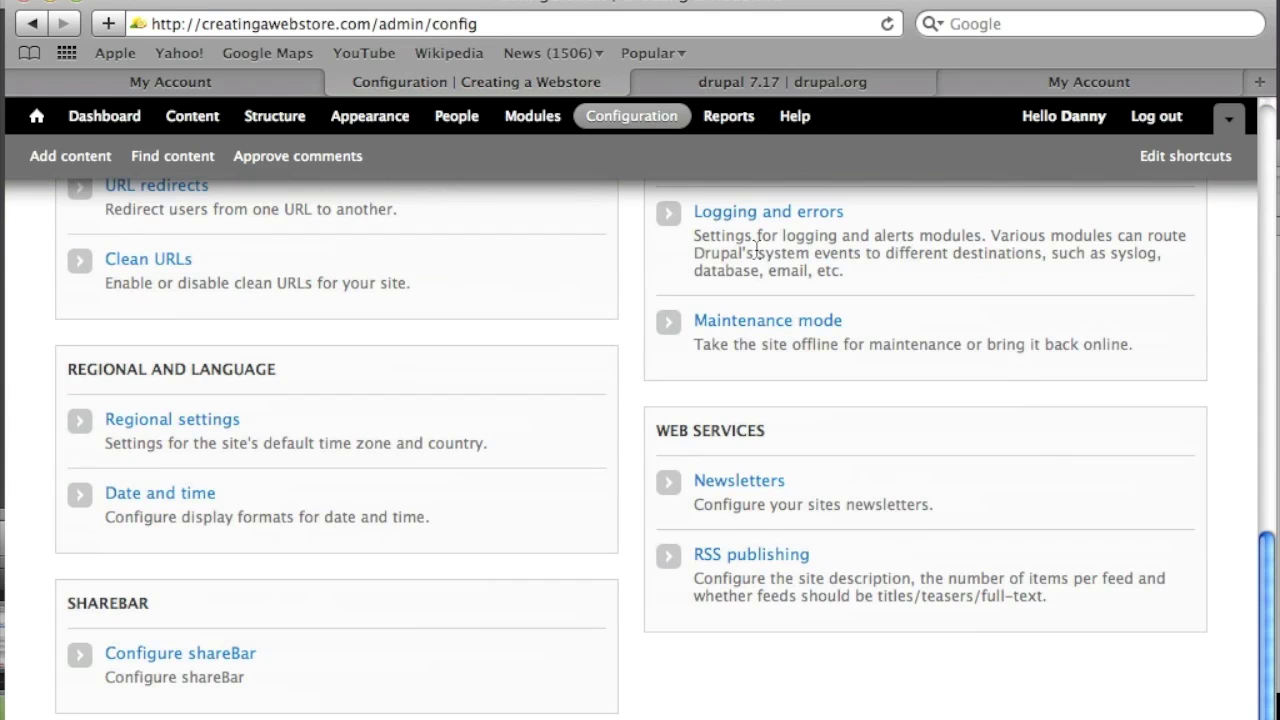
click(740, 324)
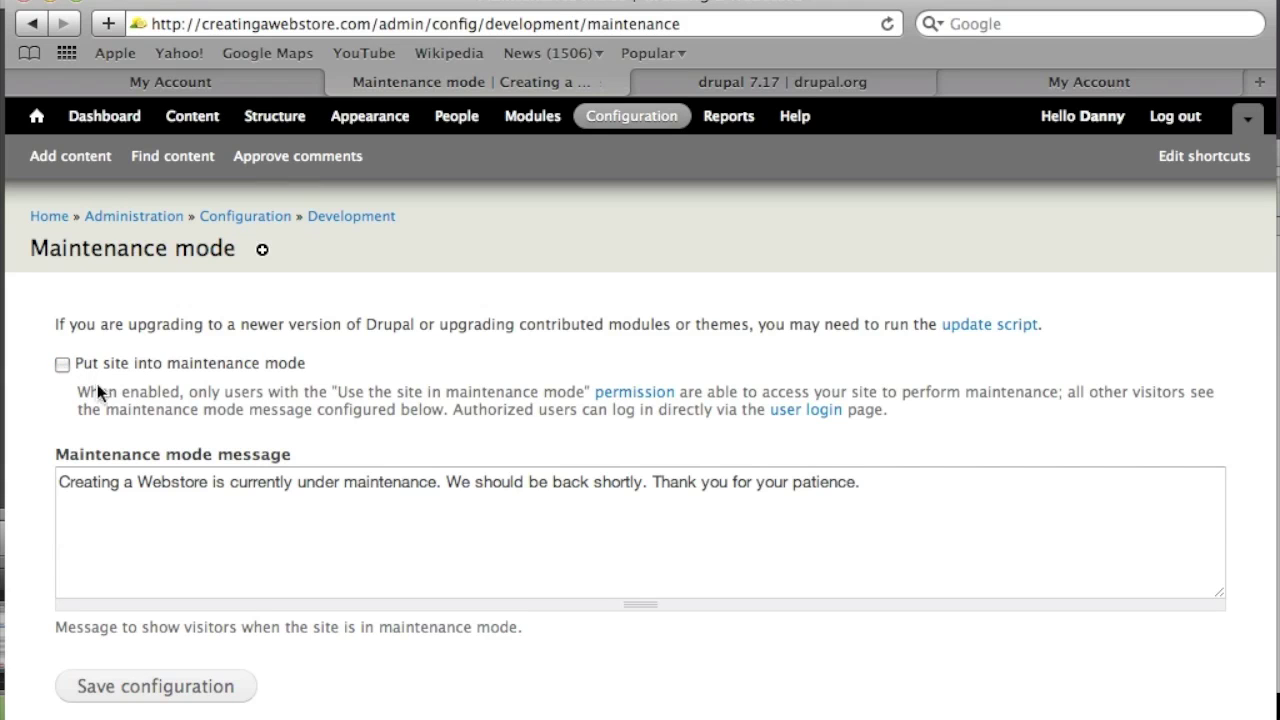
click(166, 686)
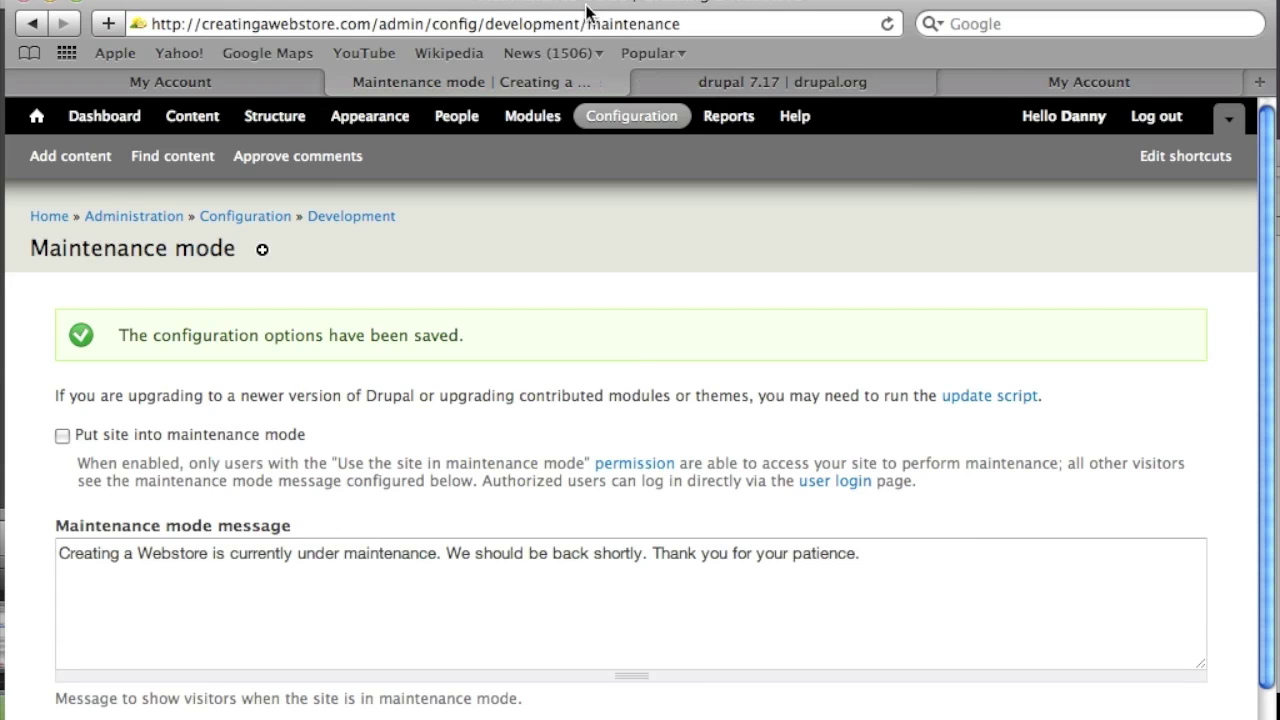
Strip the admin path from the URL to load the site's home page
drag(379, 22, 780, 28)
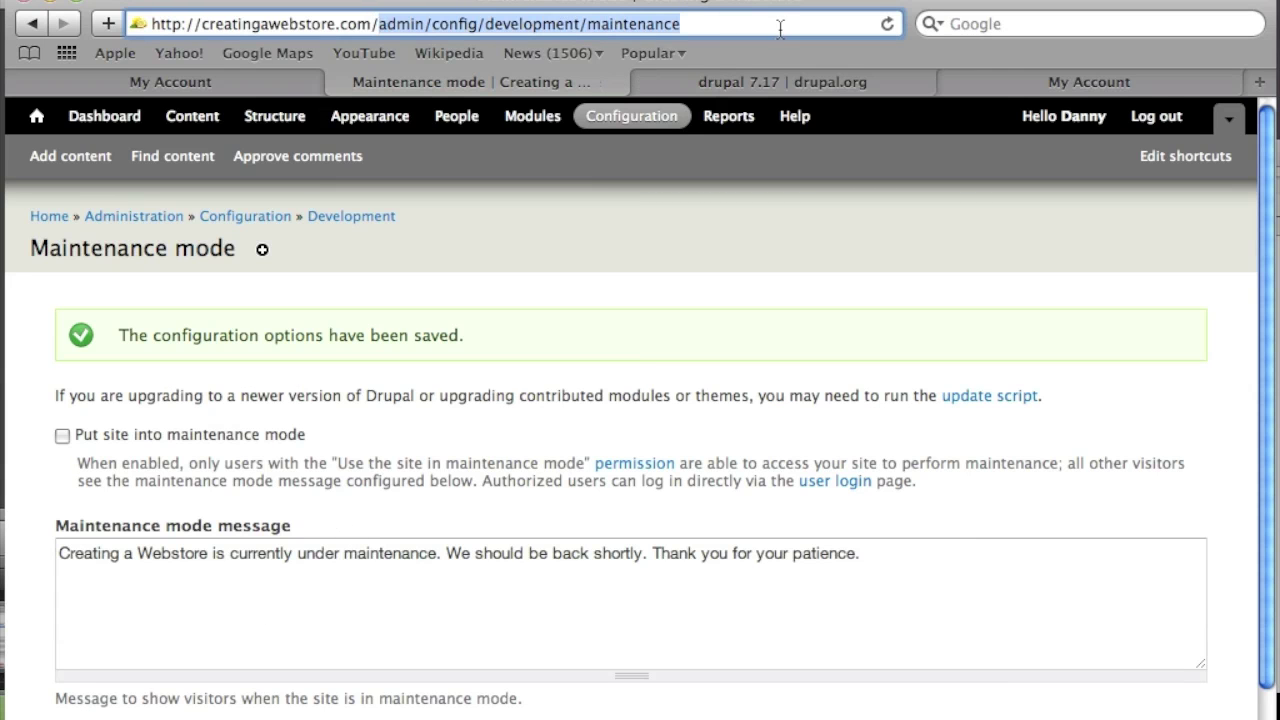
key(BackSpace)
key(Return)
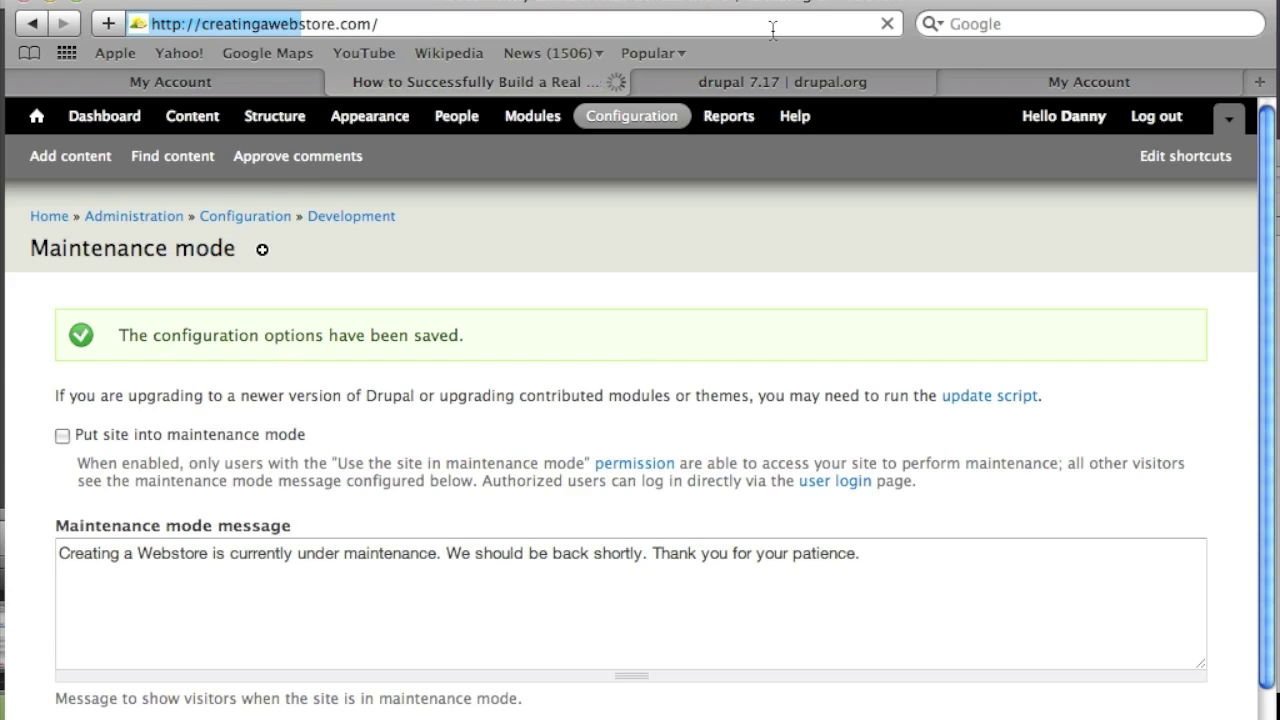
Scroll down the home page to confirm the 'How to Successfully Build a Real Online Store' article loads, then return to the top
scroll(846, 257, down, 15)
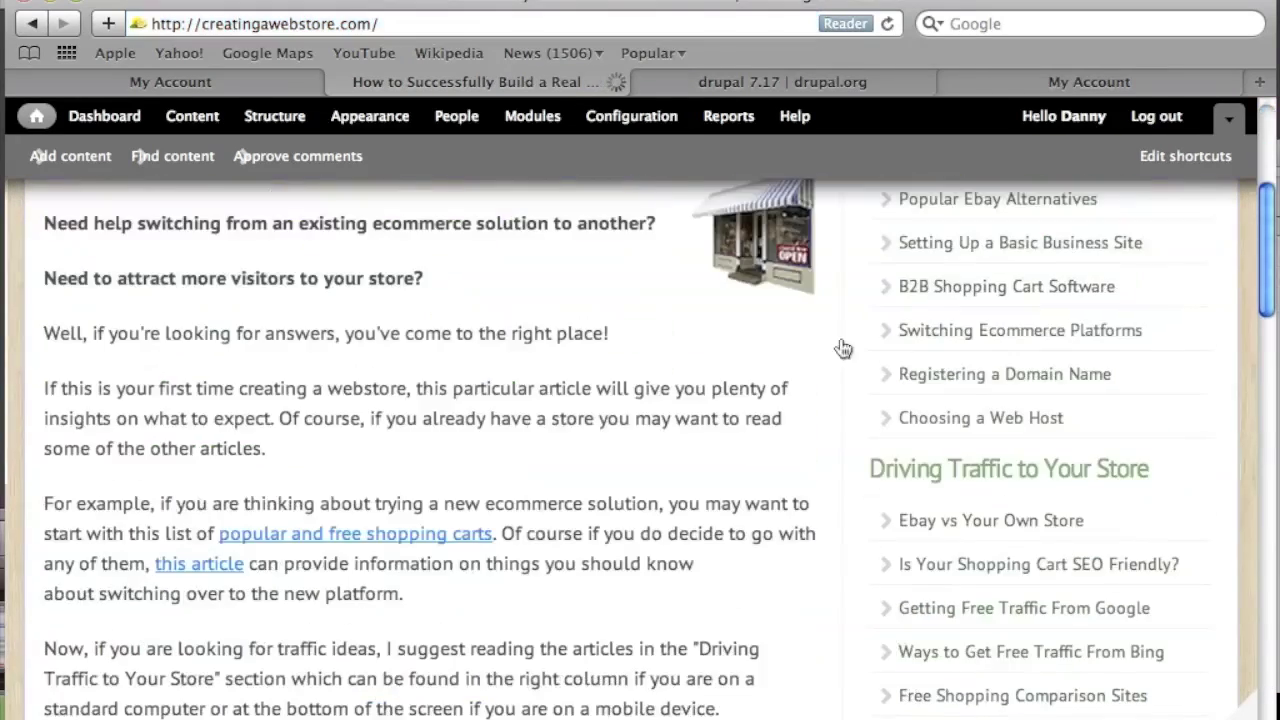
scroll(723, 317, down, 20)
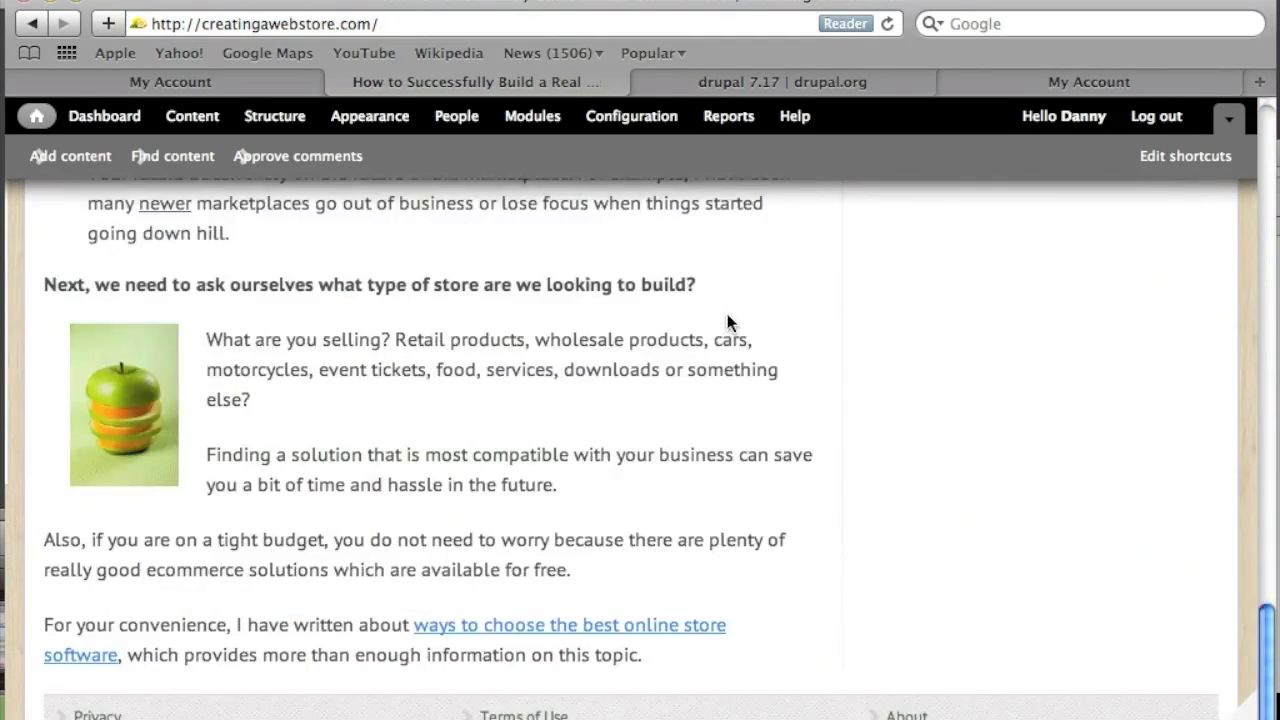
scroll(729, 312, up, 17)
scroll(729, 312, up, 10)
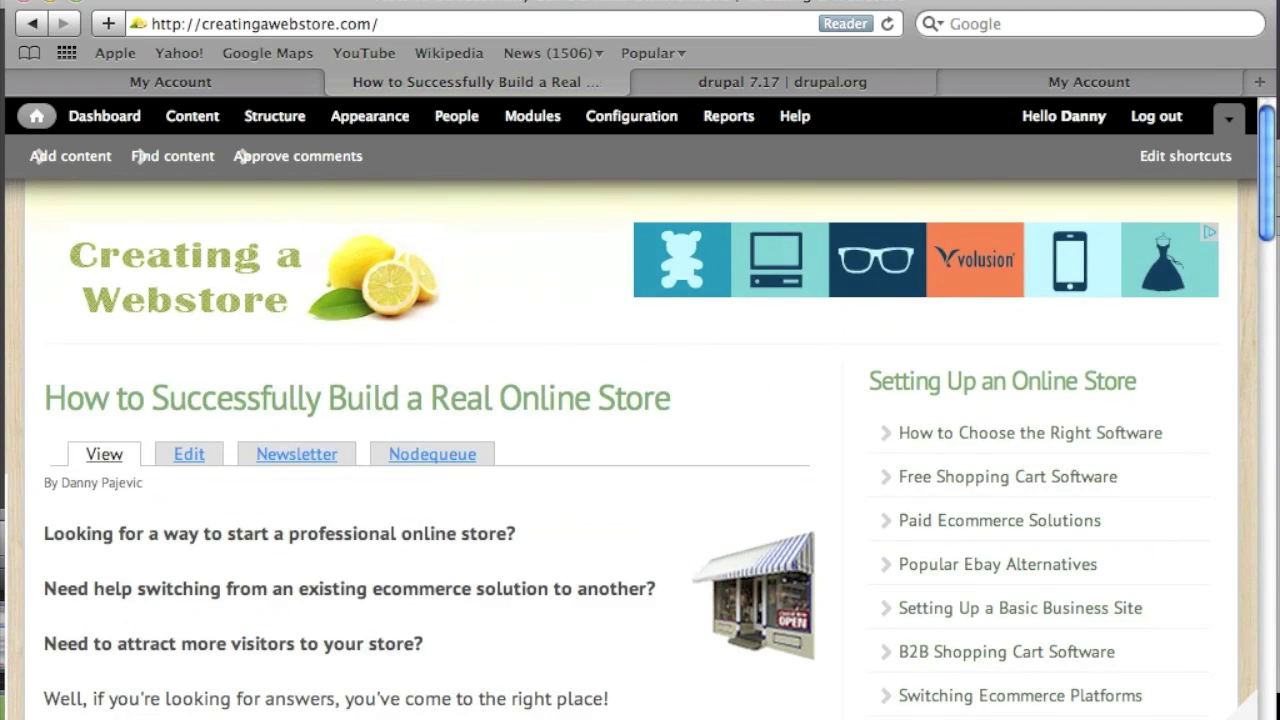